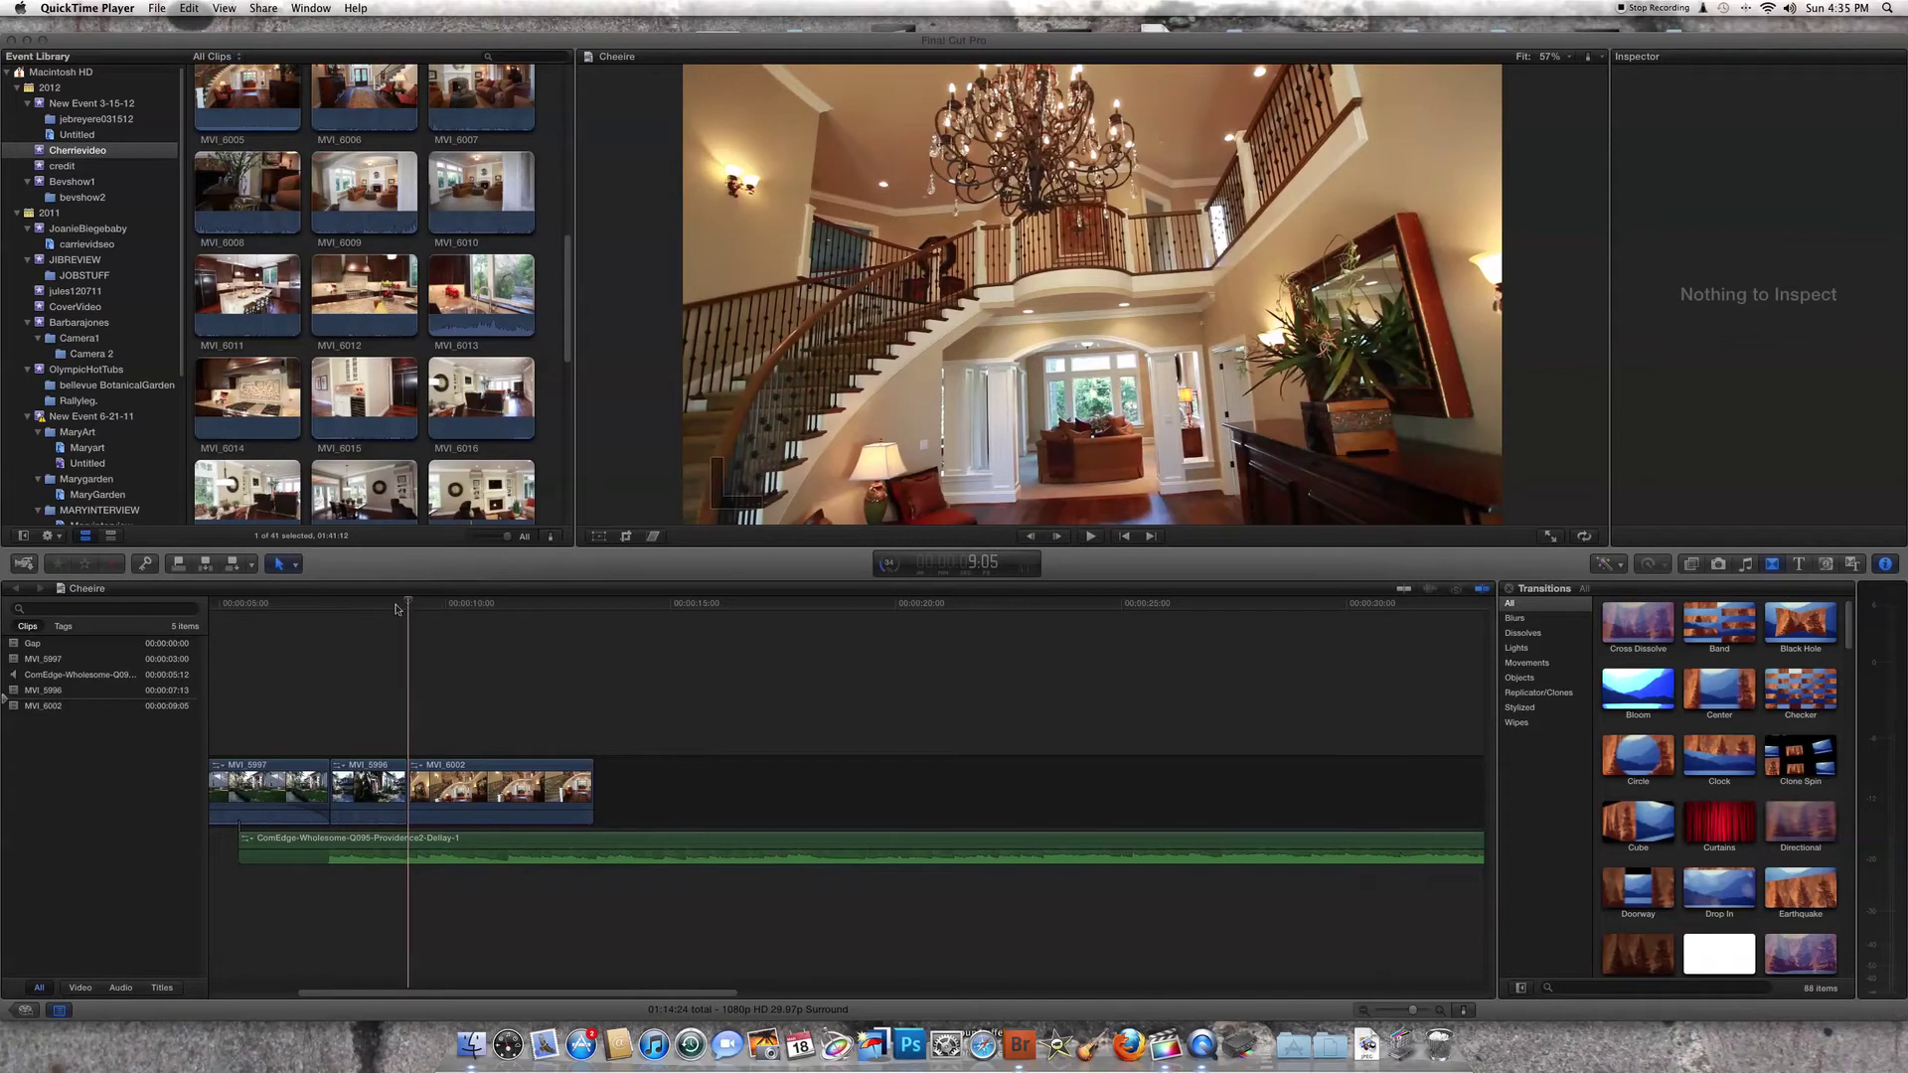
- Park the playhead at 9:05, the start of clip MVI_6002, and show that clip's video properties
click(416, 606)
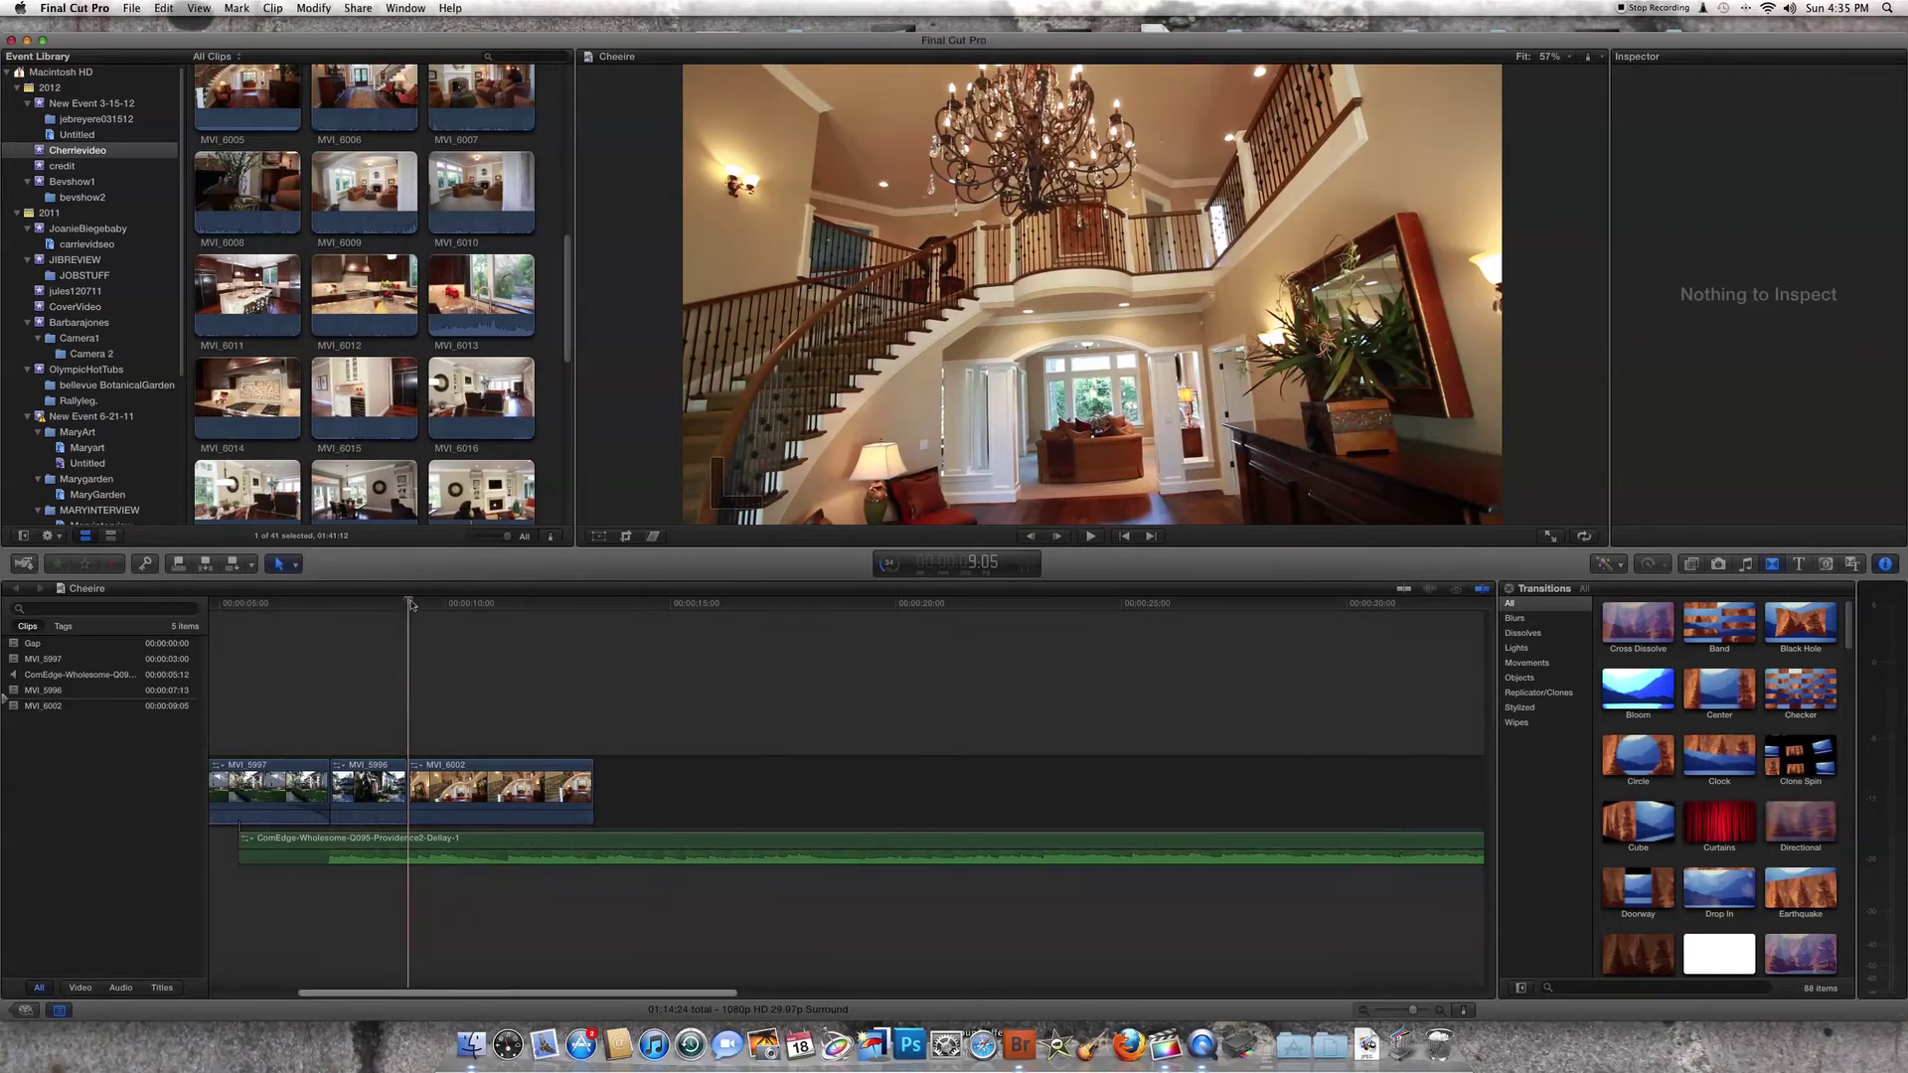
mouse_move(411, 604)
mouse_down()
mouse_move(590, 628)
mouse_move(407, 606)
mouse_up()
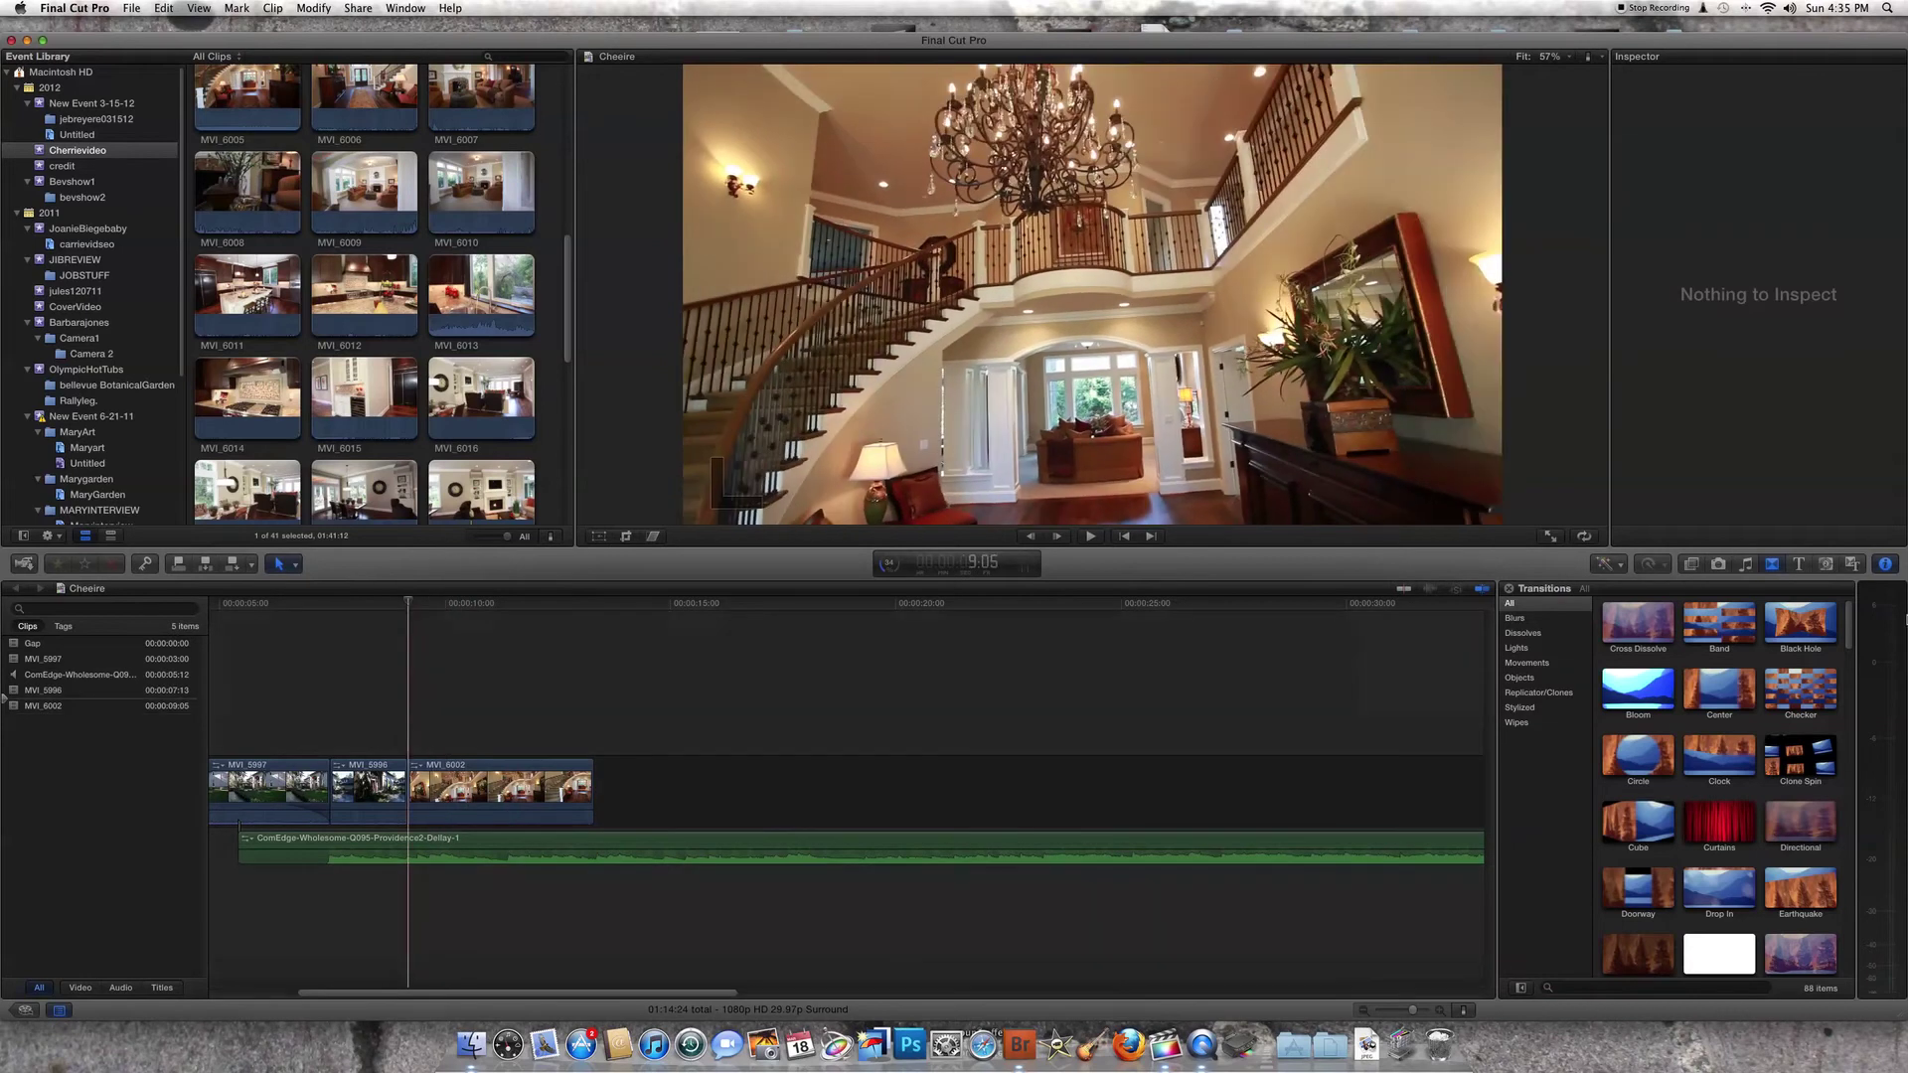
click(1885, 564)
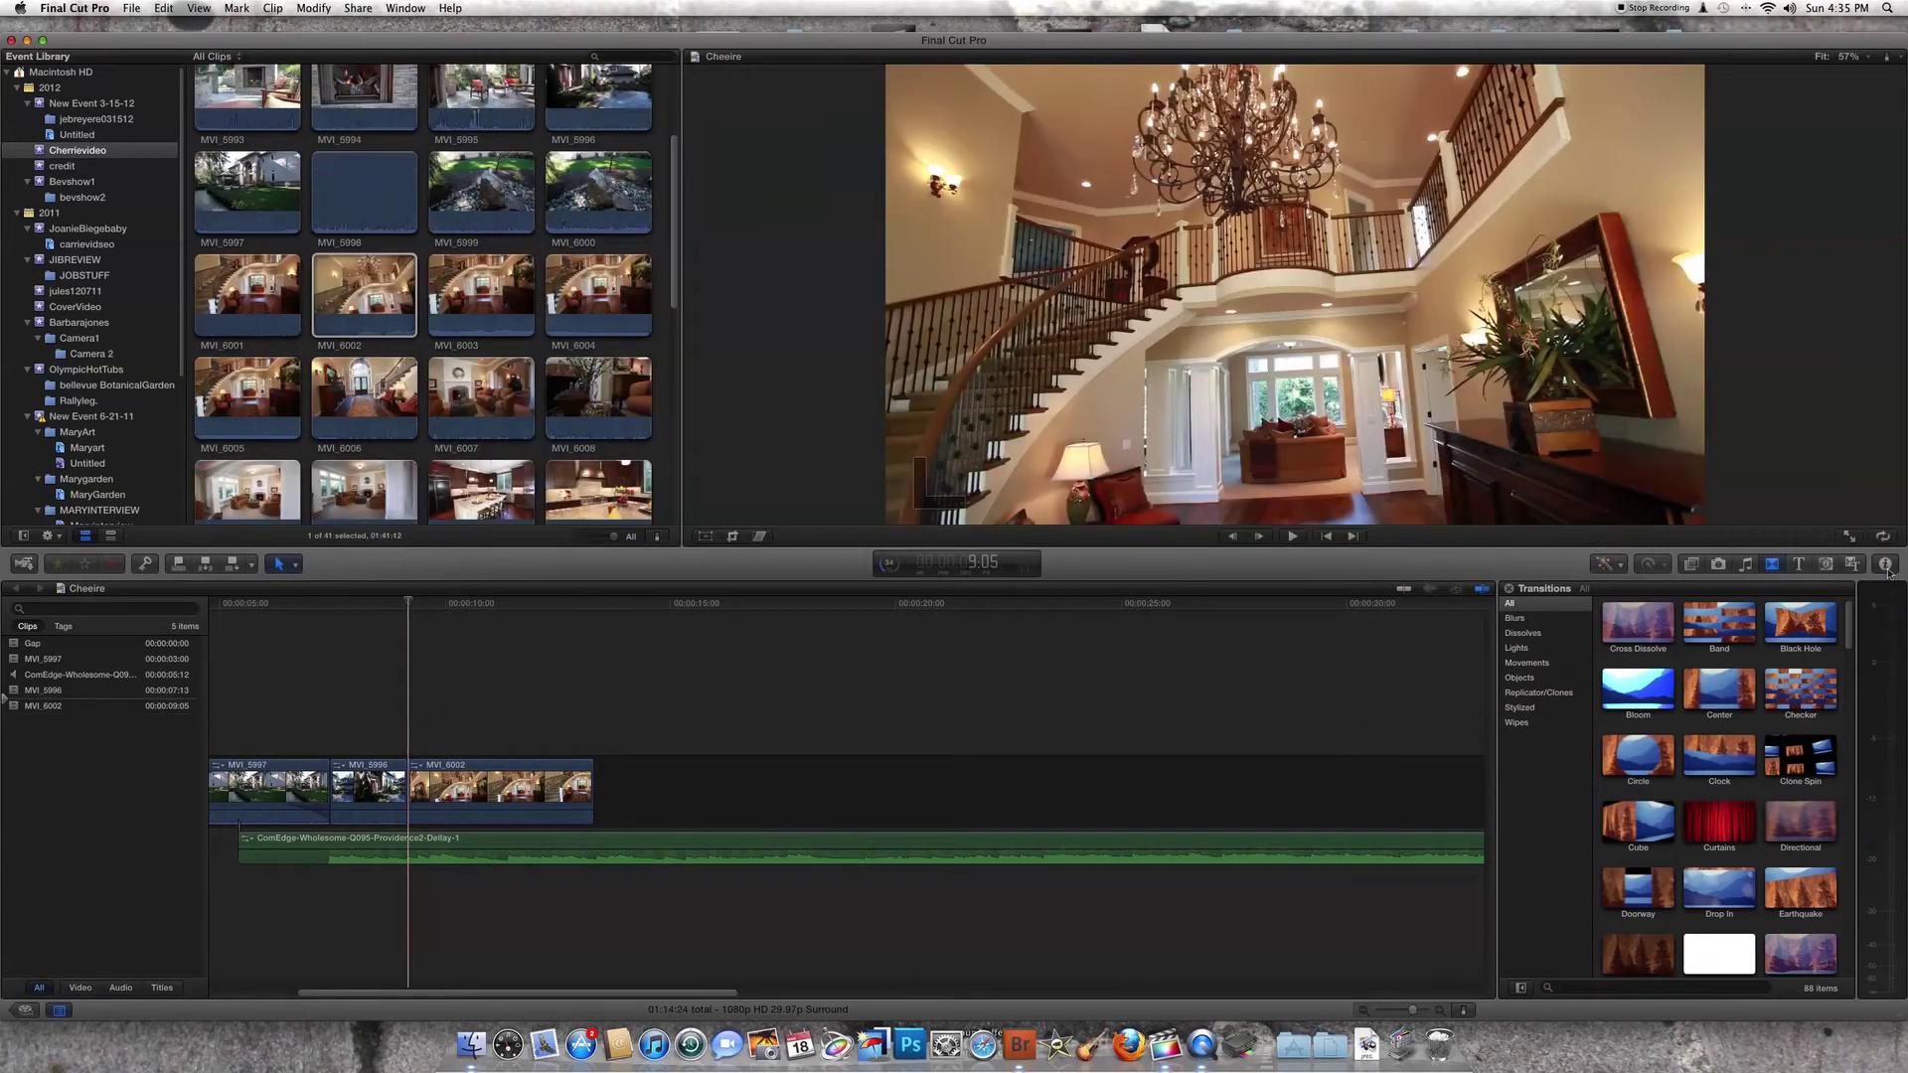
click(443, 797)
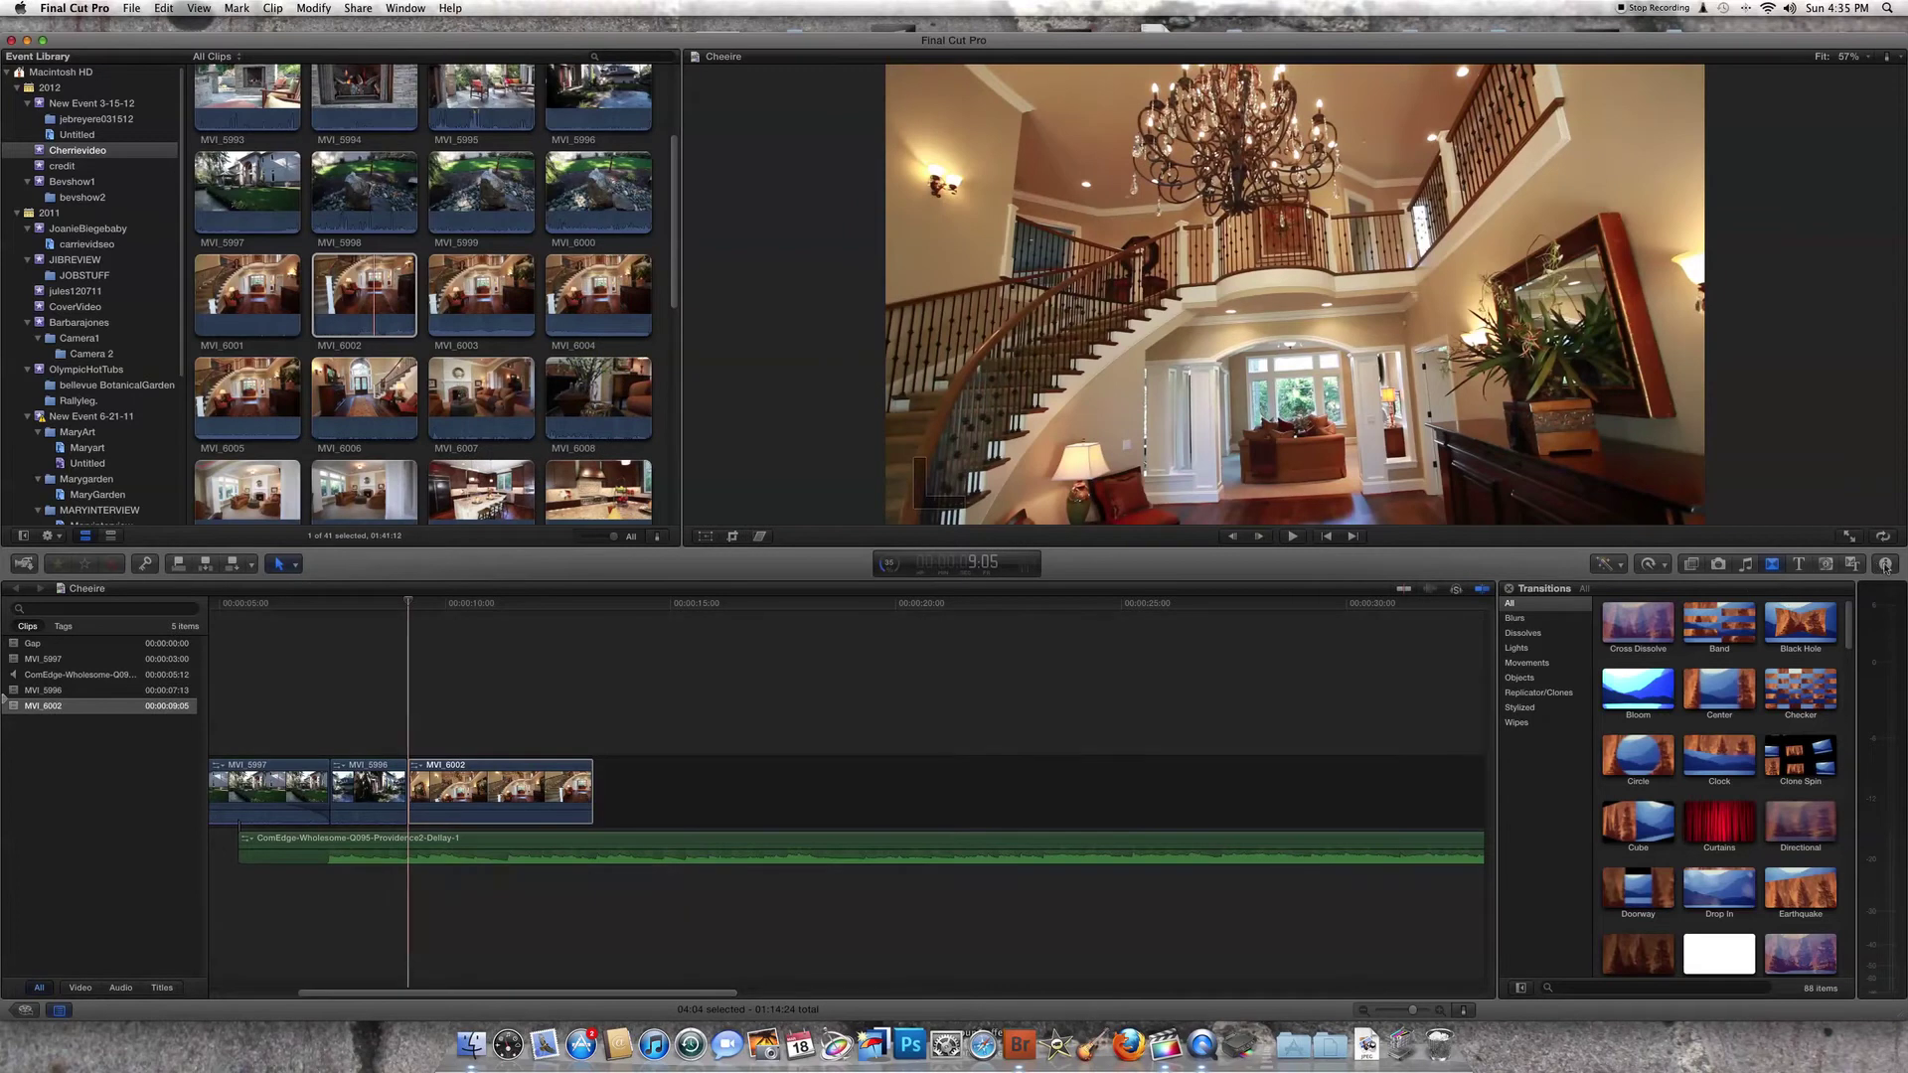
click(1884, 564)
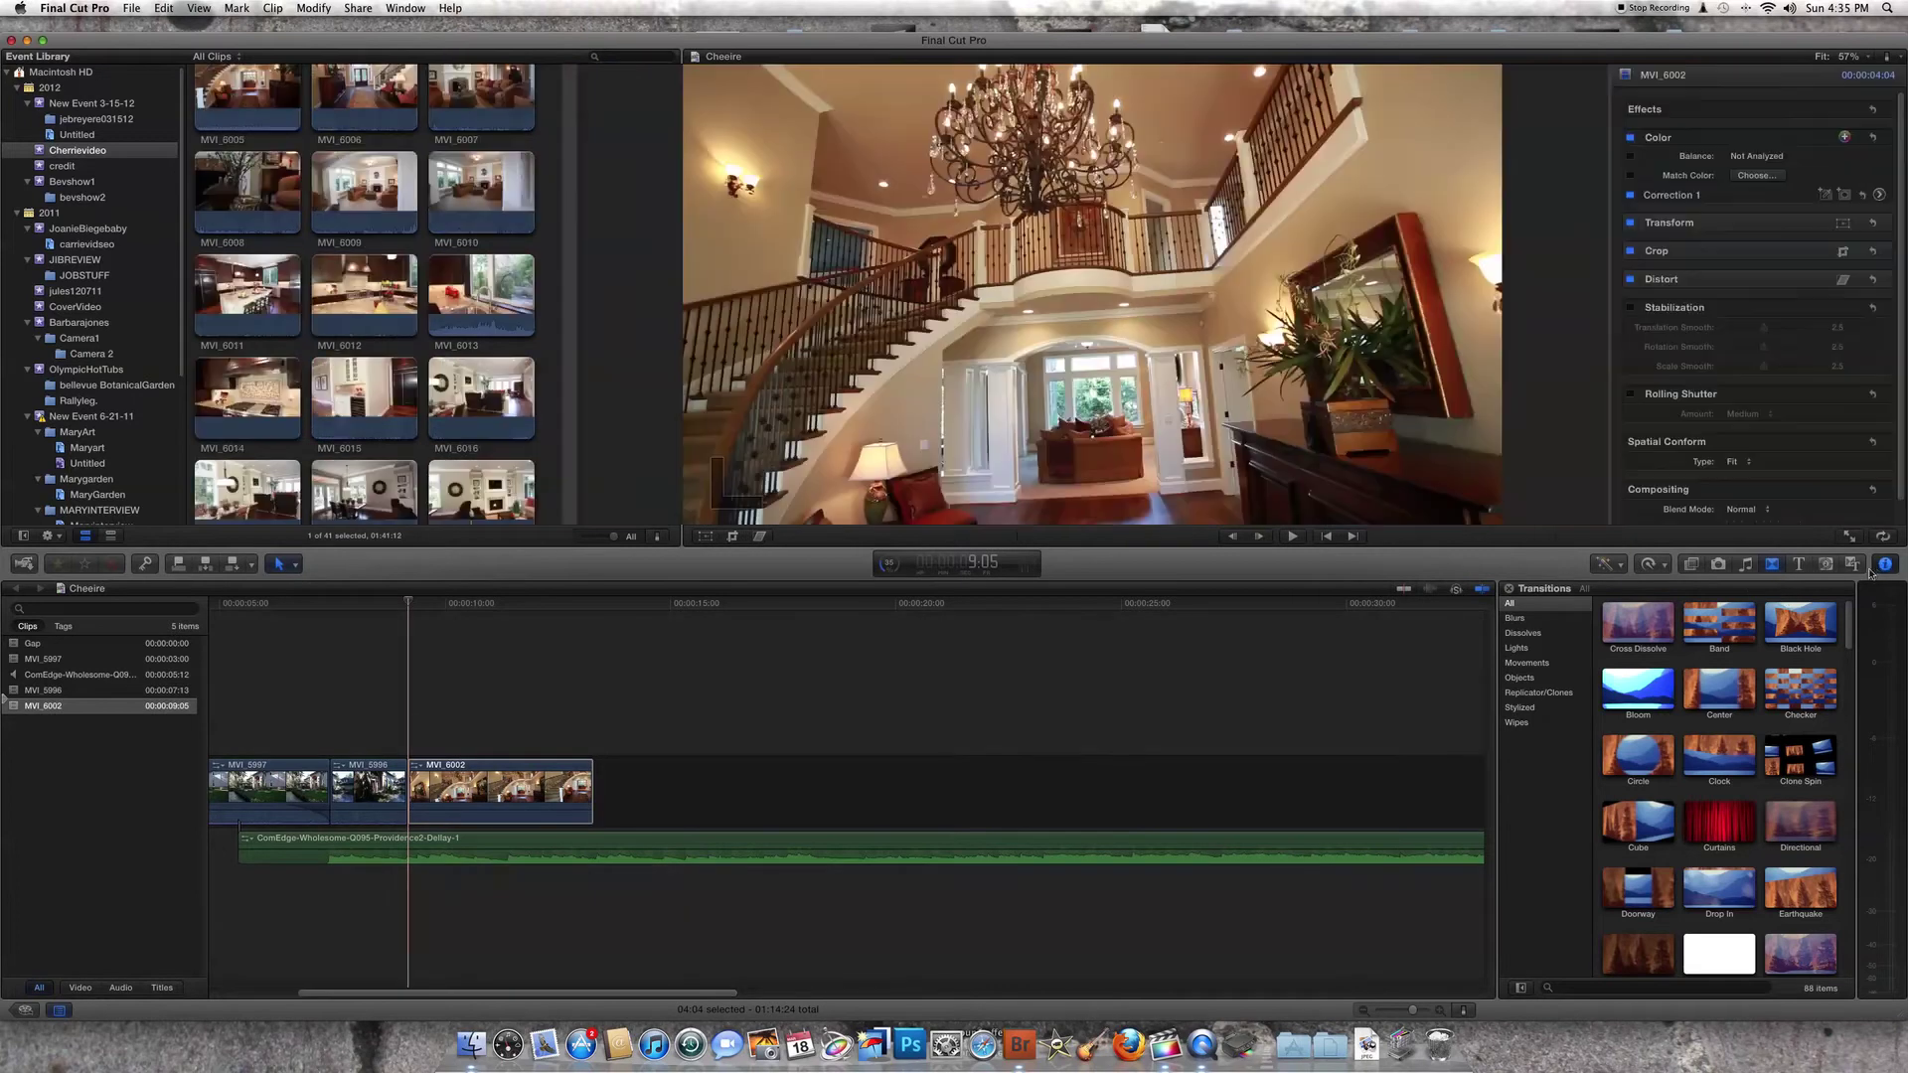
click(552, 796)
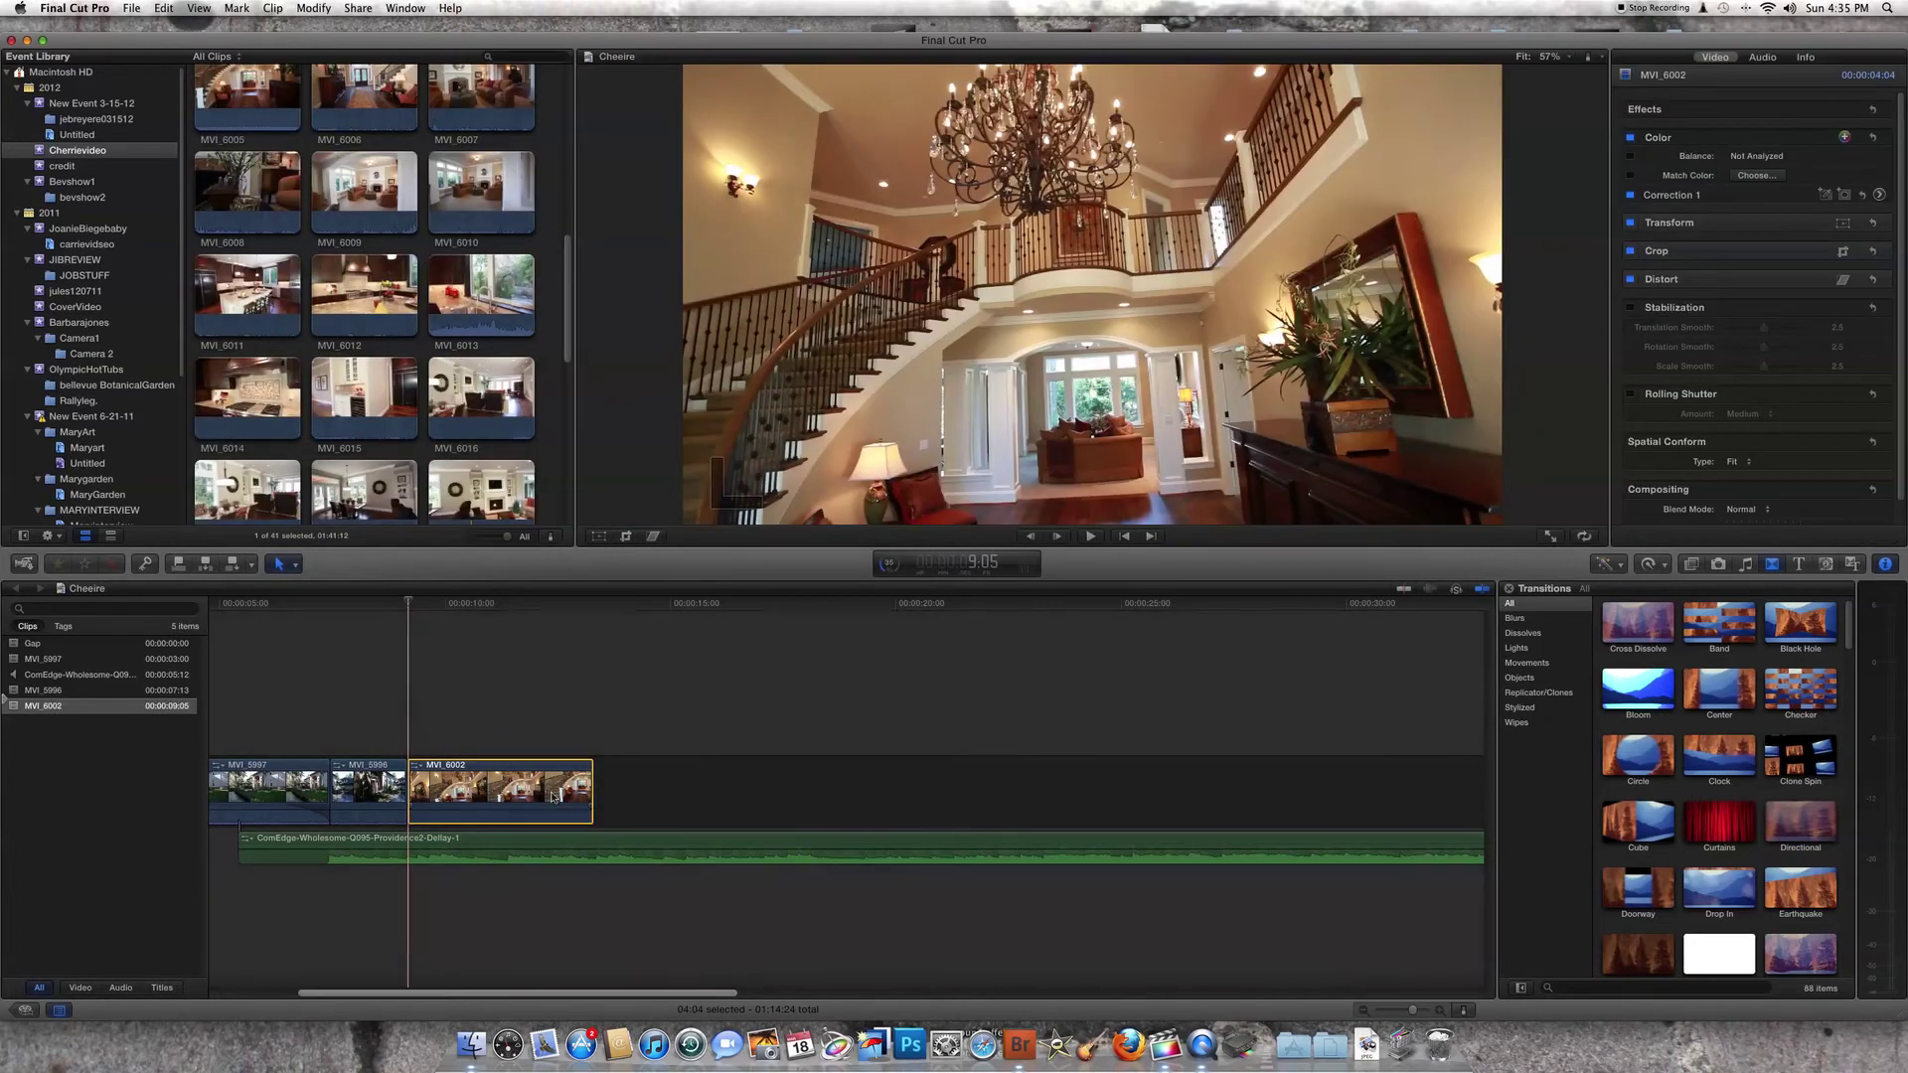
- Activate Distort for clip MVI_6002 and add a Distort keyframe at 9:05
click(1843, 279)
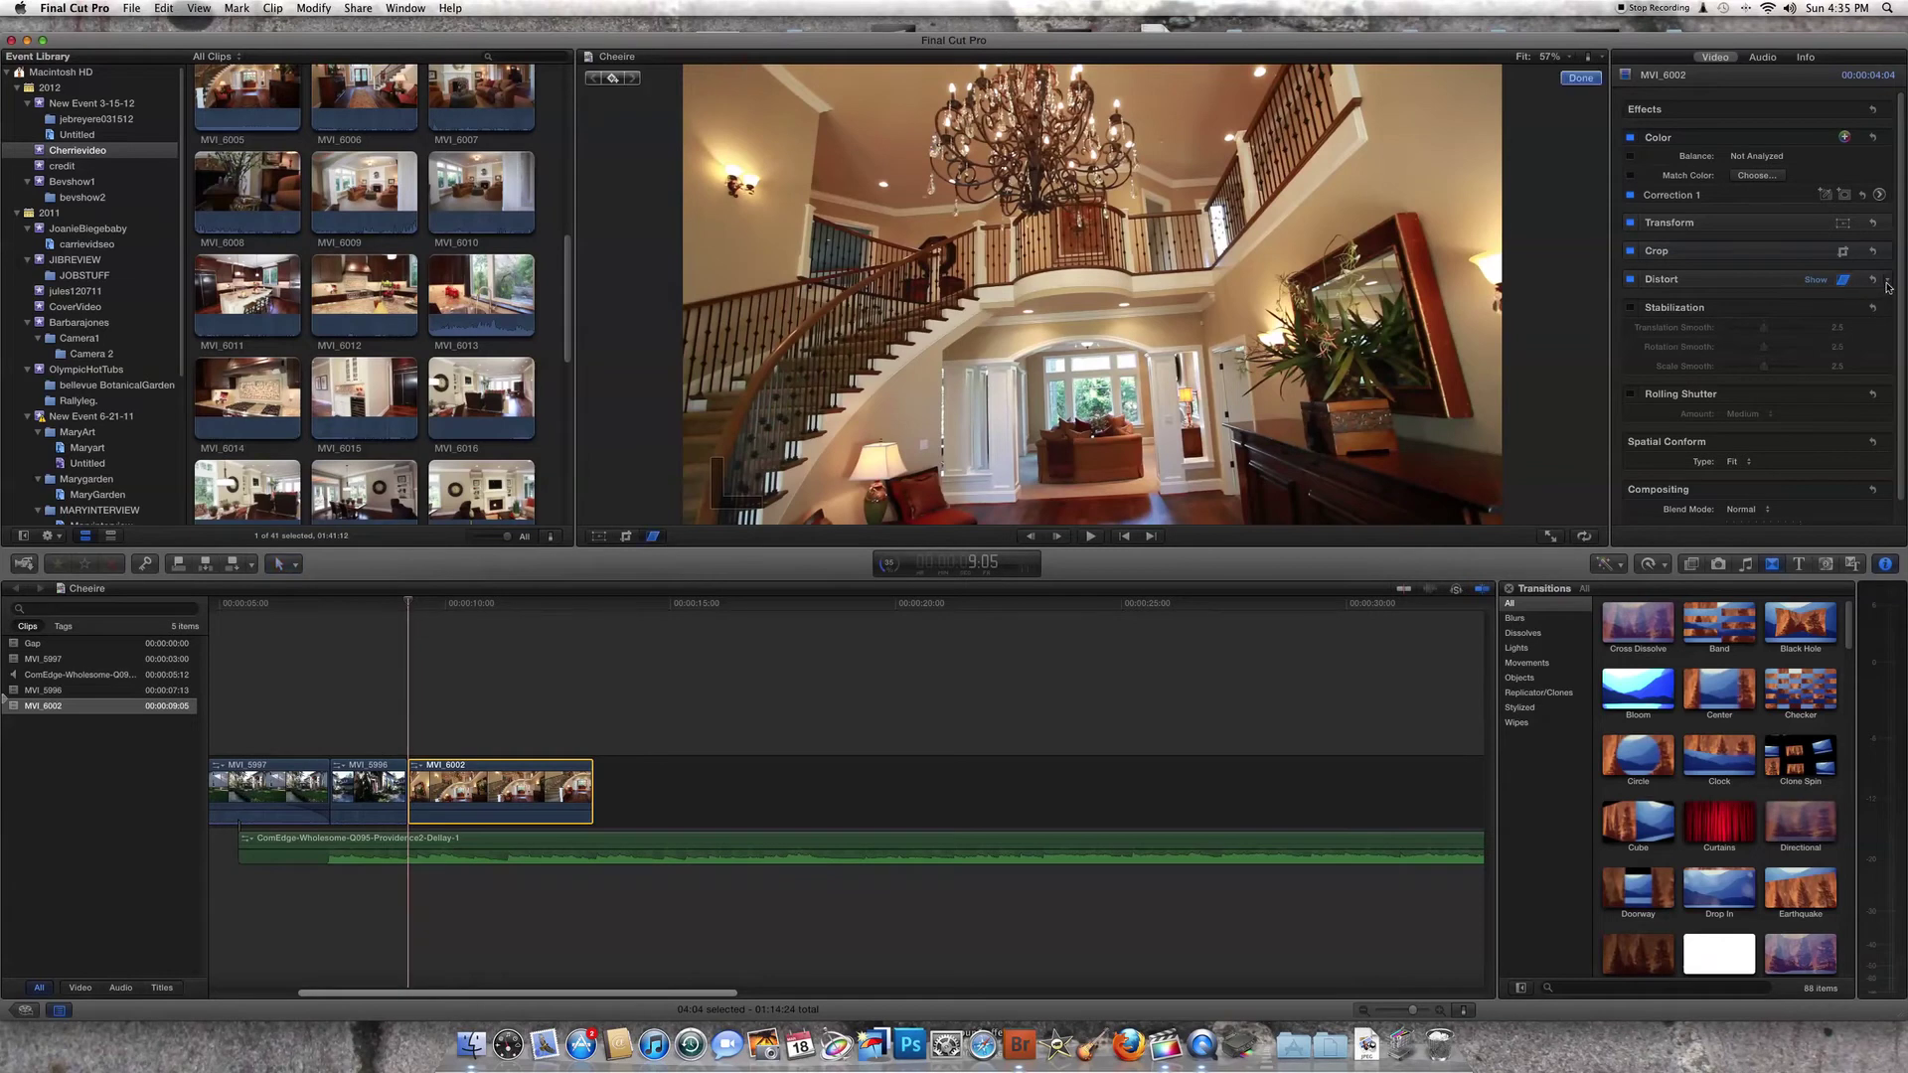
click(1885, 279)
click(1849, 312)
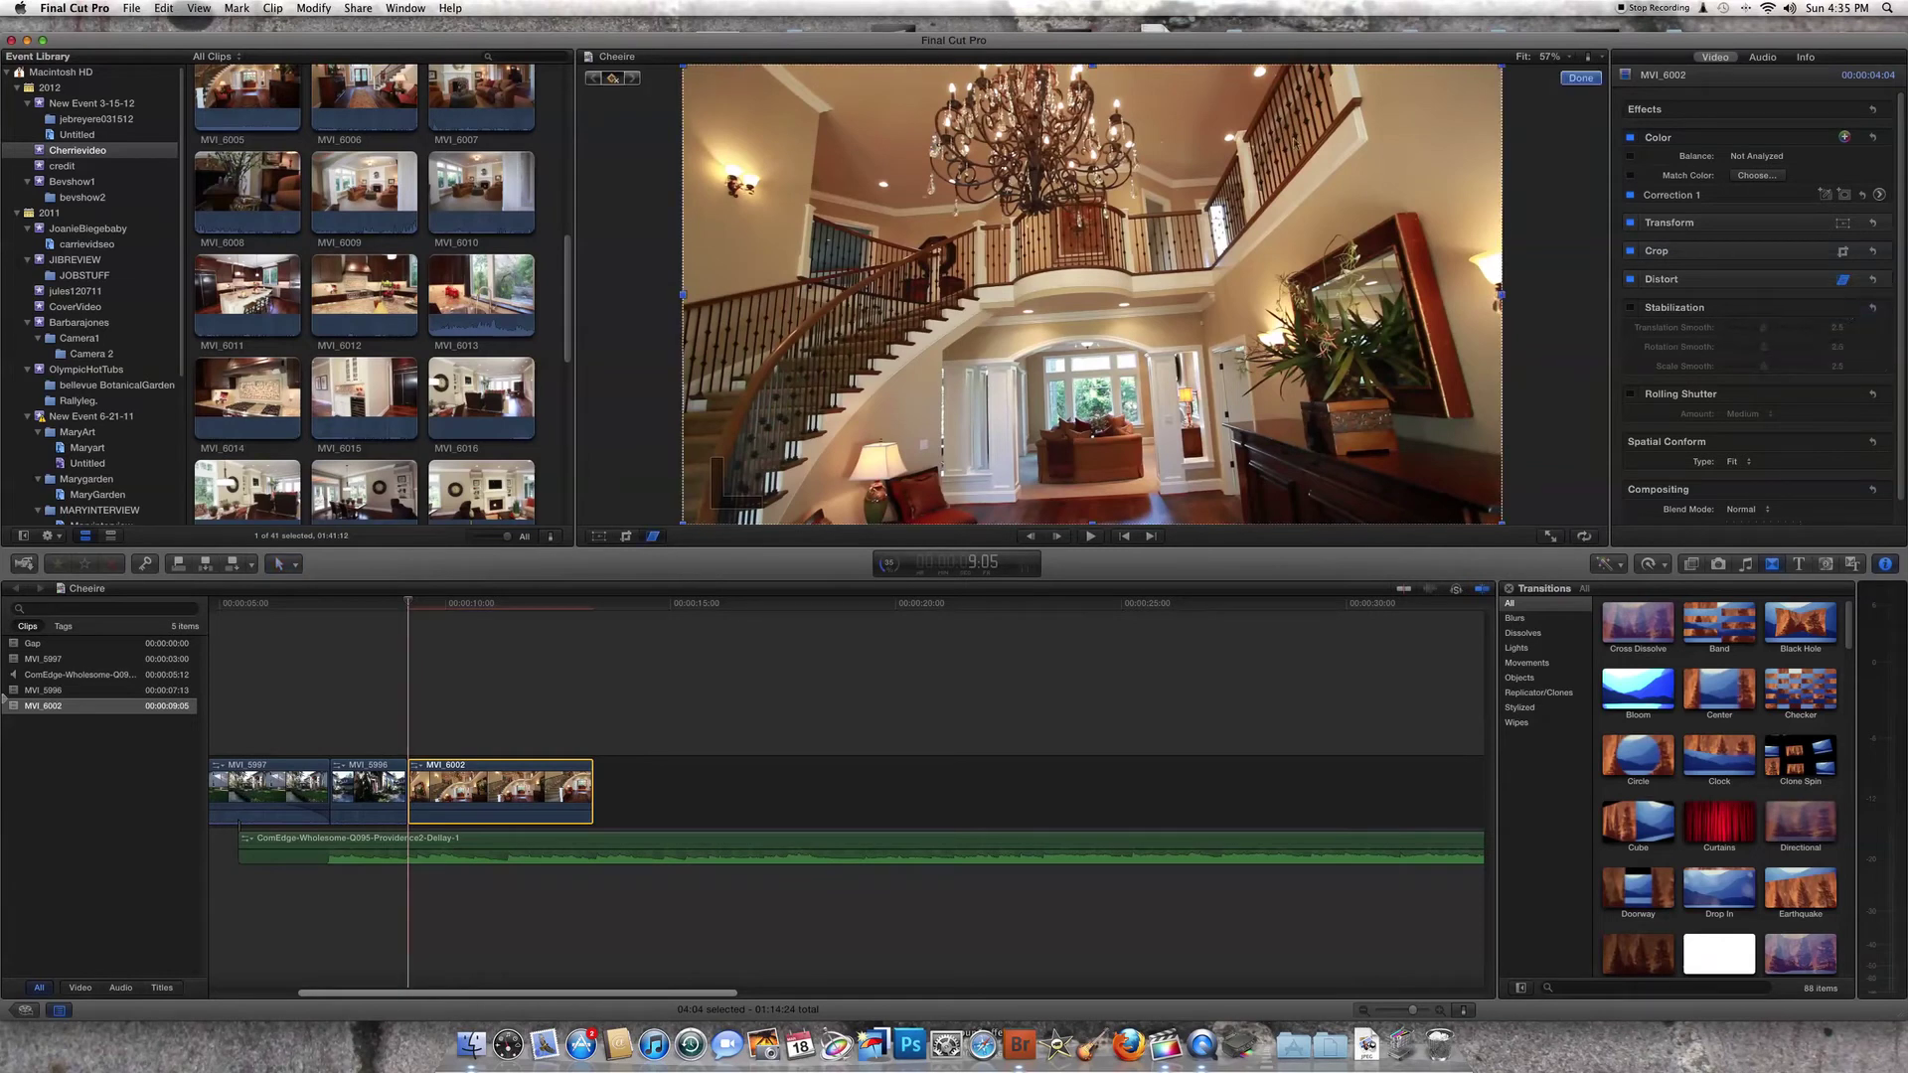
- Distort the frame at 9:05: pull the upper-left corner up and outward, the upper-right corner outward, and the bottom edge slightly down
click(1566, 59)
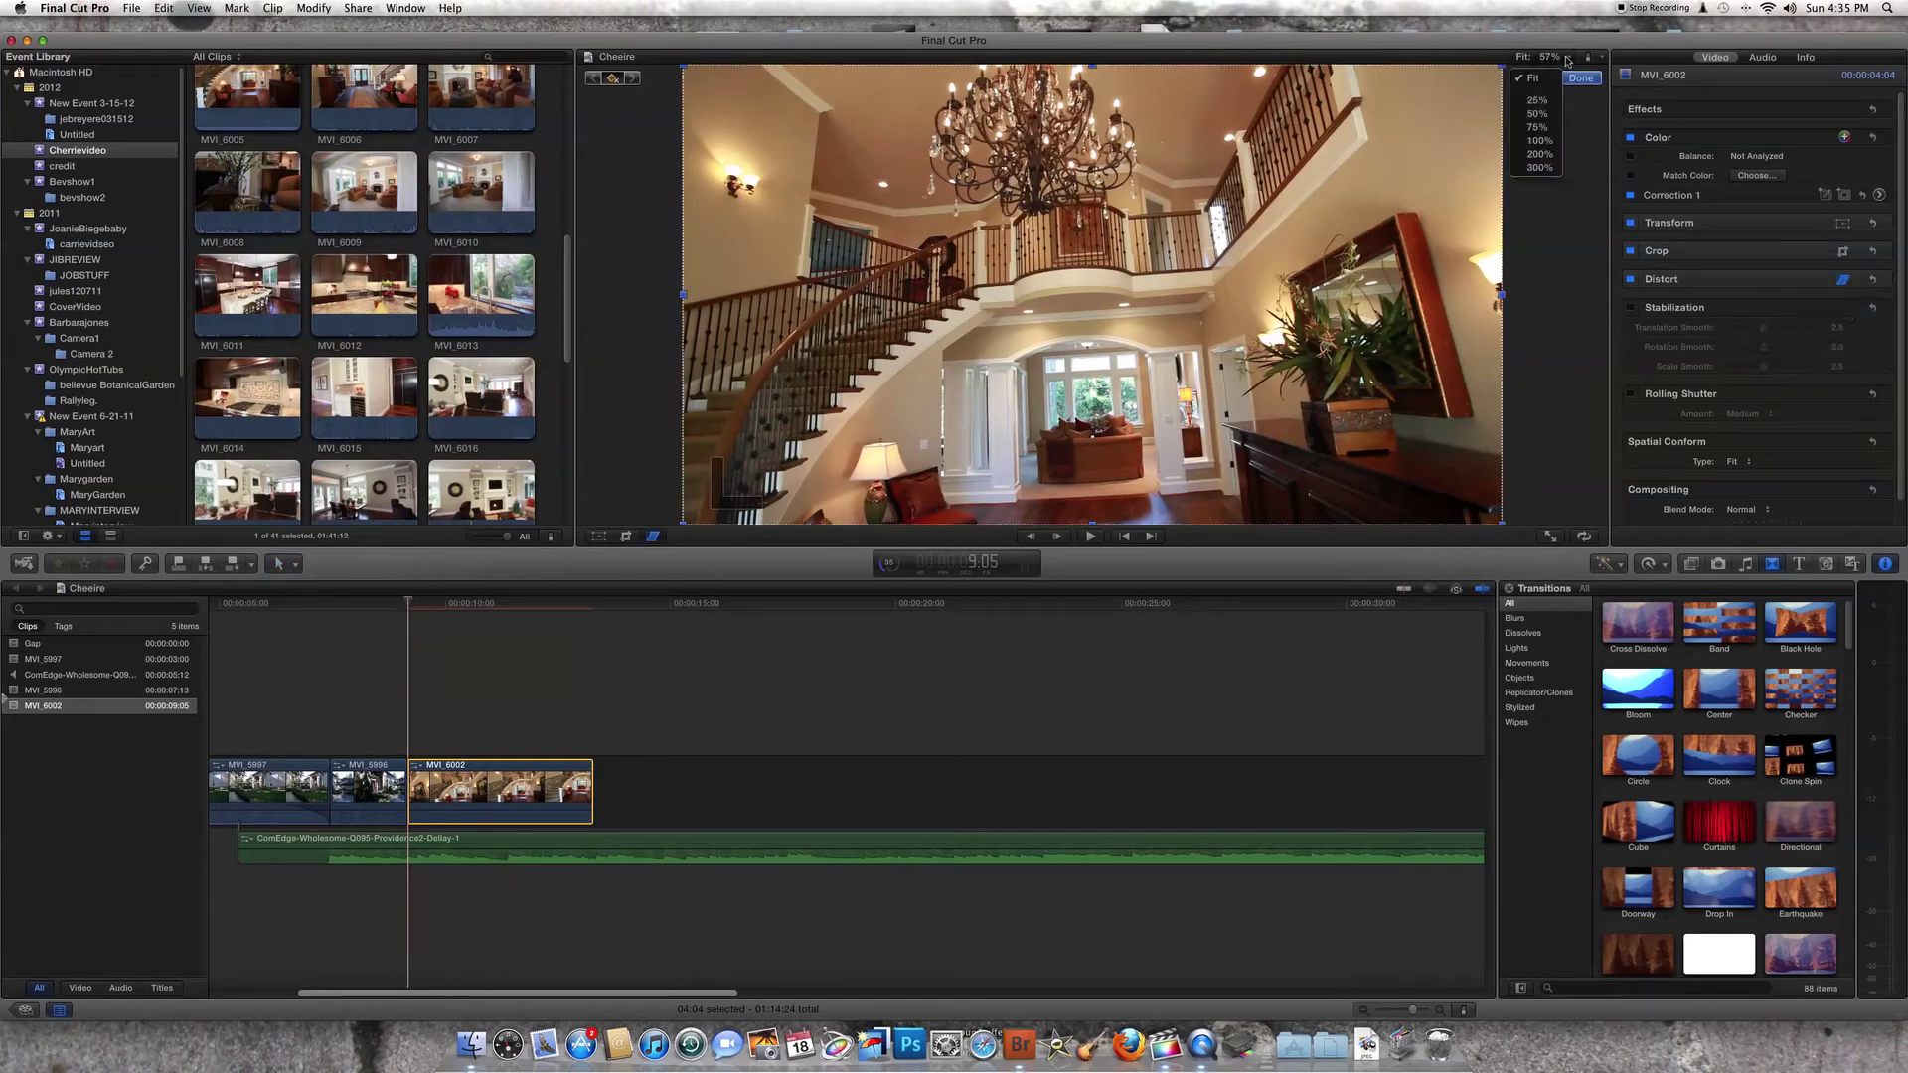
click(1537, 115)
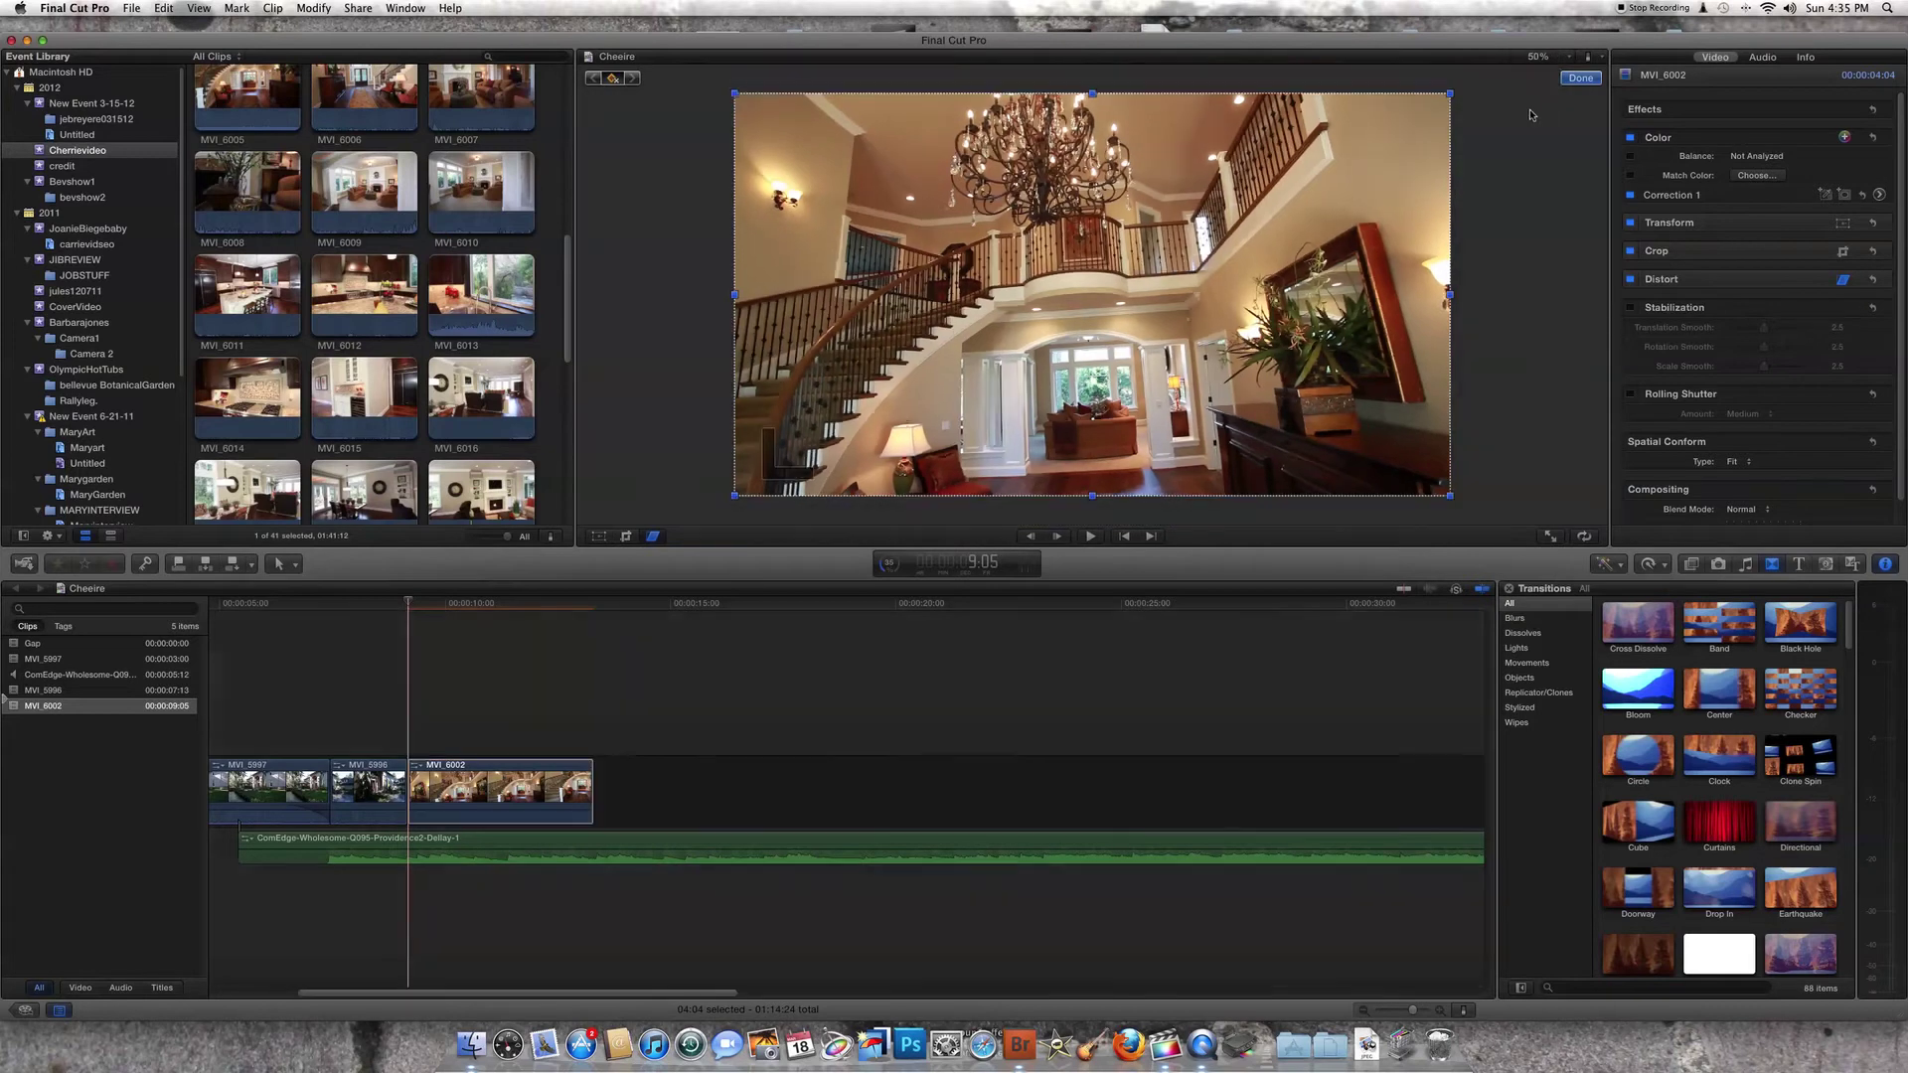
click(1571, 60)
click(1536, 97)
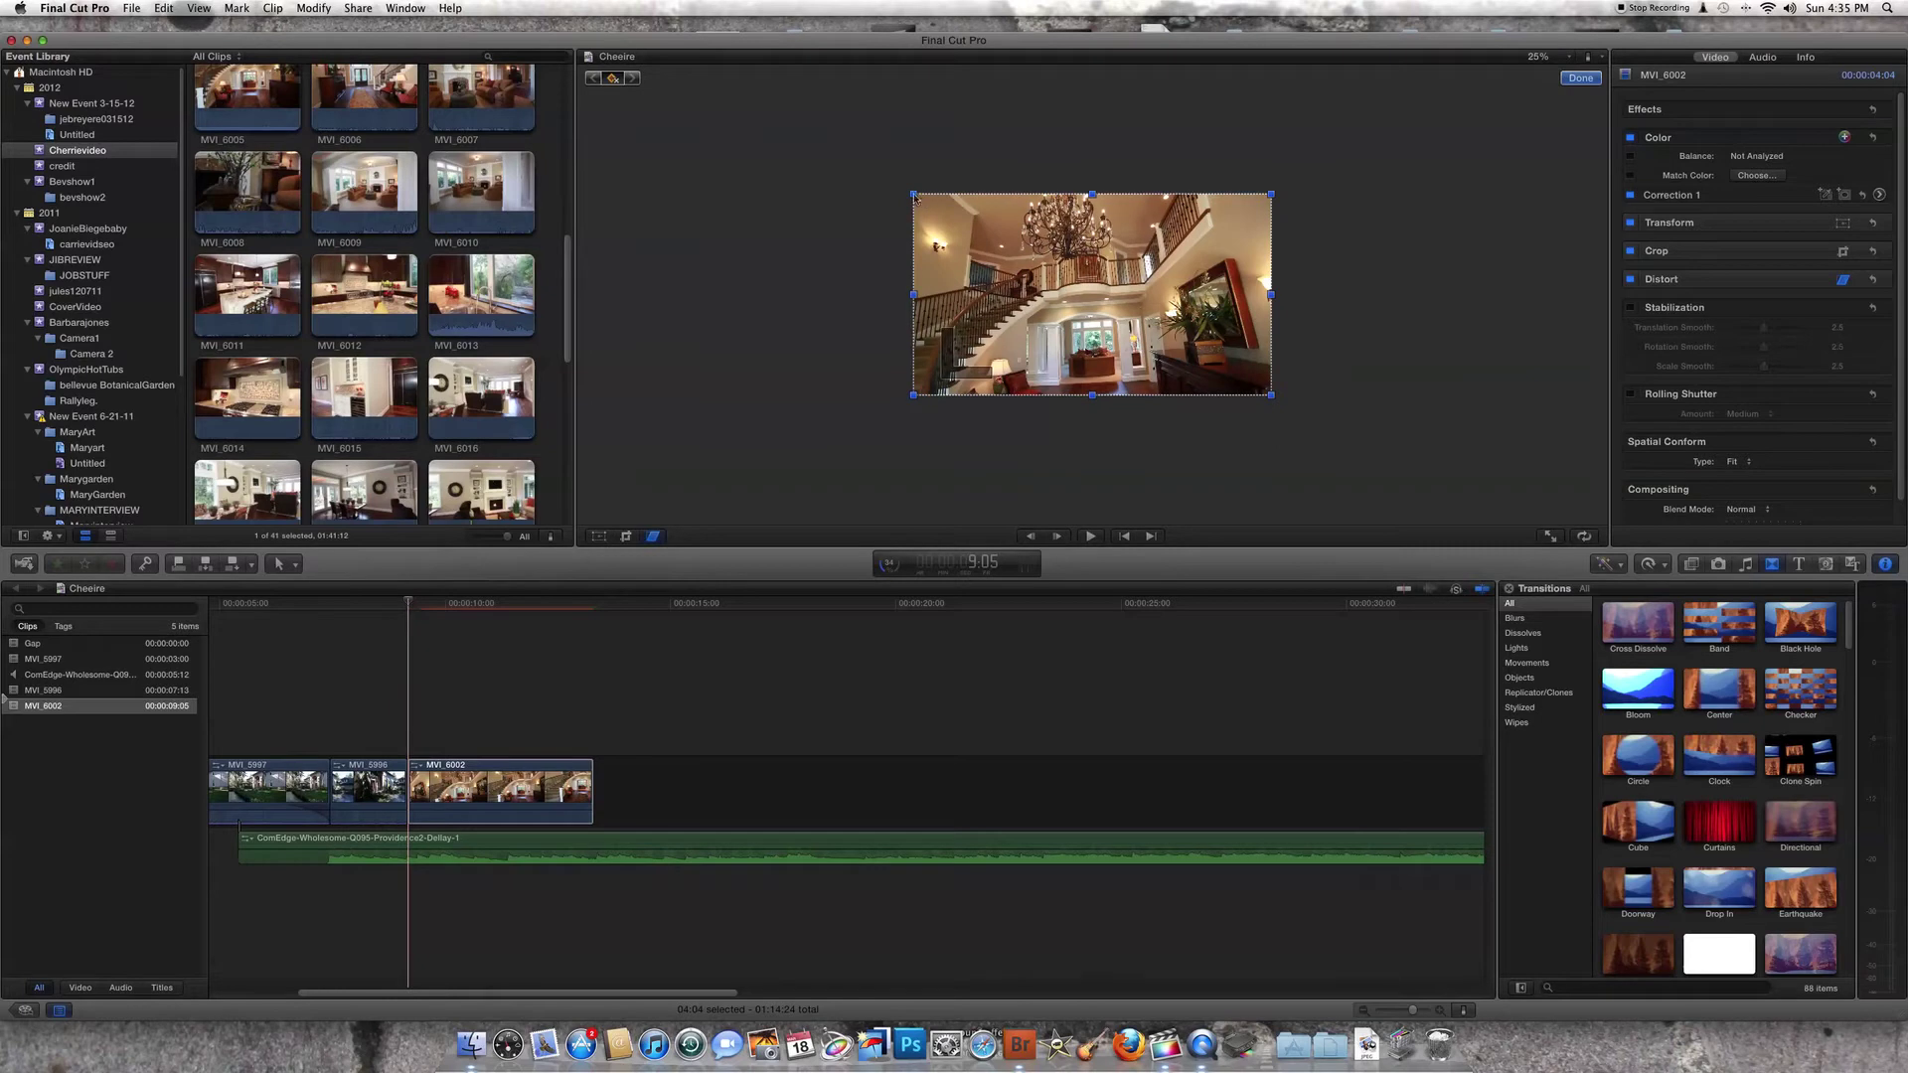
drag(915, 198, 876, 157)
drag(1272, 196, 1327, 195)
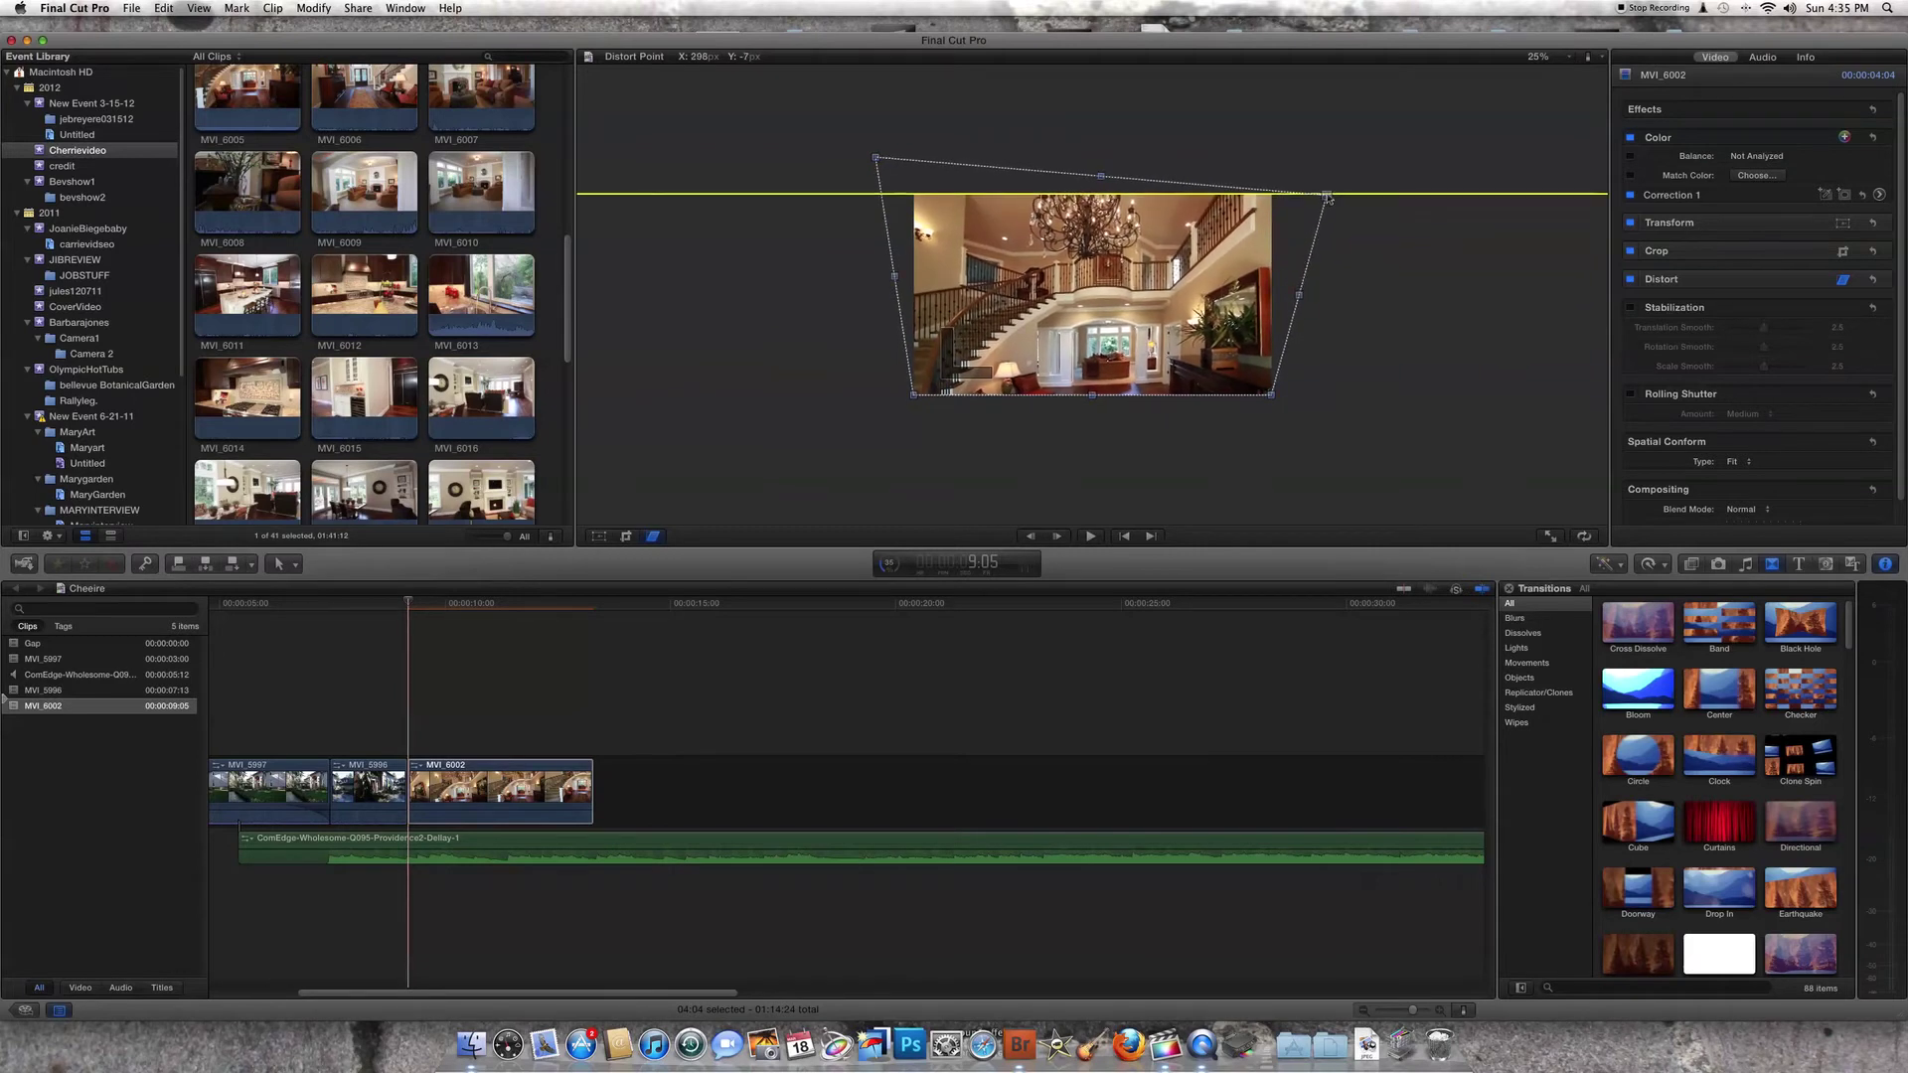
drag(1092, 398, 1093, 422)
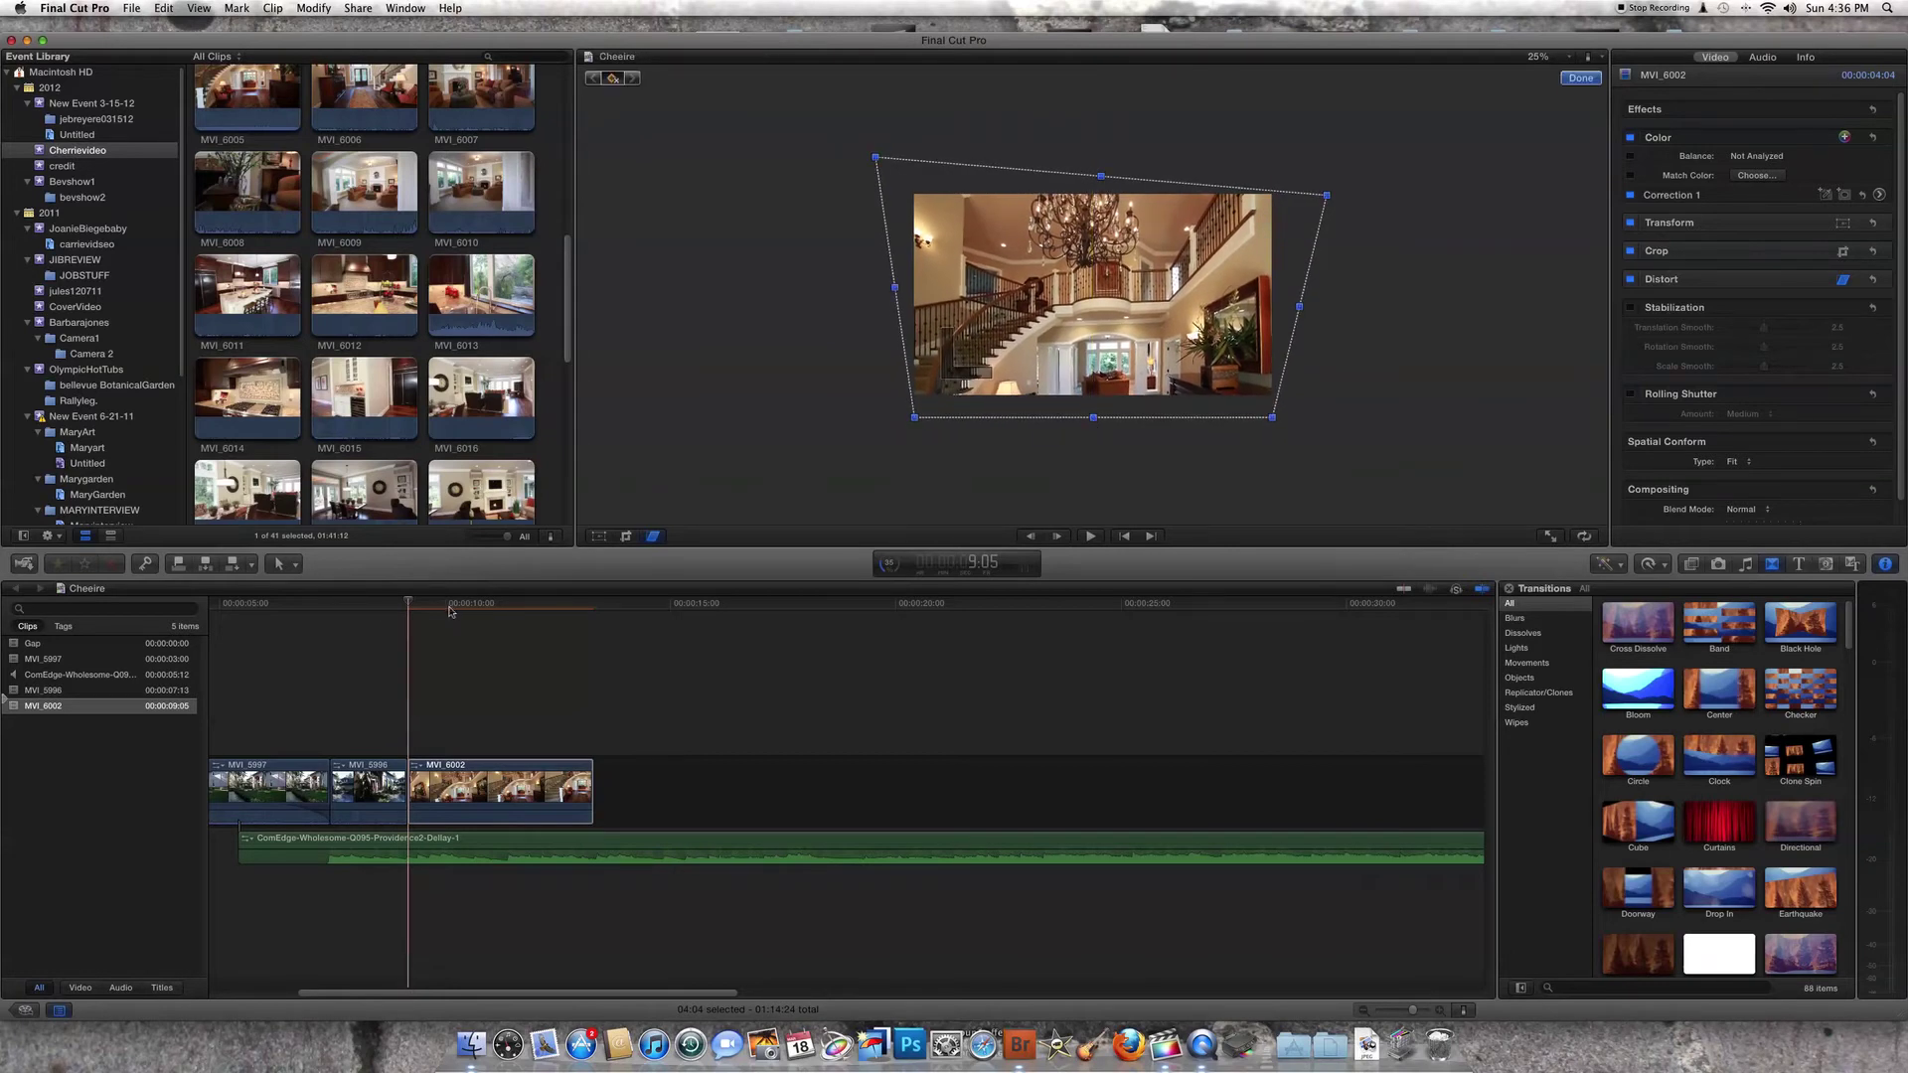
- Add a Distort keyframe at 10:08 and pull both upper corners of the frame slightly inward
click(413, 605)
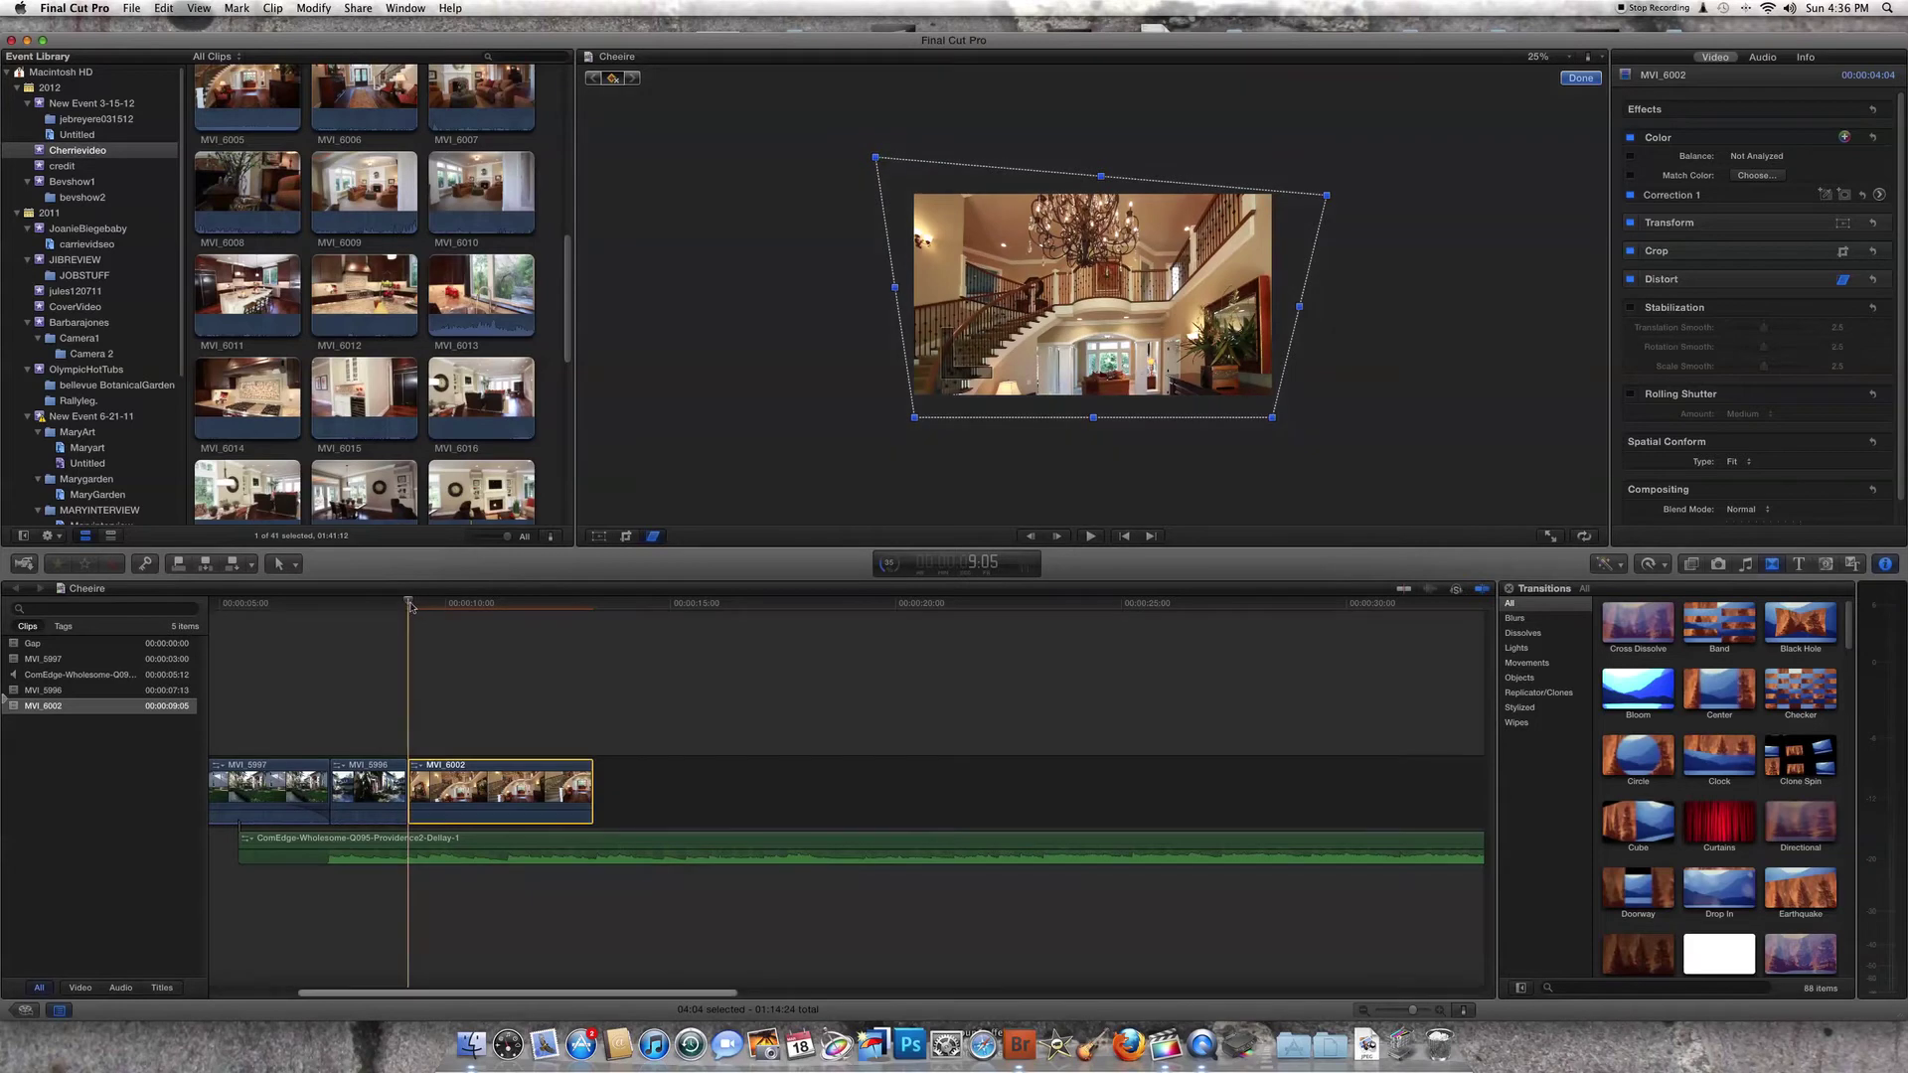
drag(415, 607, 458, 612)
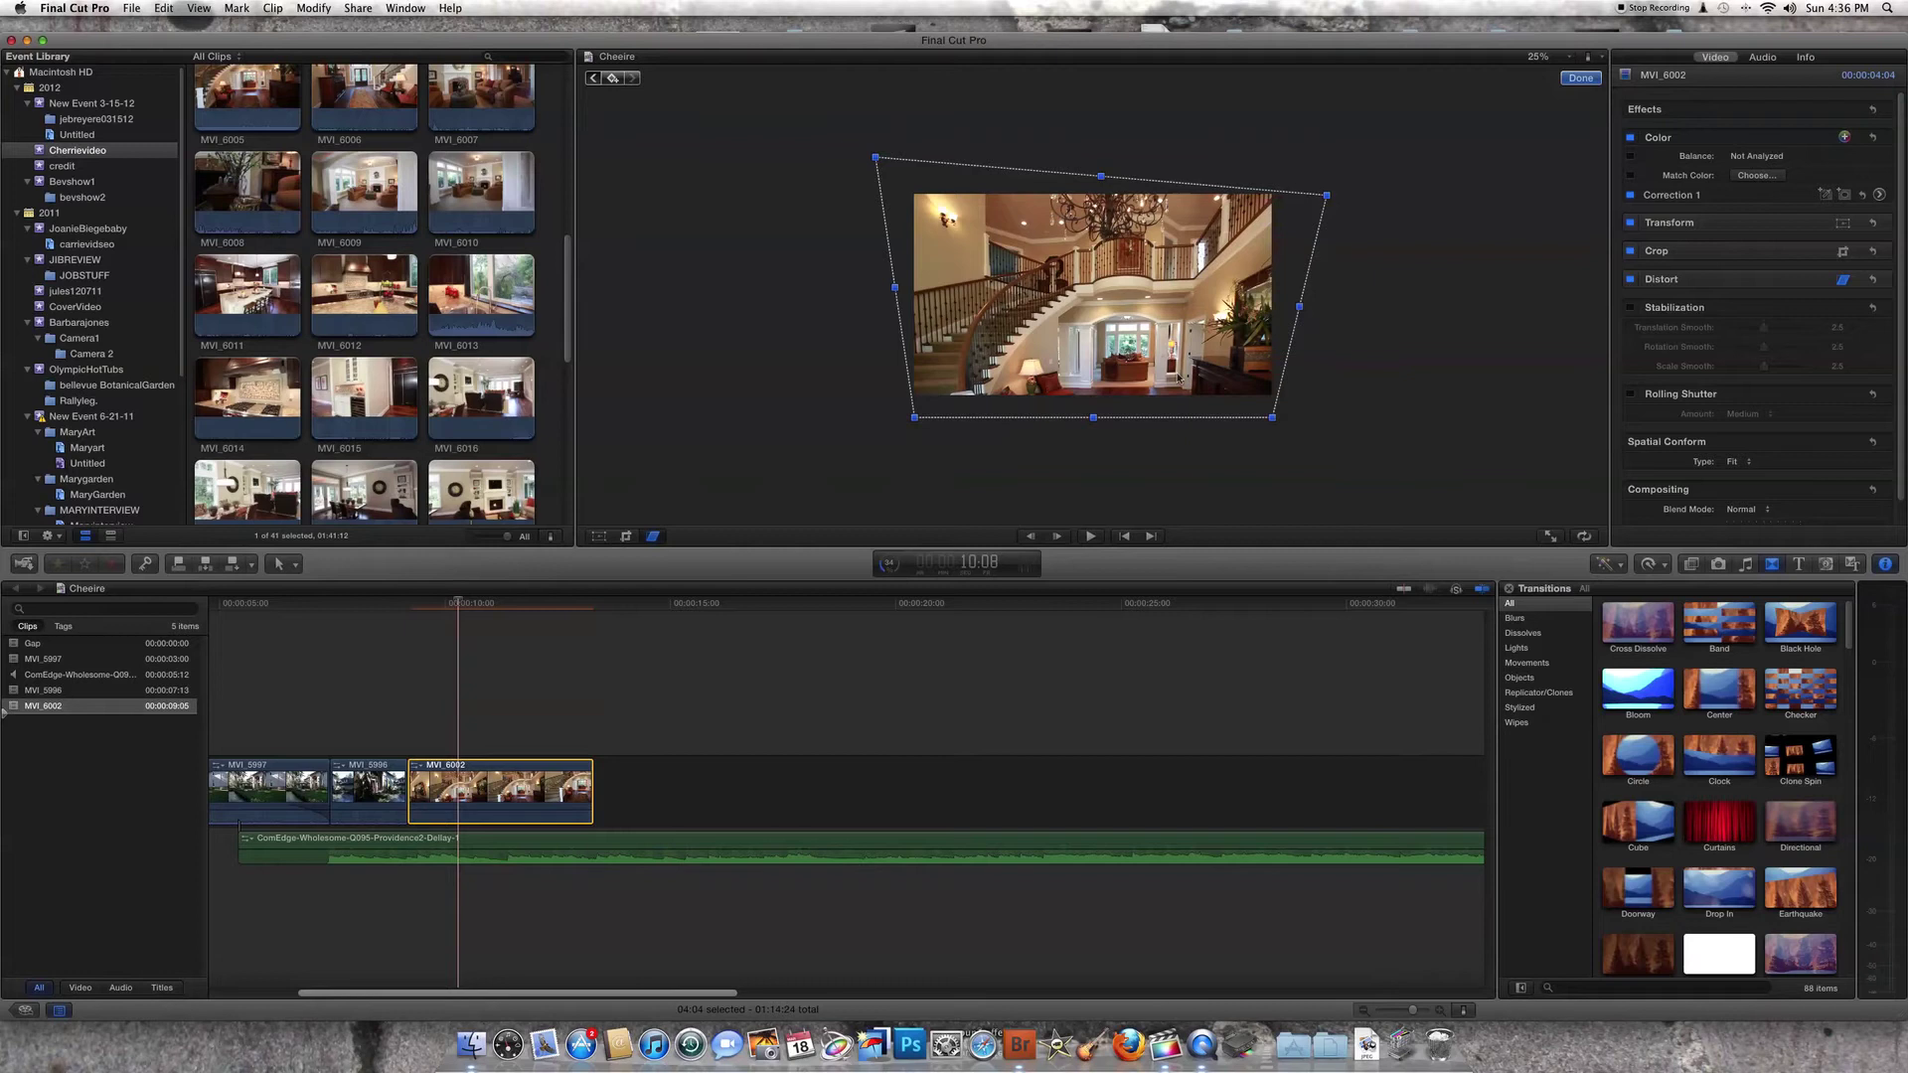
click(1844, 280)
click(1842, 281)
click(1887, 281)
click(1851, 314)
drag(880, 162, 883, 164)
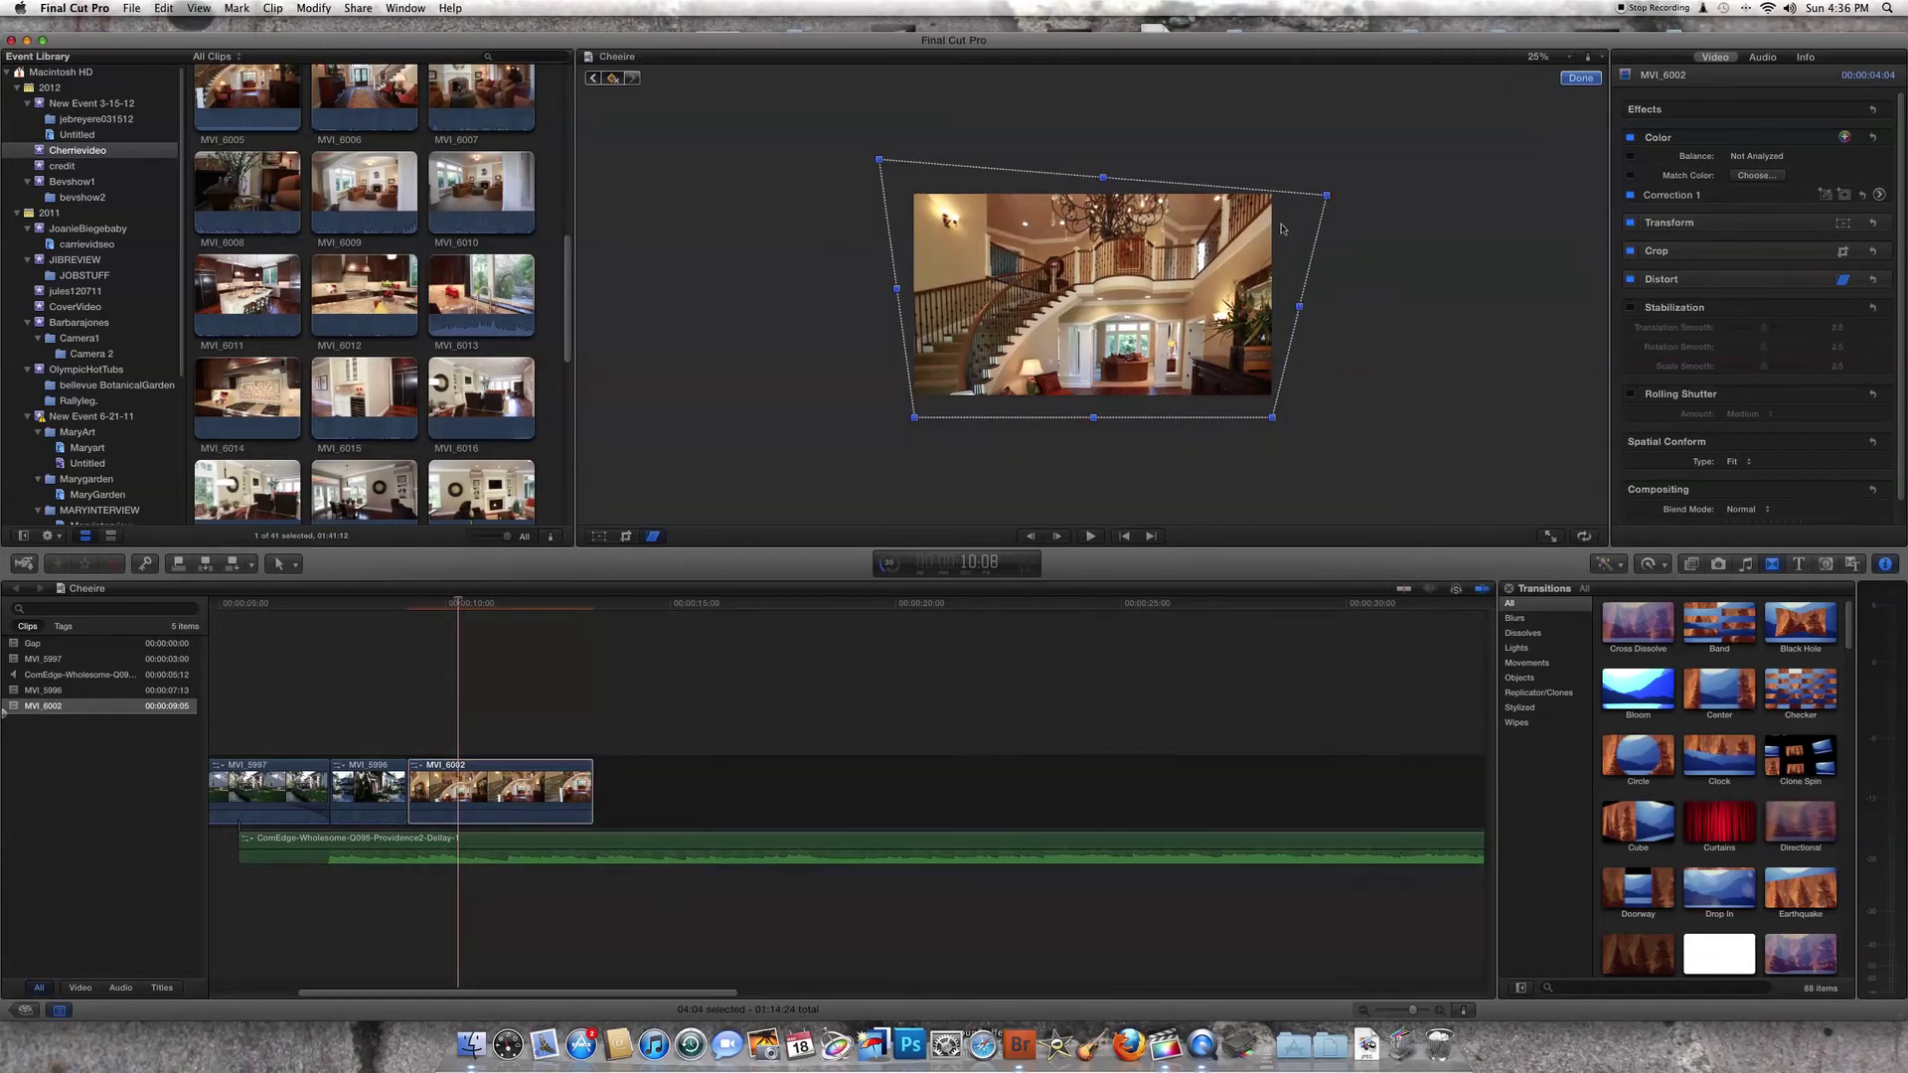
drag(1324, 205, 1316, 206)
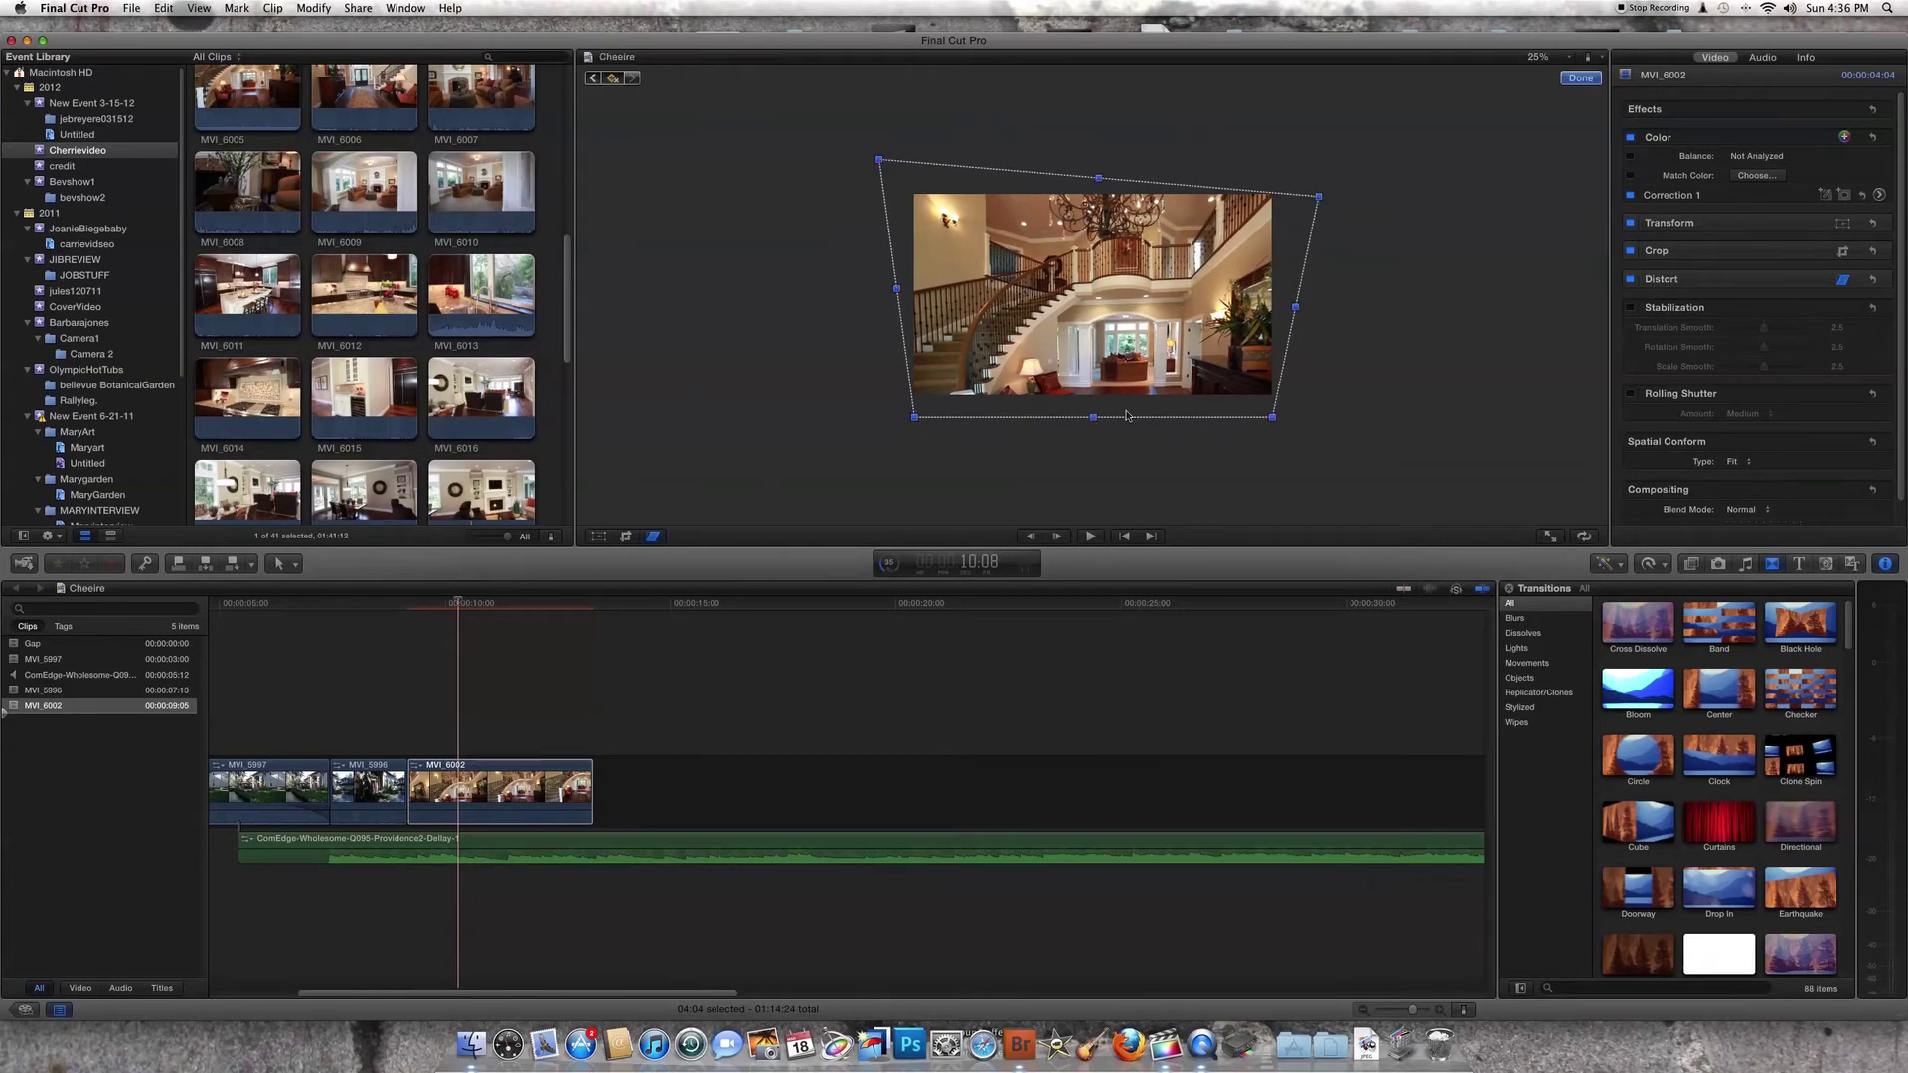
- Add another Distort keyframe to clip MVI_6002 at 11:12
drag(458, 605, 510, 612)
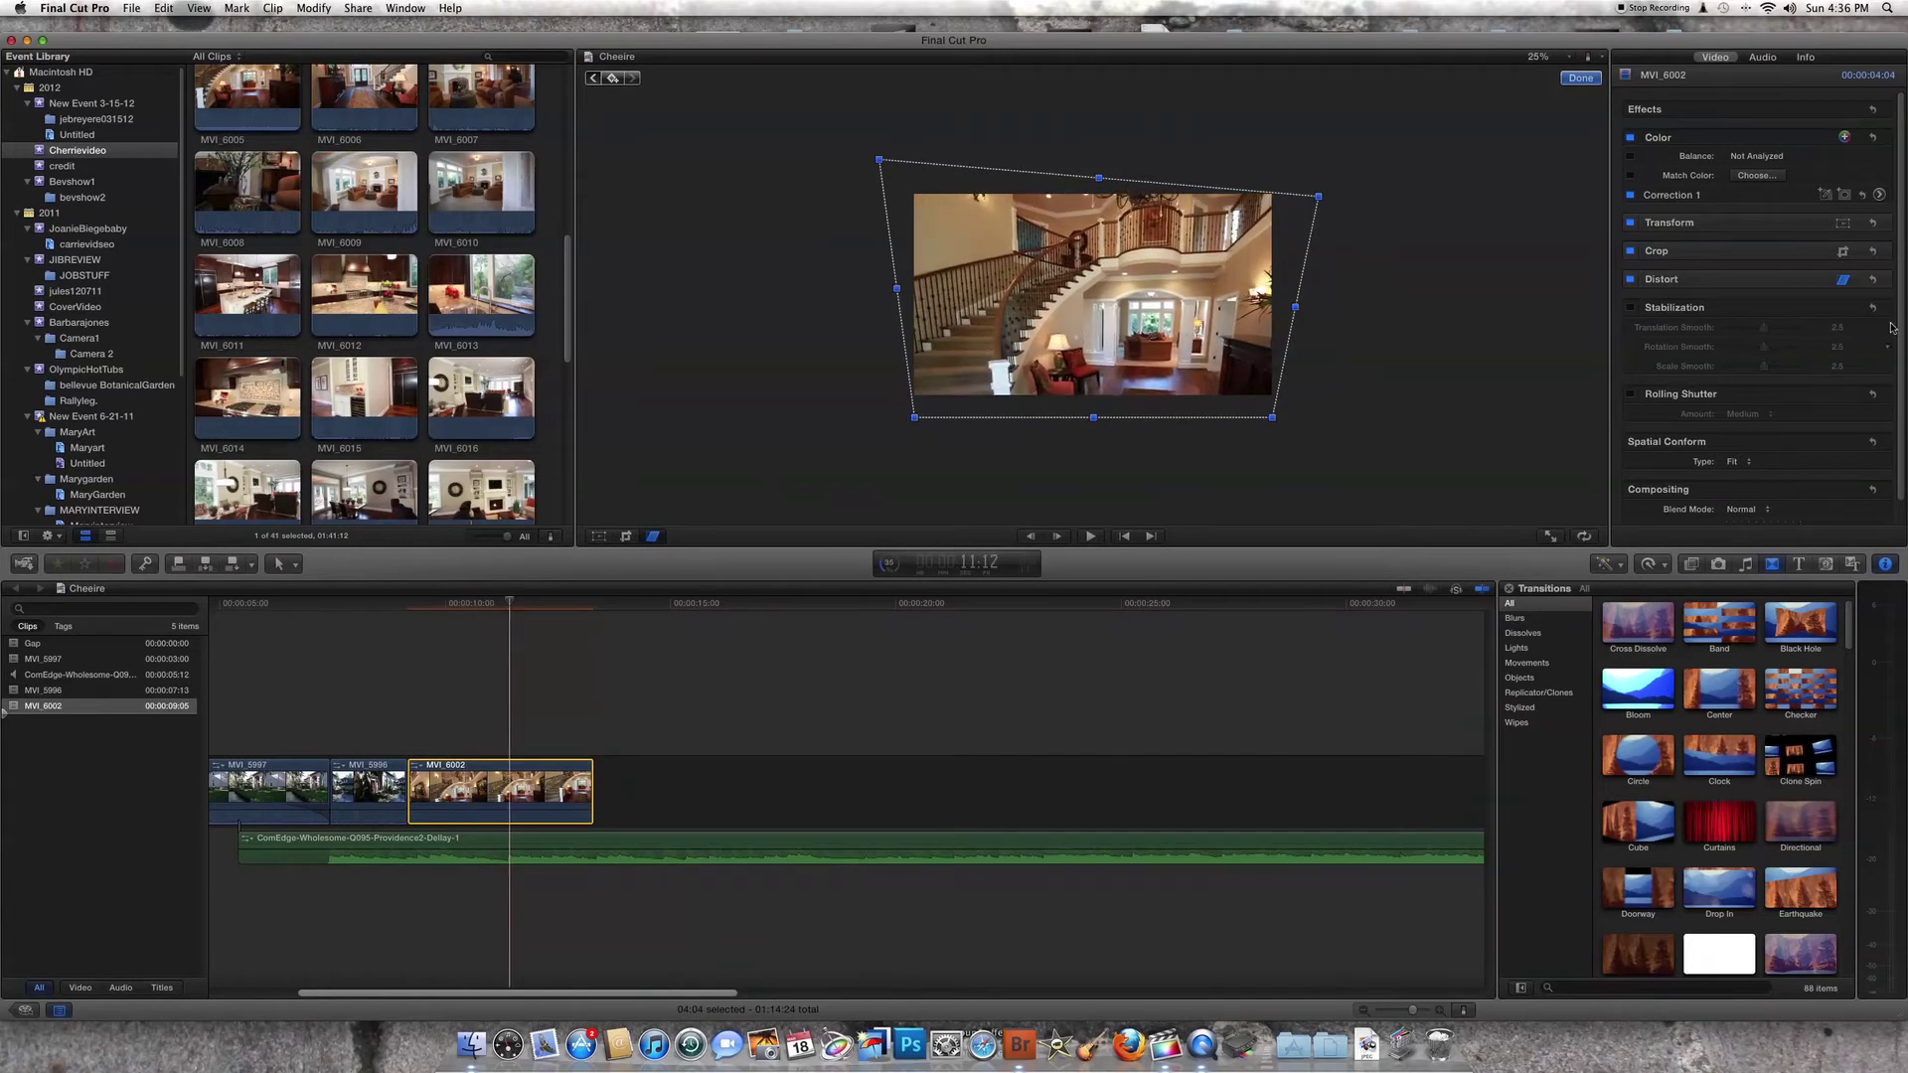
click(1876, 280)
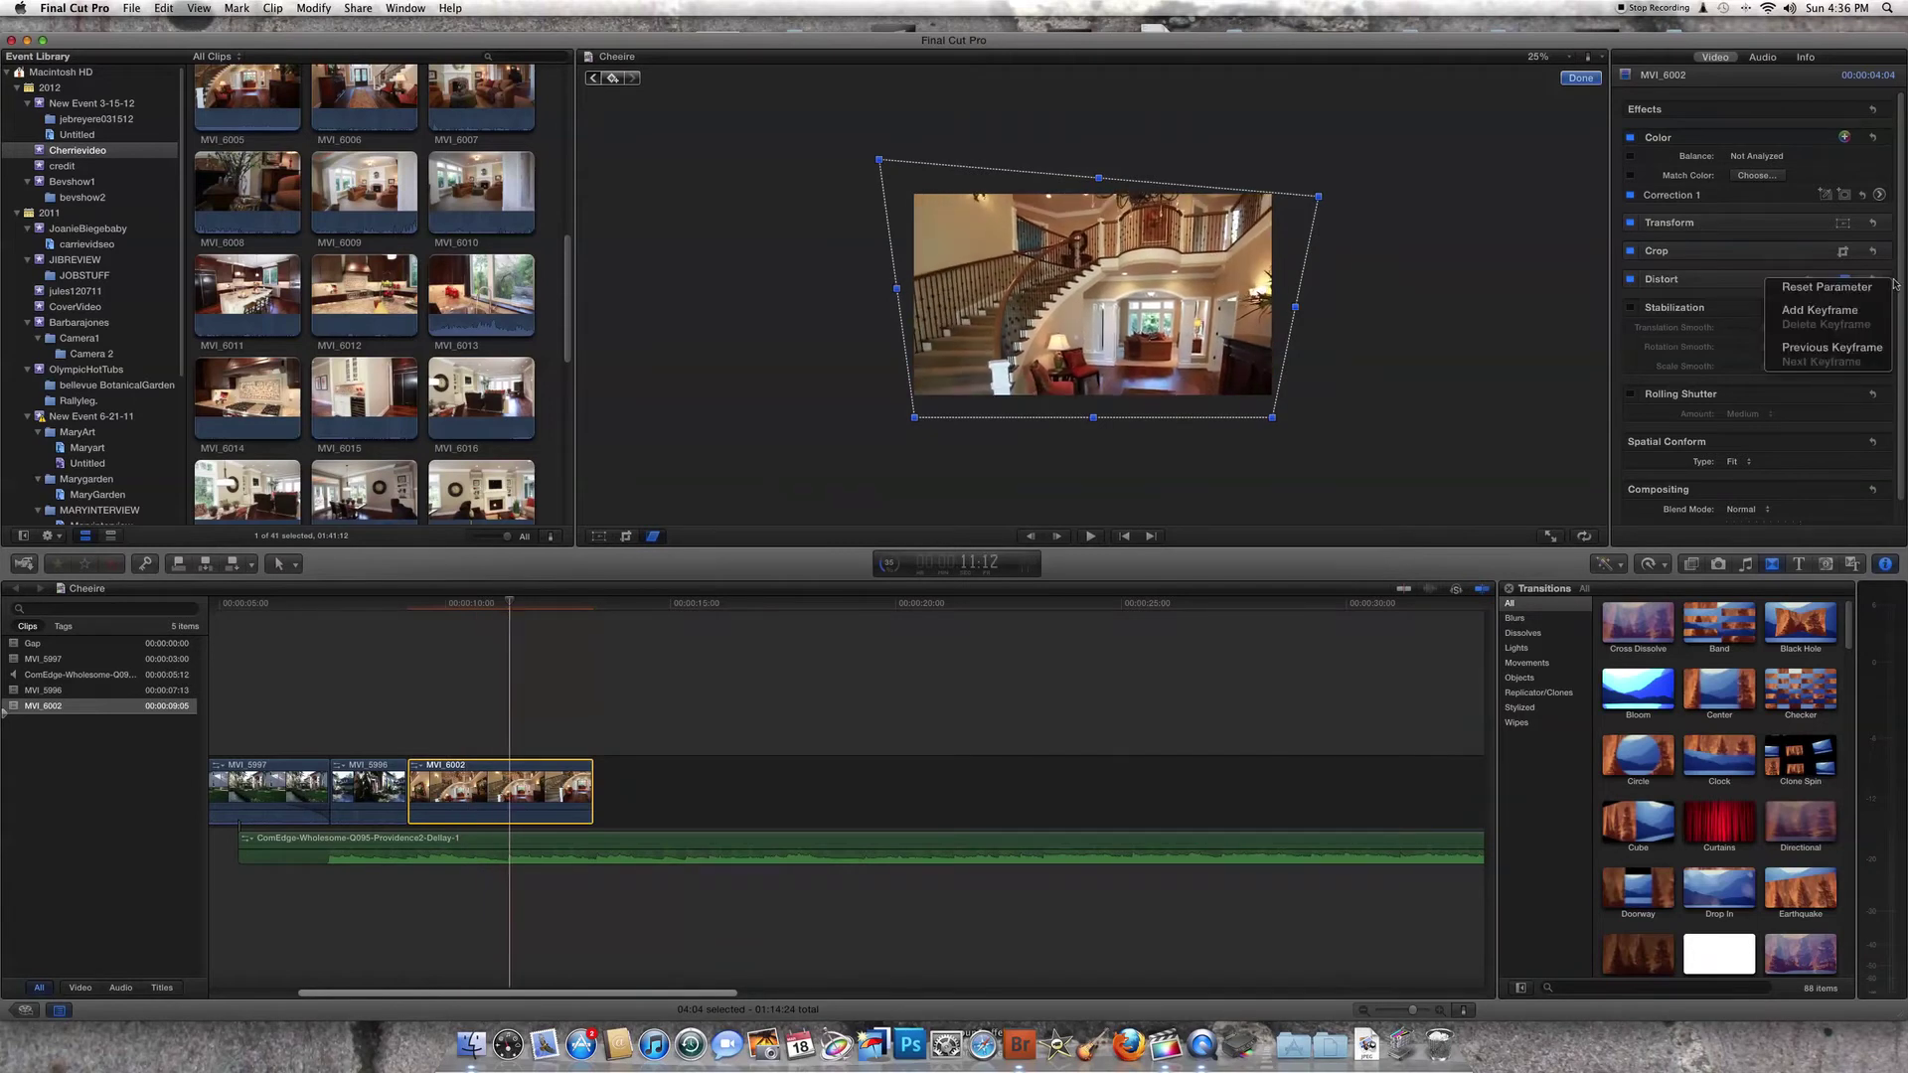
click(1844, 312)
drag(881, 161, 881, 160)
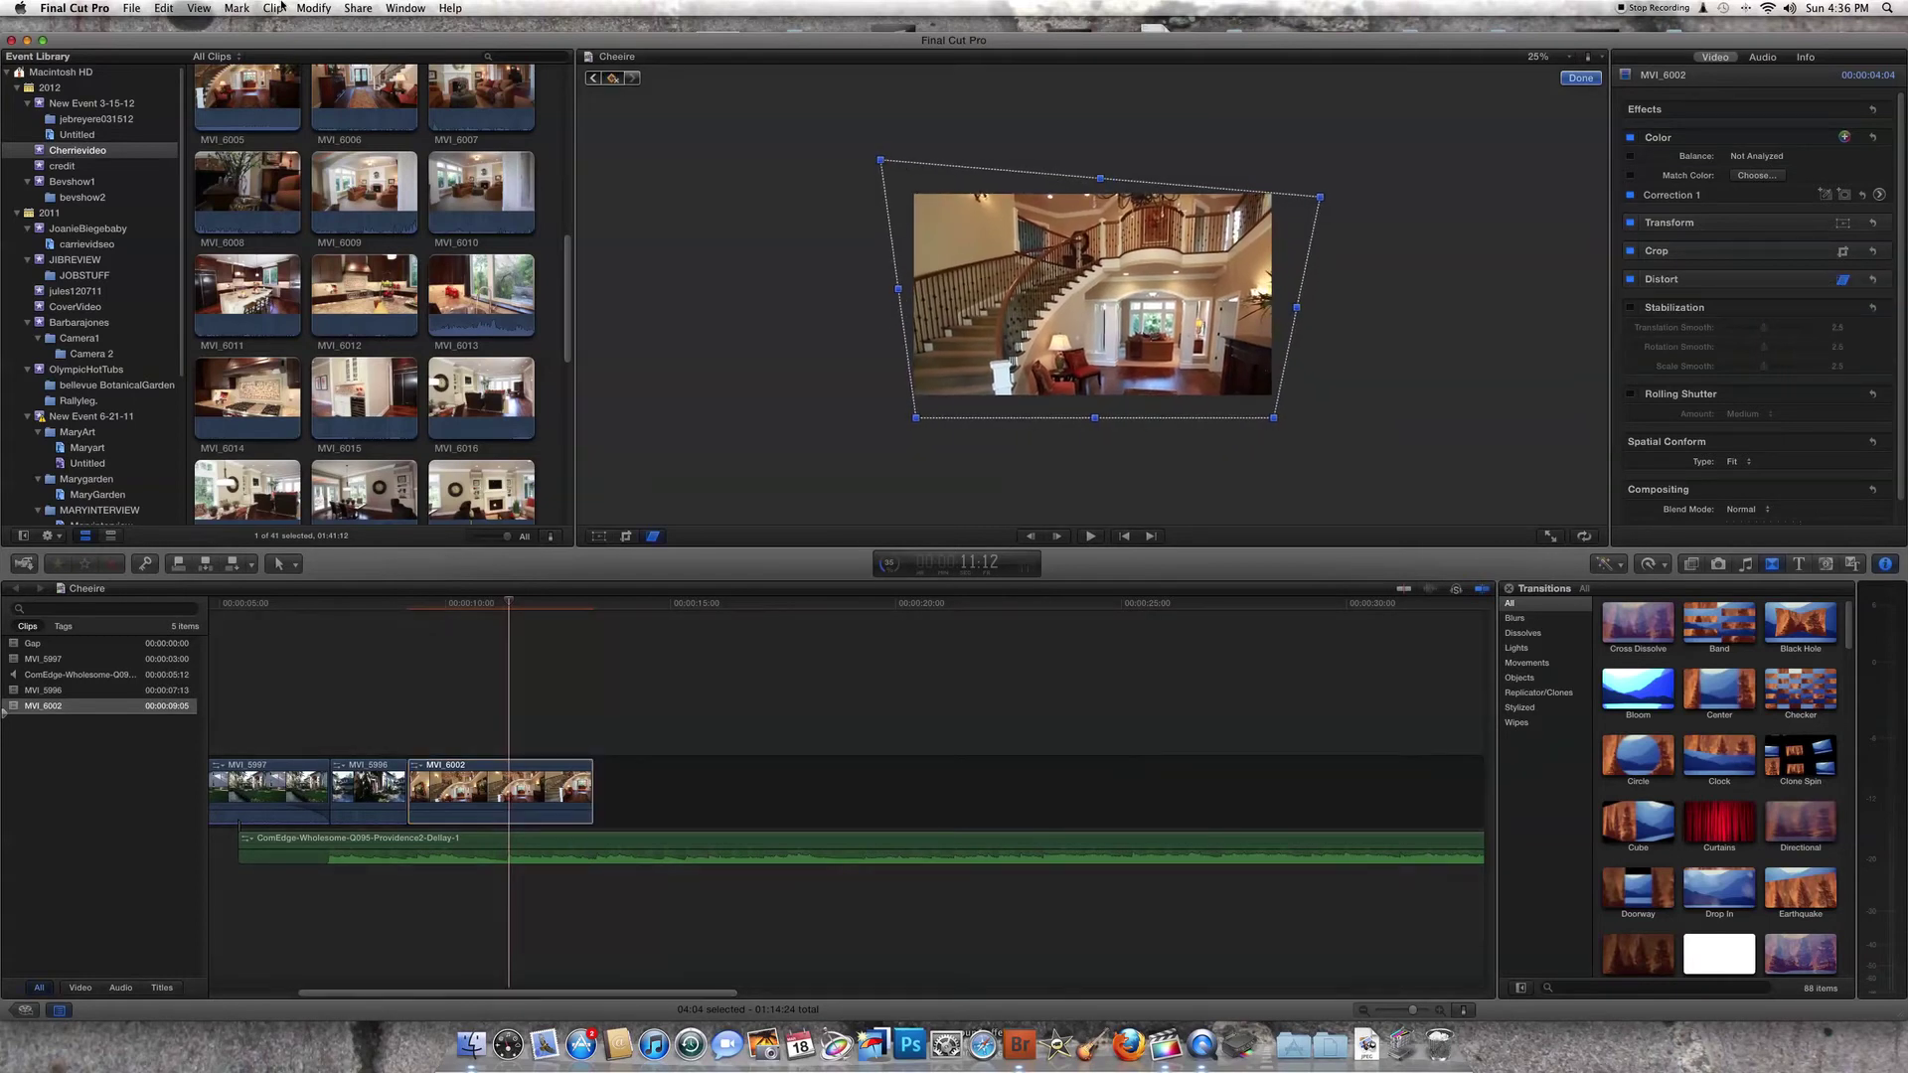
click(170, 8)
click(174, 25)
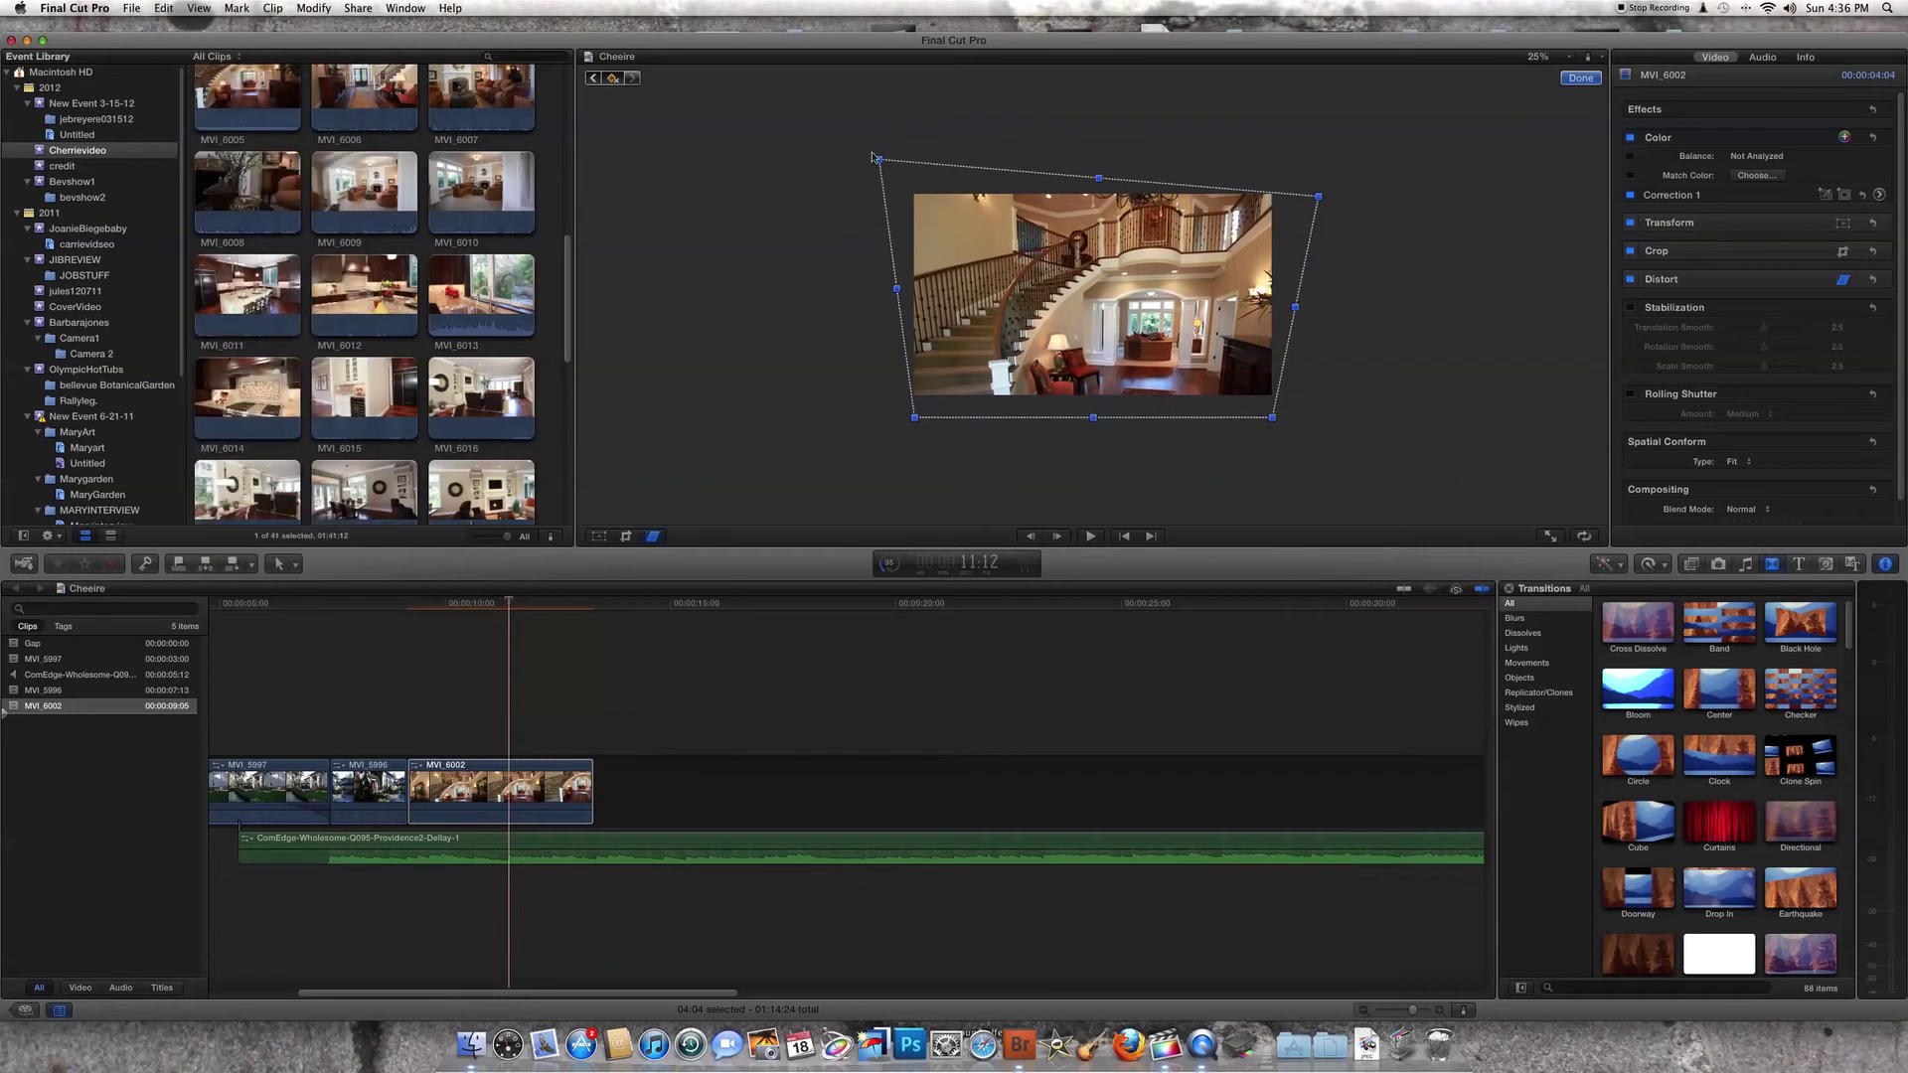
- Pull the distort frame's upper-left corner slightly inward at 11:12
drag(879, 159, 888, 161)
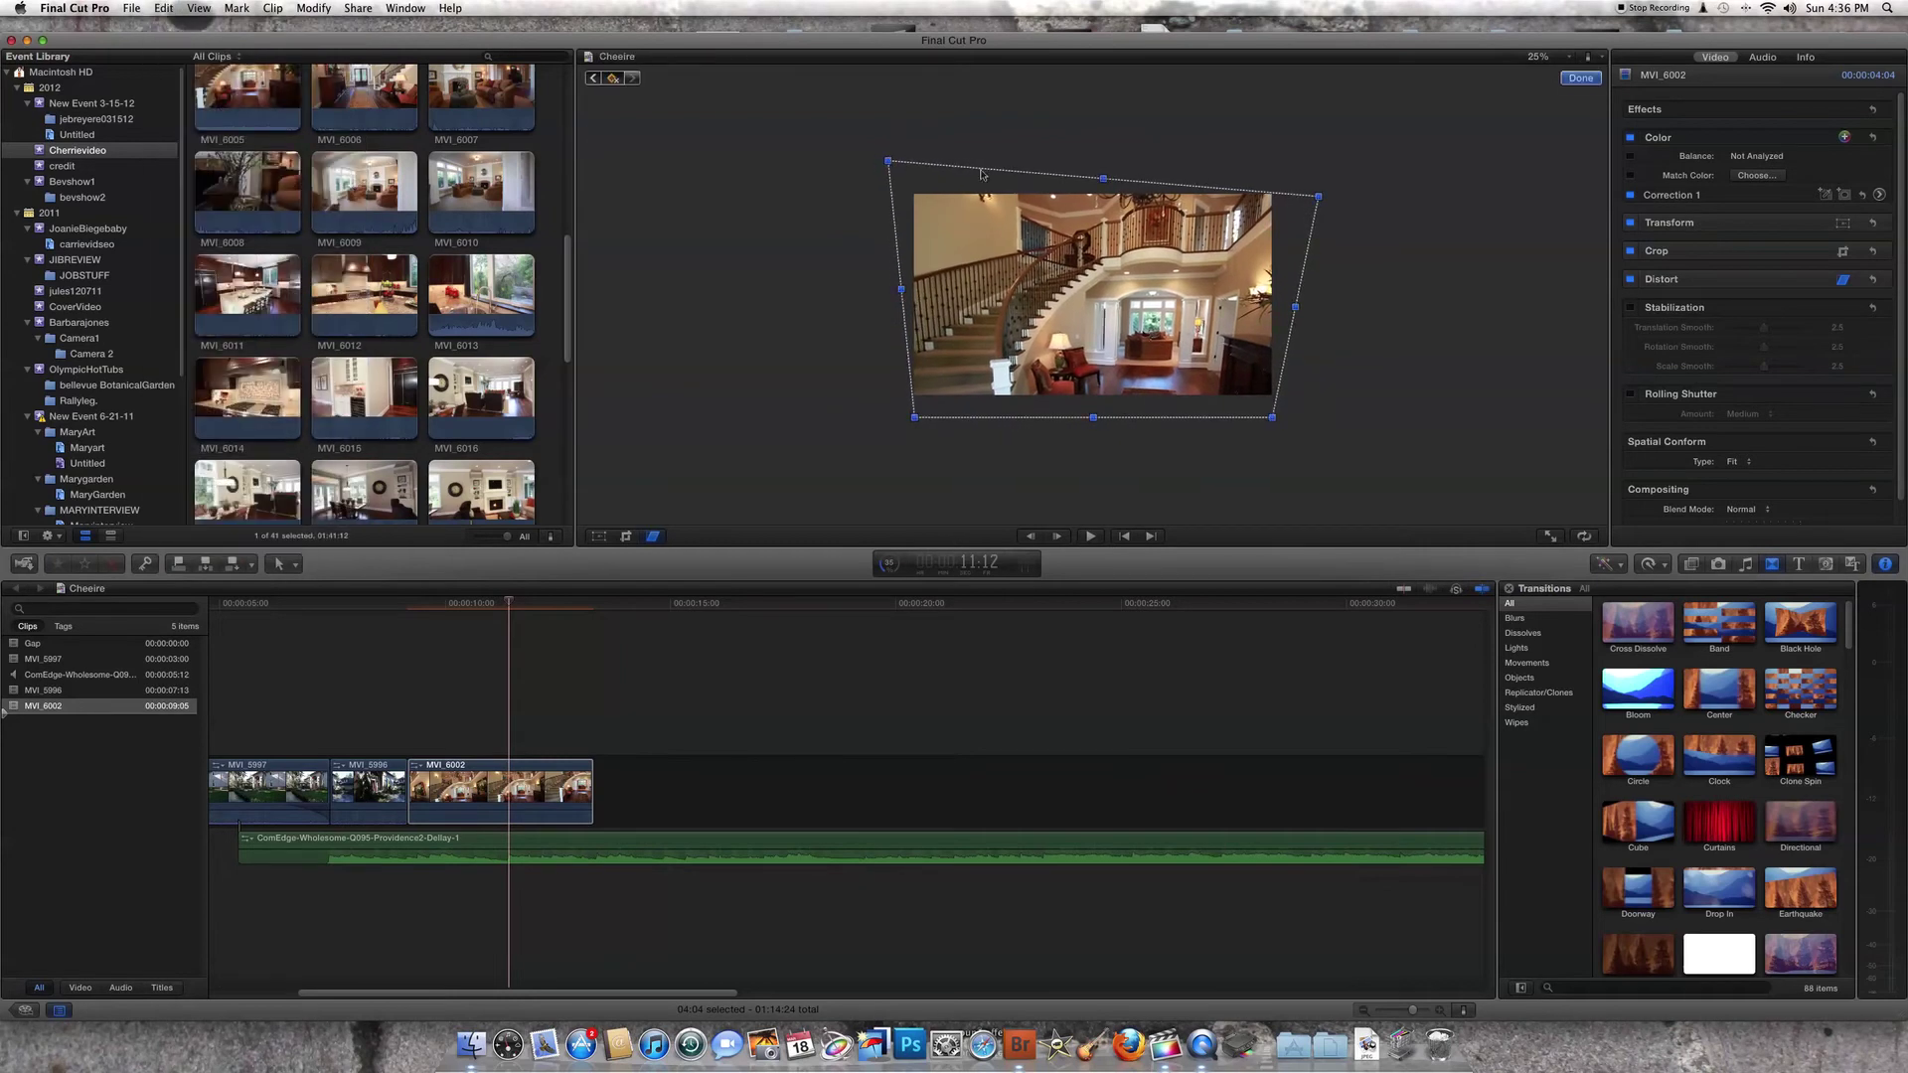
drag(1313, 202, 1308, 201)
click(174, 8)
click(177, 25)
- Reshape the distort frame at 11:12 by moving the upper-right corner inward, both lower corners outward and the bottom edge slightly up
drag(1319, 197, 1306, 195)
drag(1275, 422, 1286, 424)
drag(917, 419, 899, 418)
drag(1088, 423, 1088, 410)
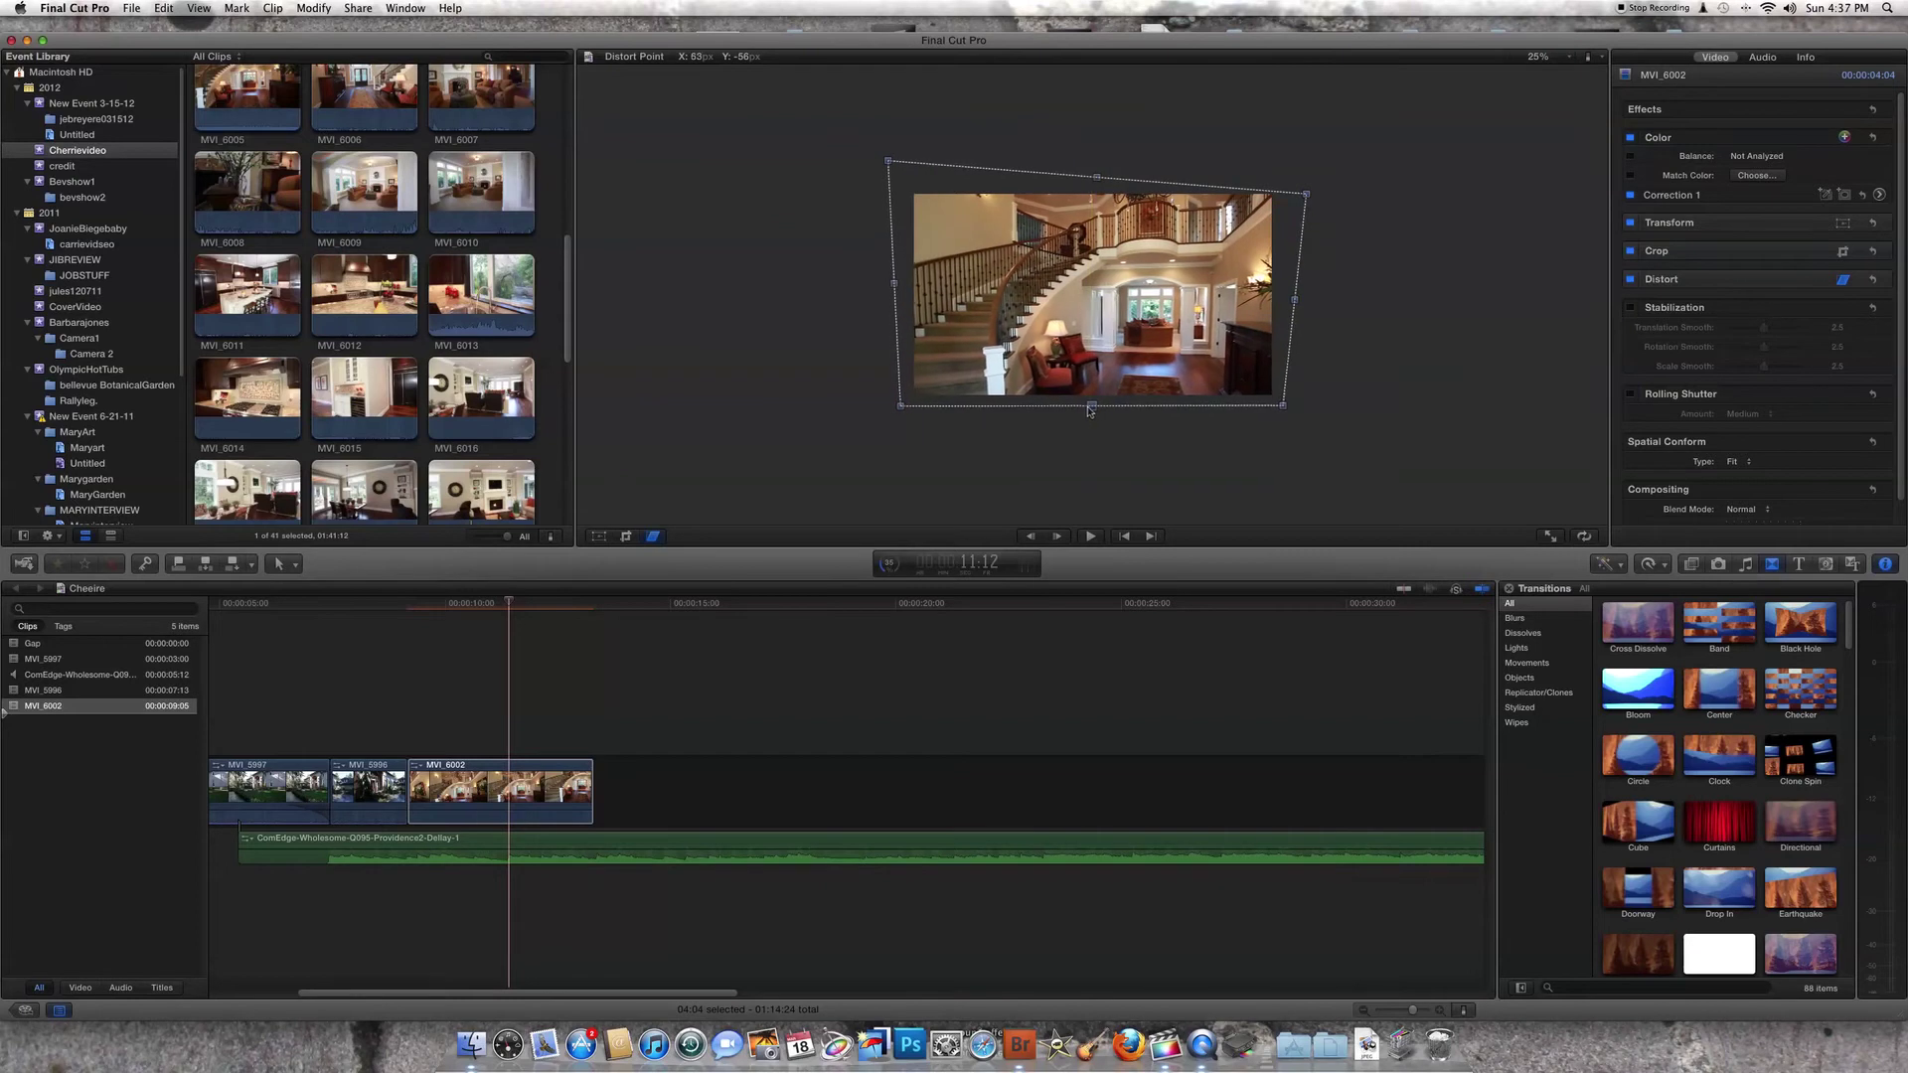
drag(1285, 409, 1299, 413)
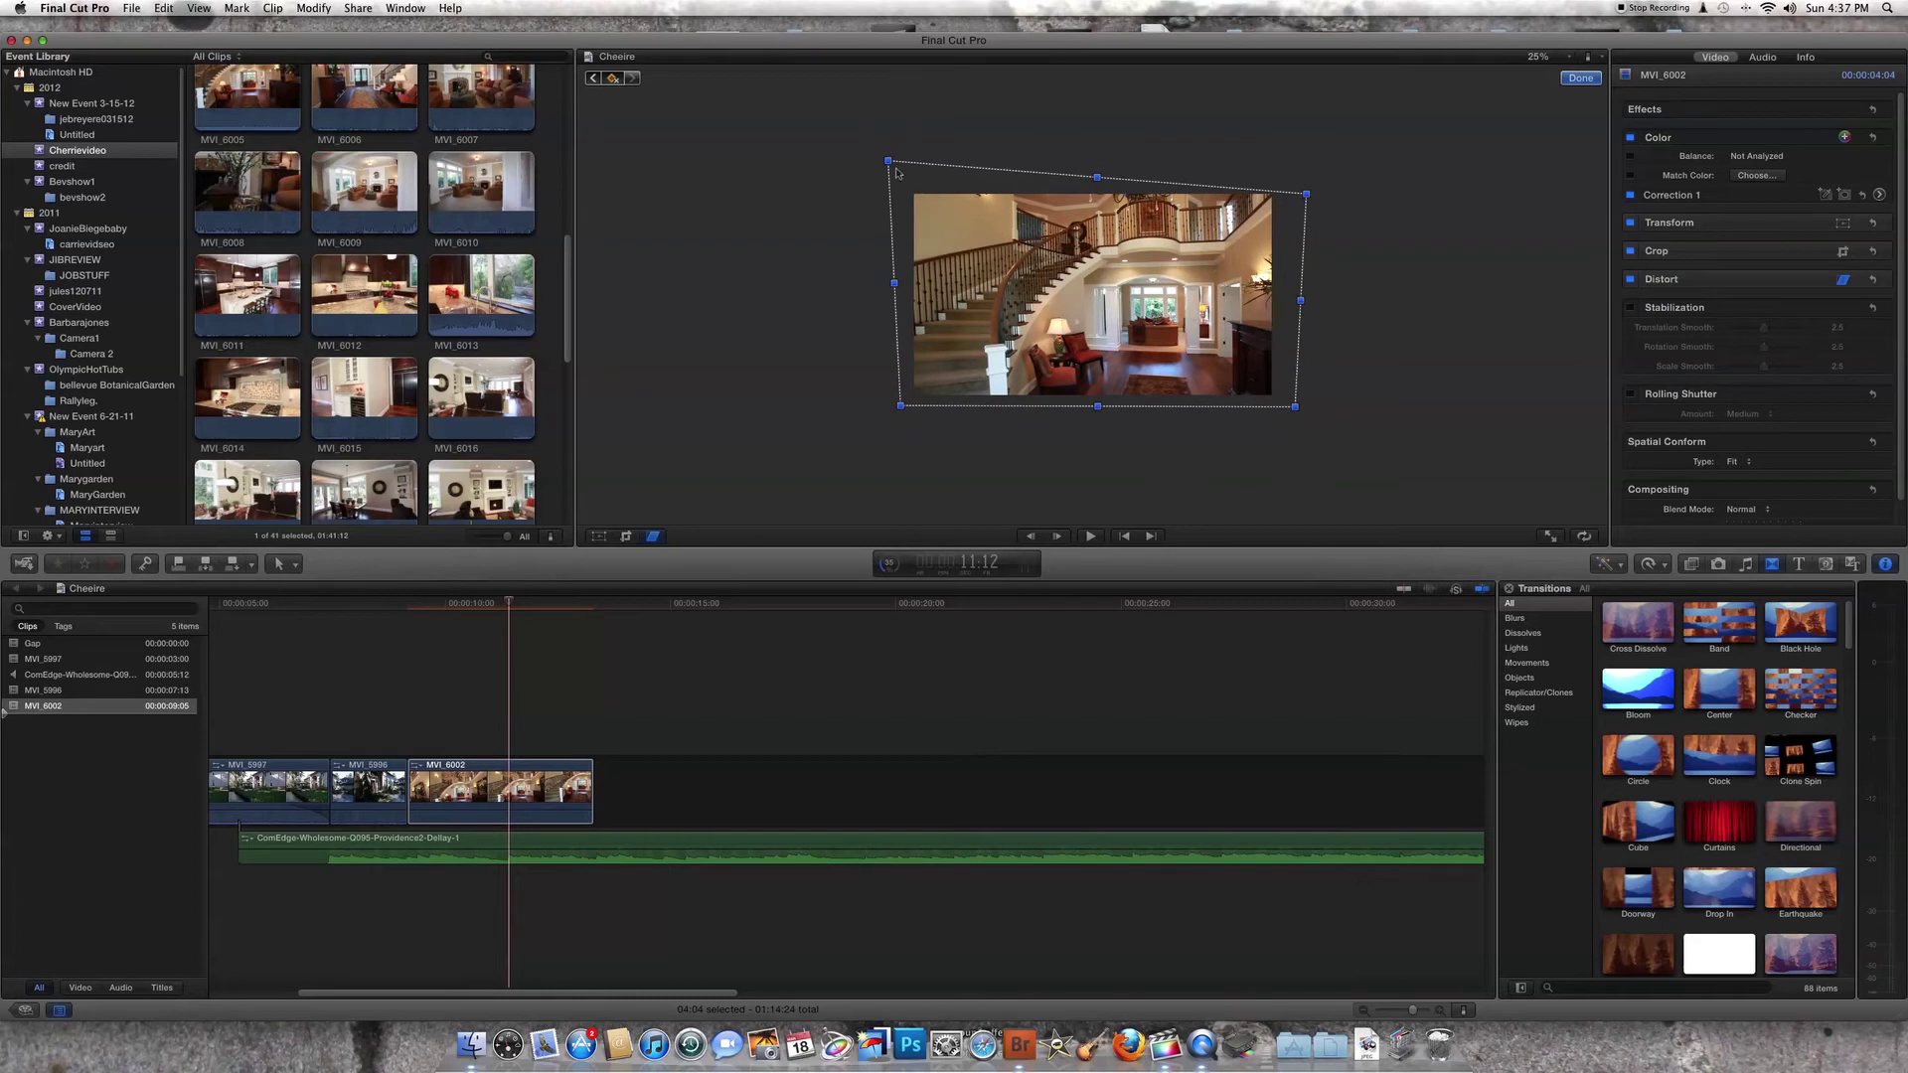
drag(896, 173, 895, 171)
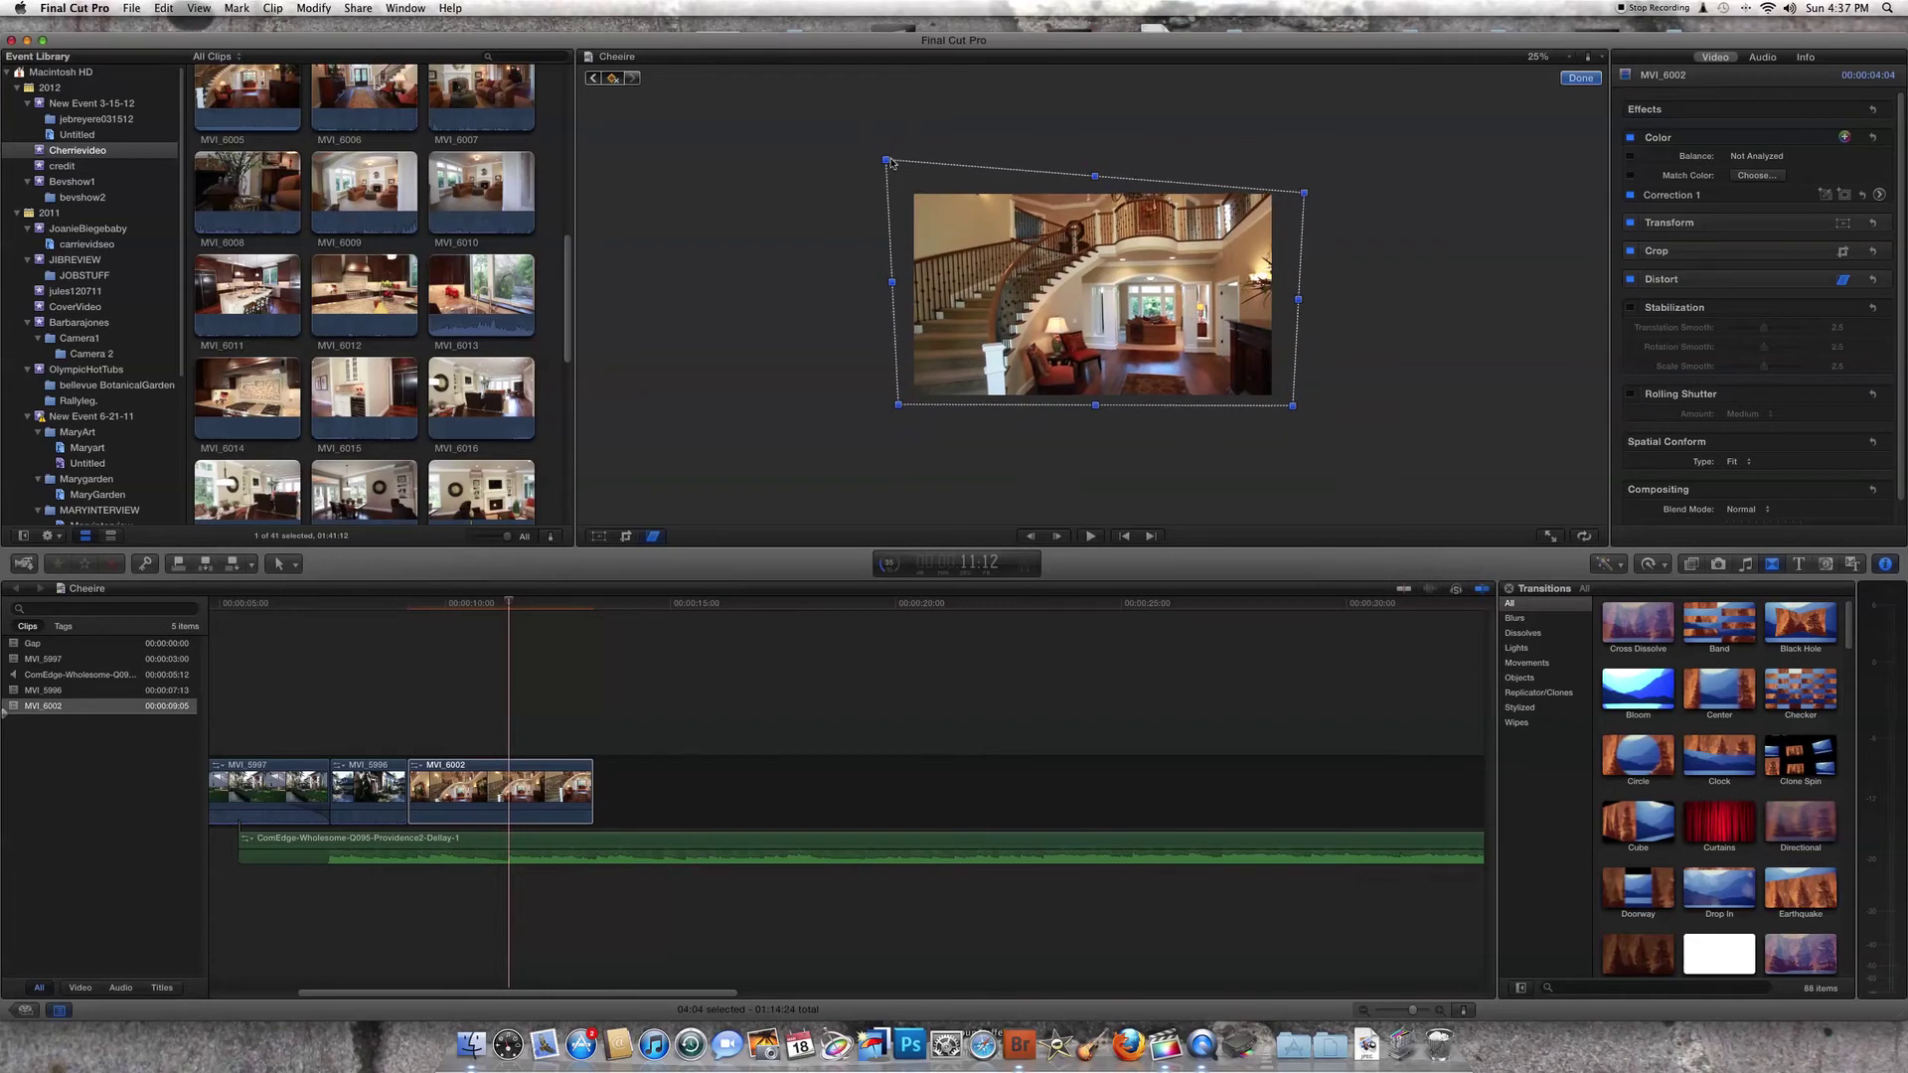
click(165, 9)
click(199, 25)
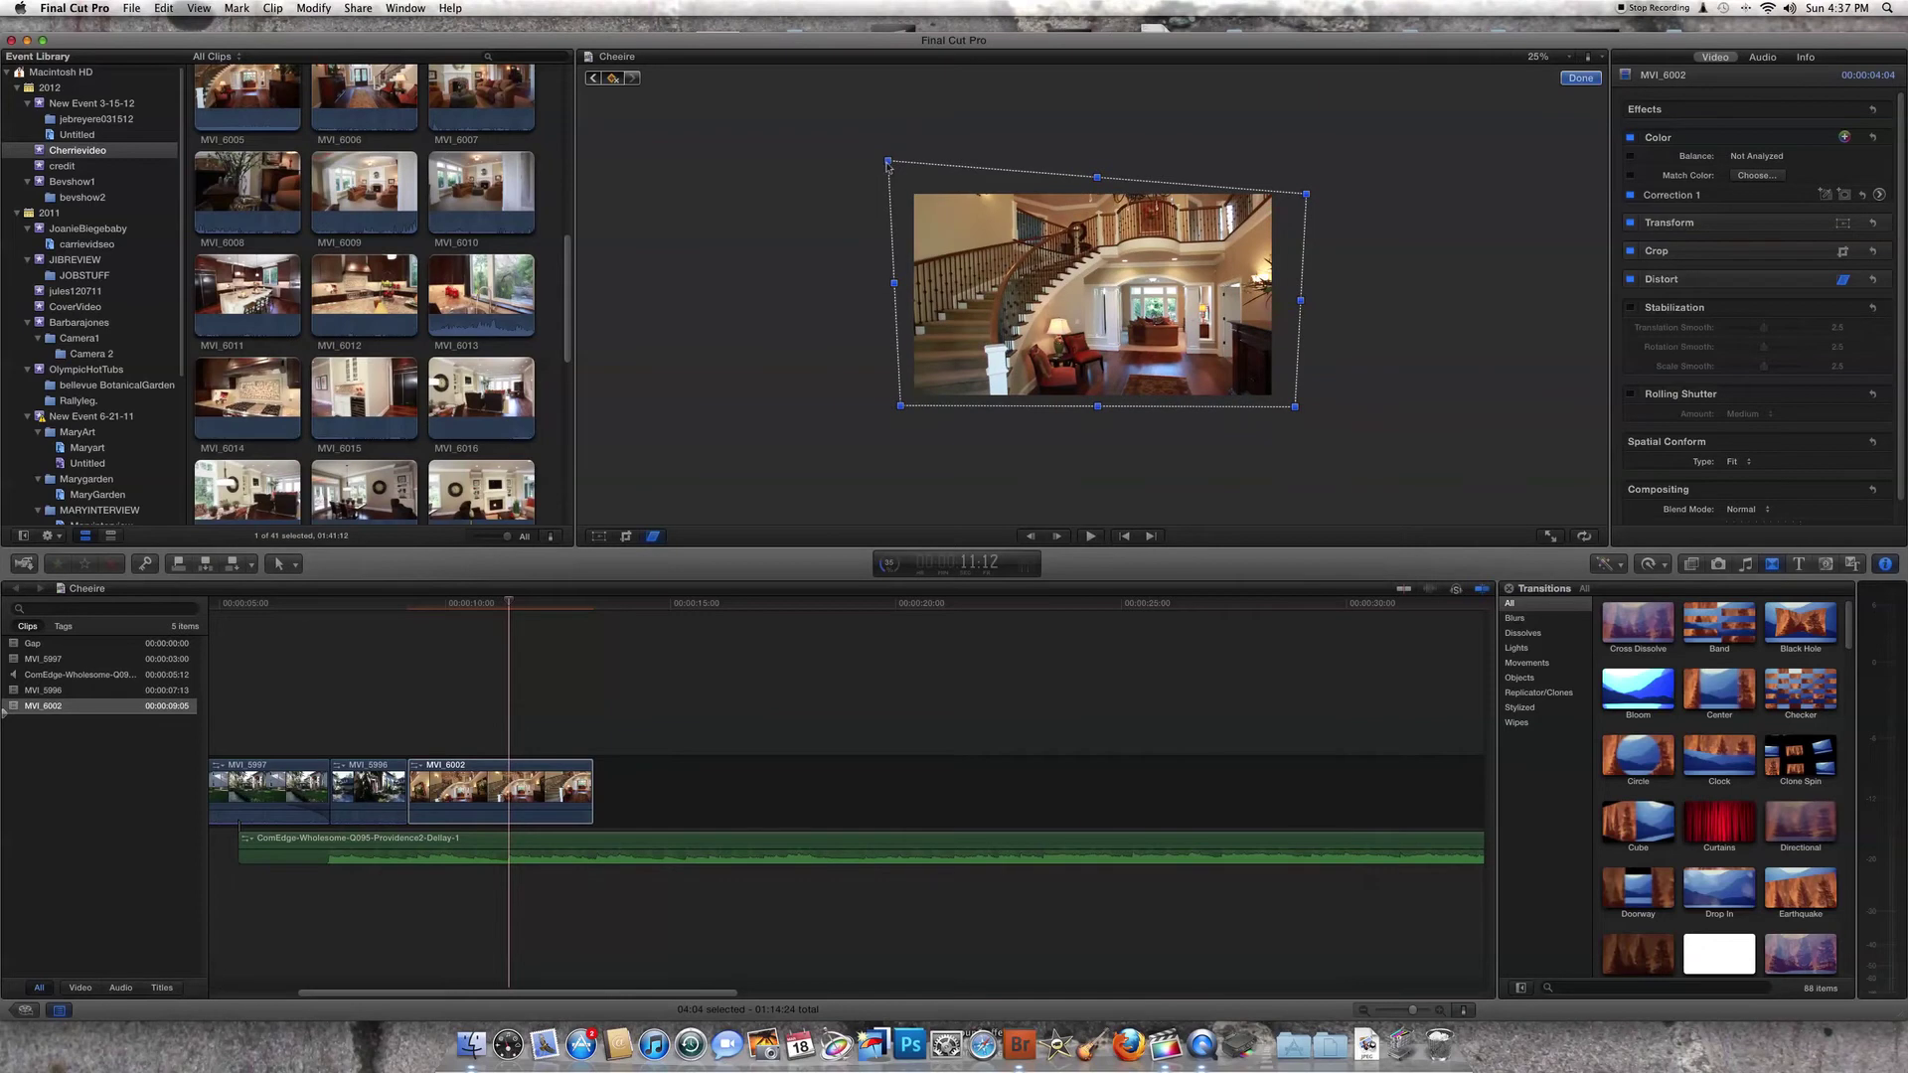
- Raise the distort frame's upper-left corner slightly and pull its lower-left corner down and outward at 11:12
drag(887, 165, 888, 160)
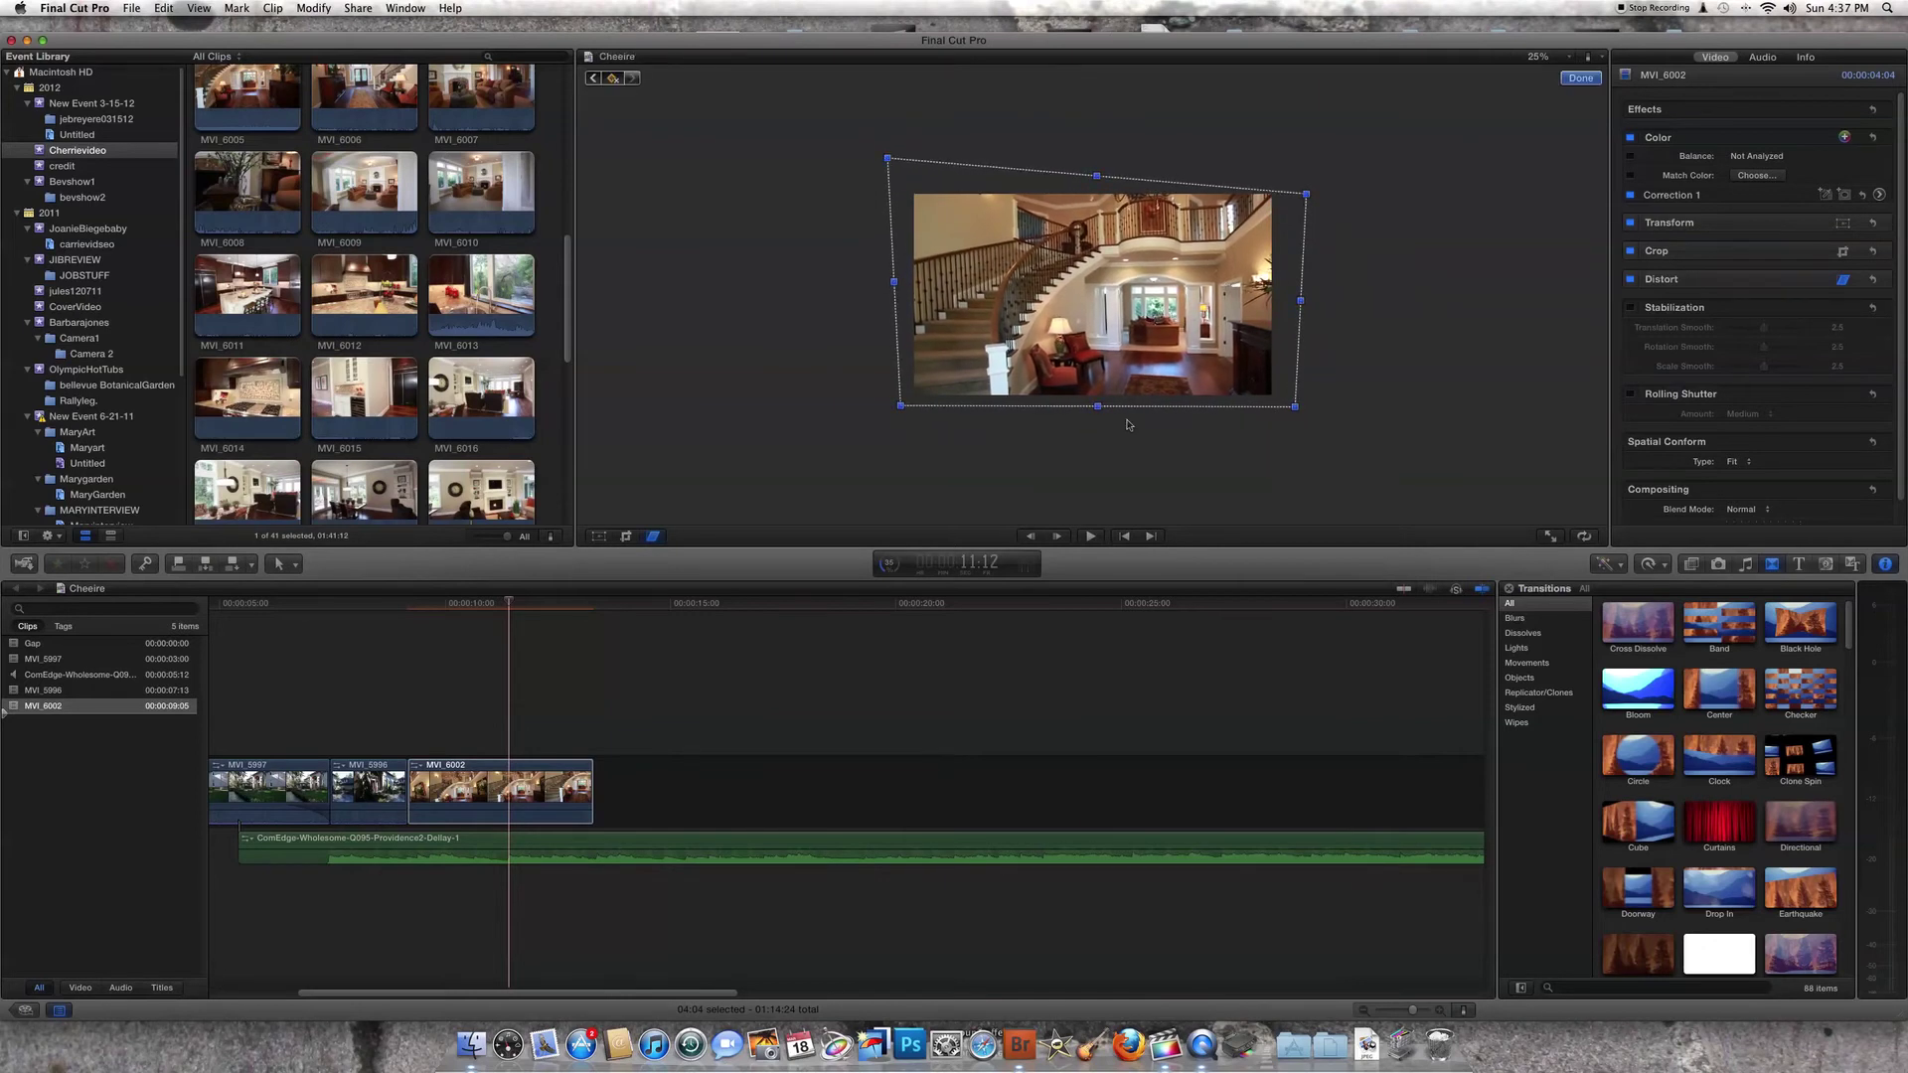
drag(902, 406, 895, 424)
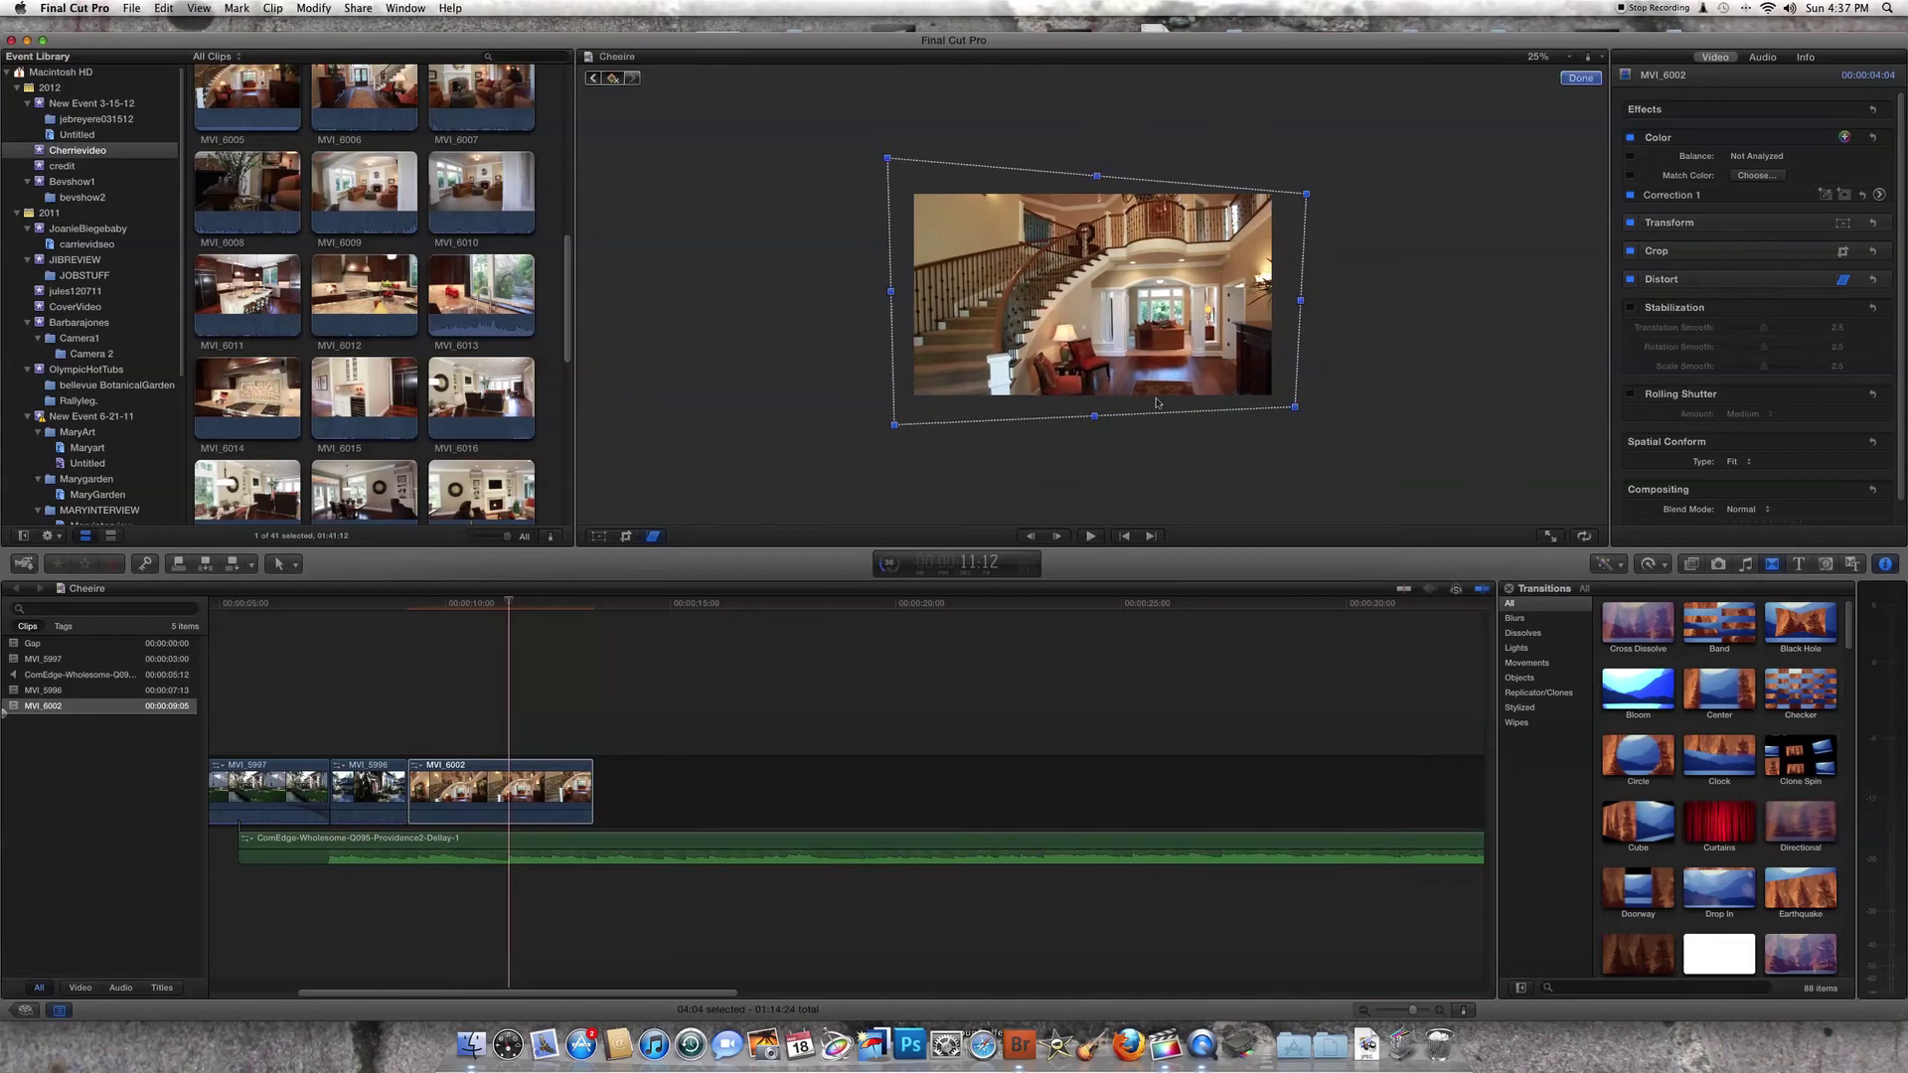
- Add a Distort keyframe at 12:11, moving both lower corners outward and the frame's left edge slightly inward
drag(512, 605, 554, 609)
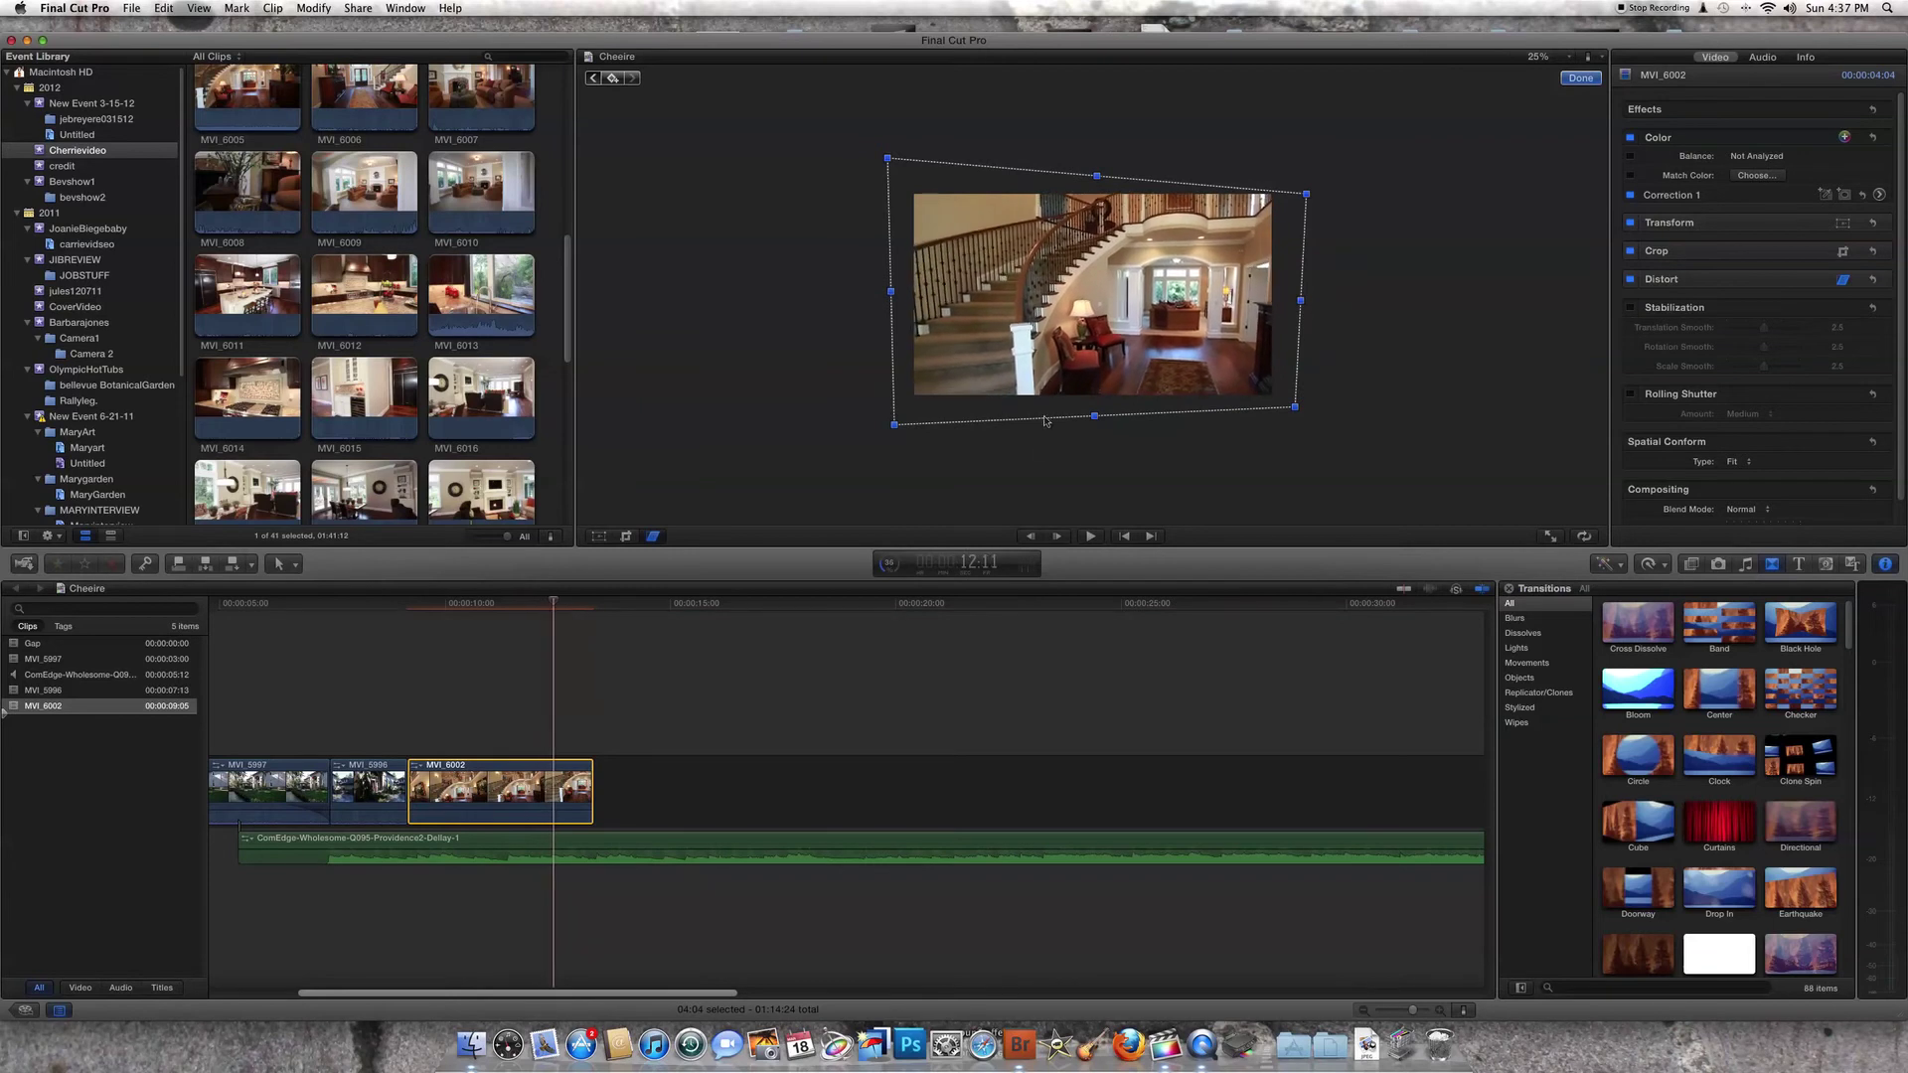
click(1885, 283)
click(1789, 310)
drag(895, 427, 875, 425)
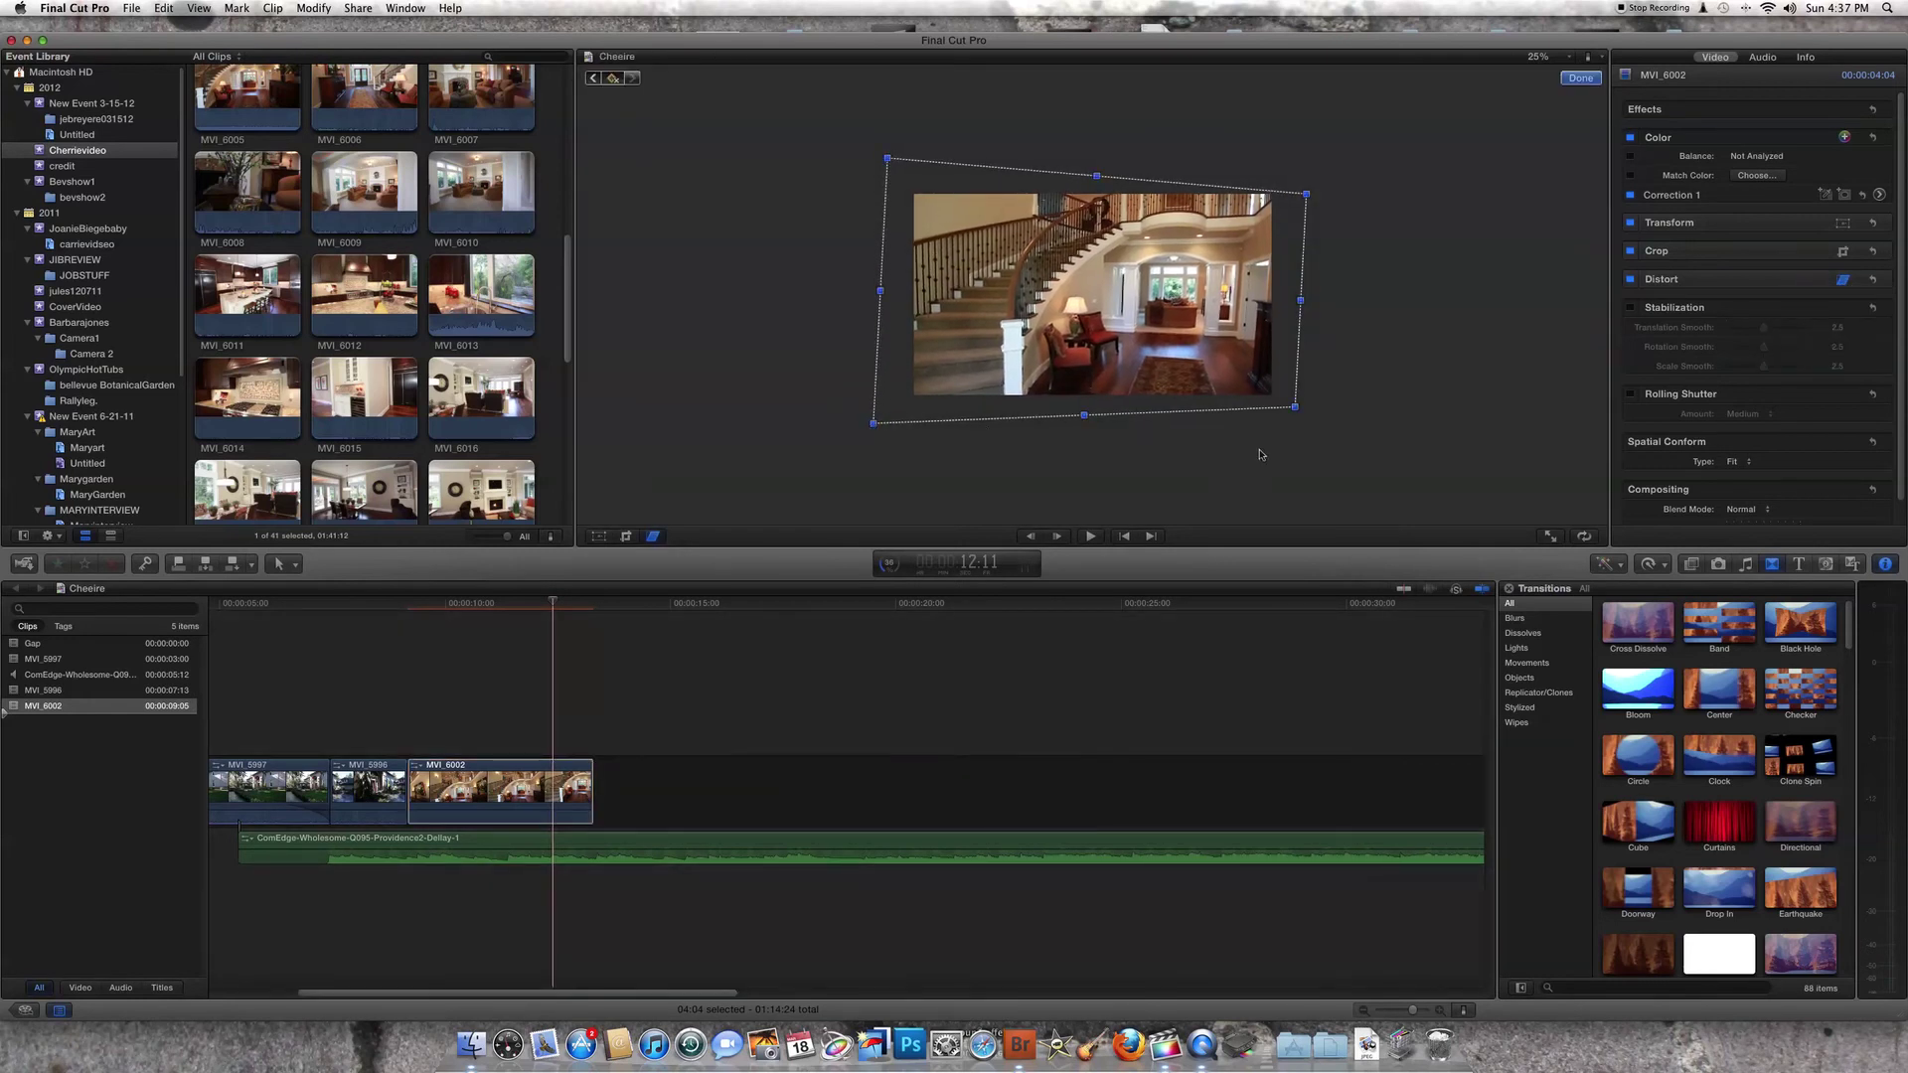
drag(1296, 408, 1319, 417)
drag(879, 298, 891, 291)
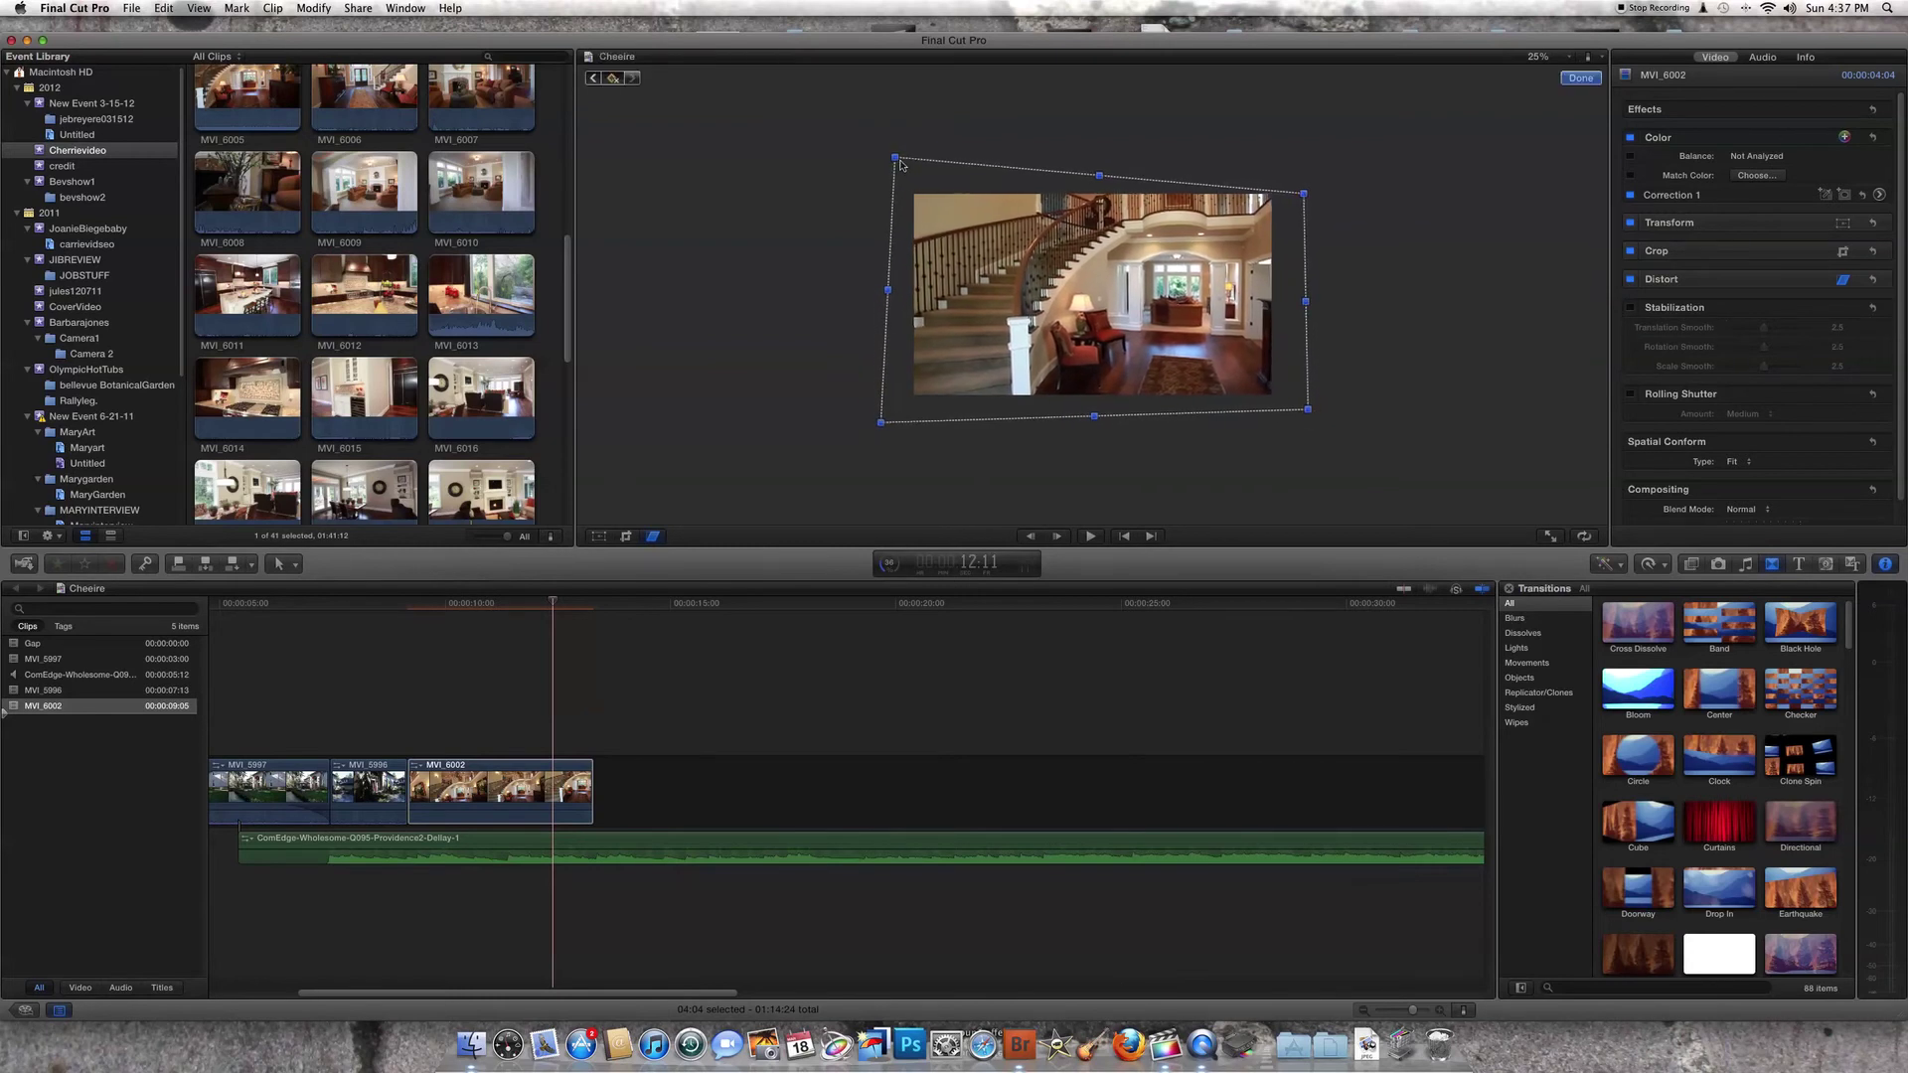
- Undo the last distort frame move at 12:11, and pull the lower-right corner slightly outward and the lower-left corner slightly down
click(162, 8)
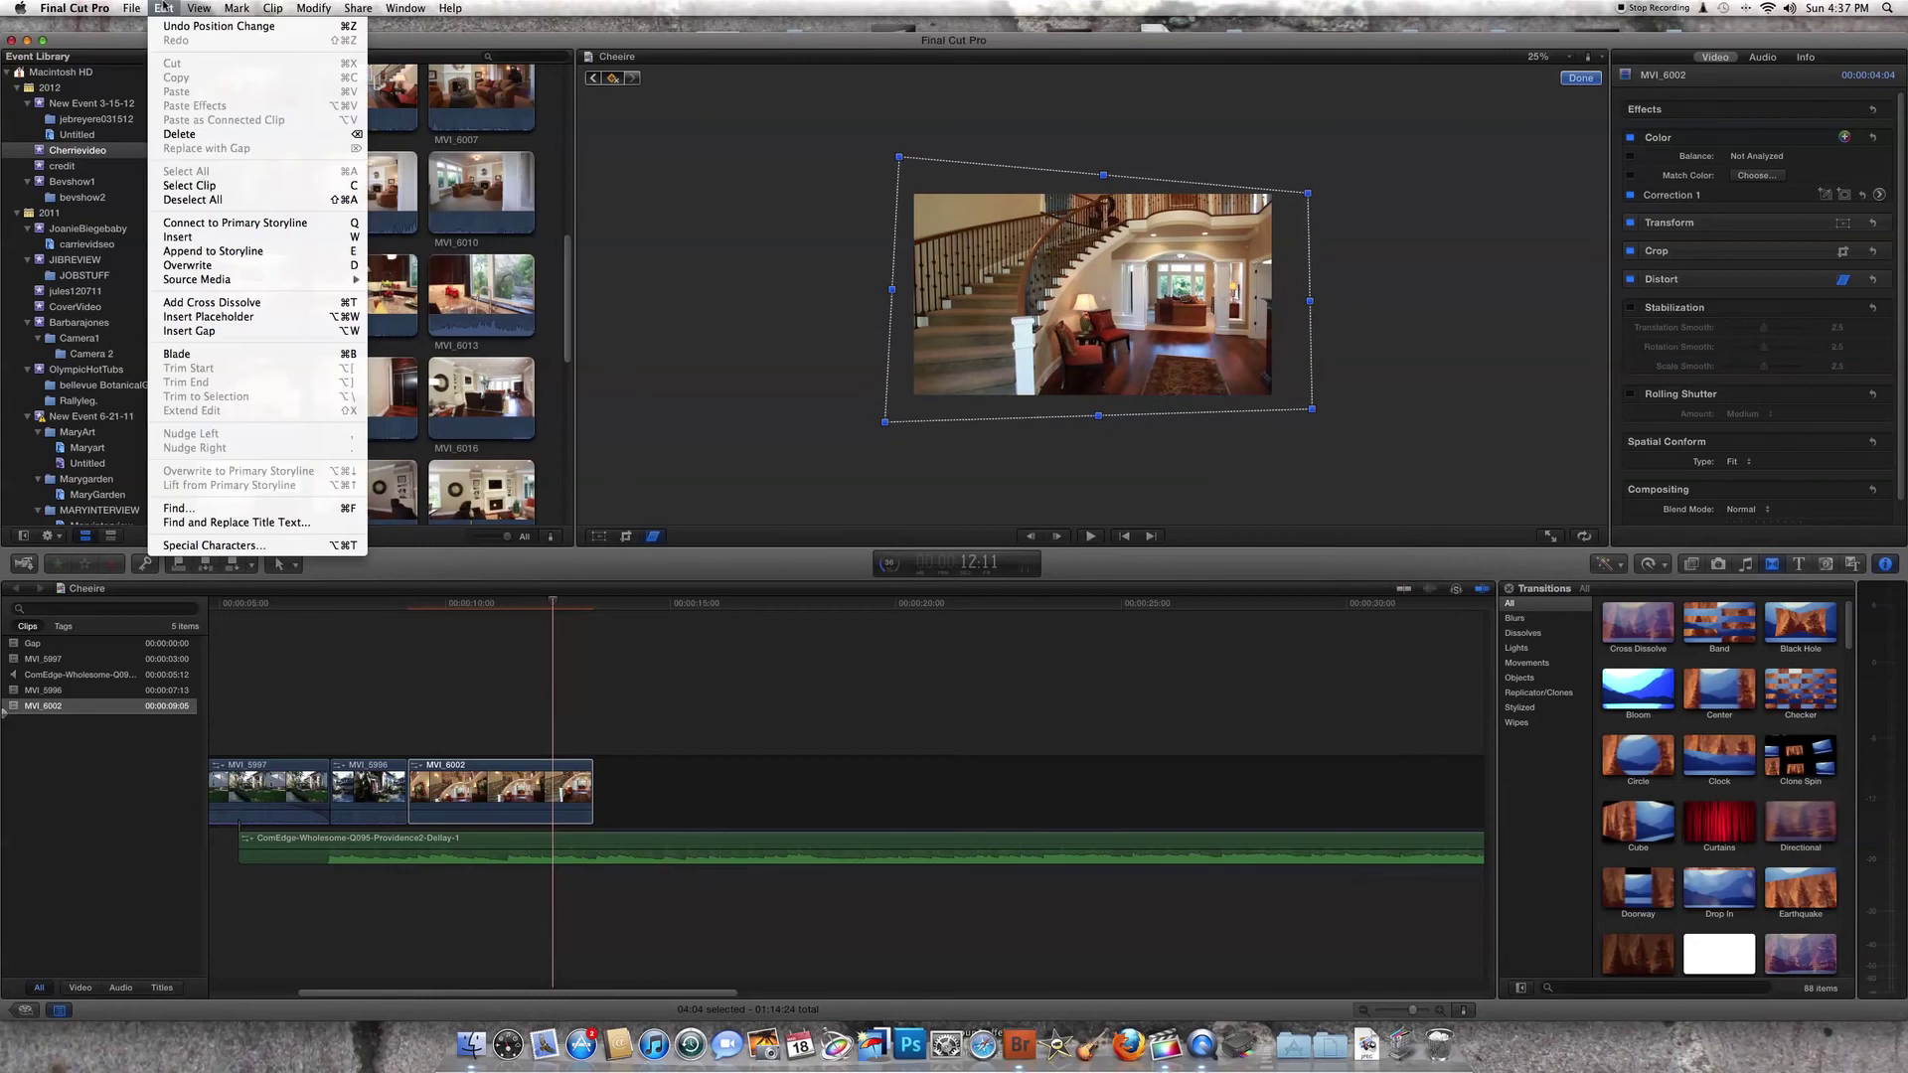
click(208, 25)
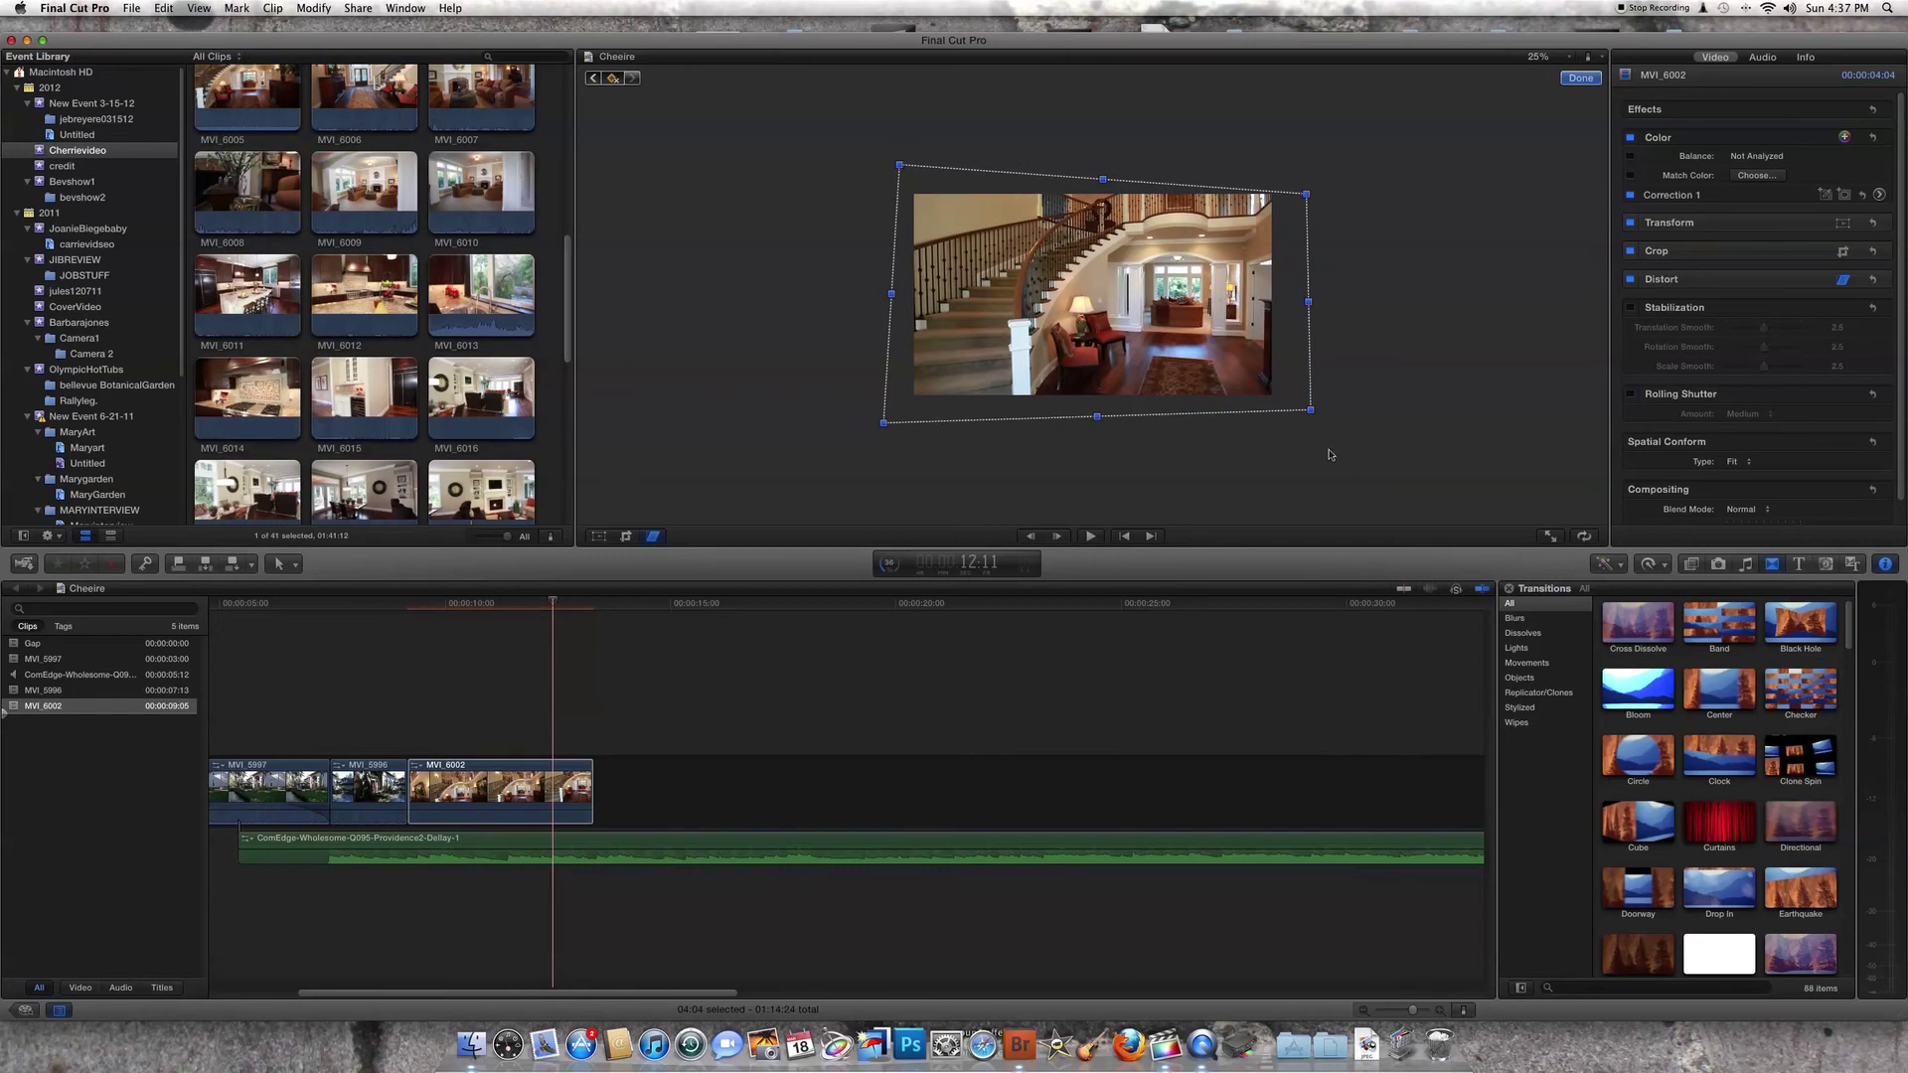
drag(1314, 412, 1314, 414)
drag(884, 428, 883, 437)
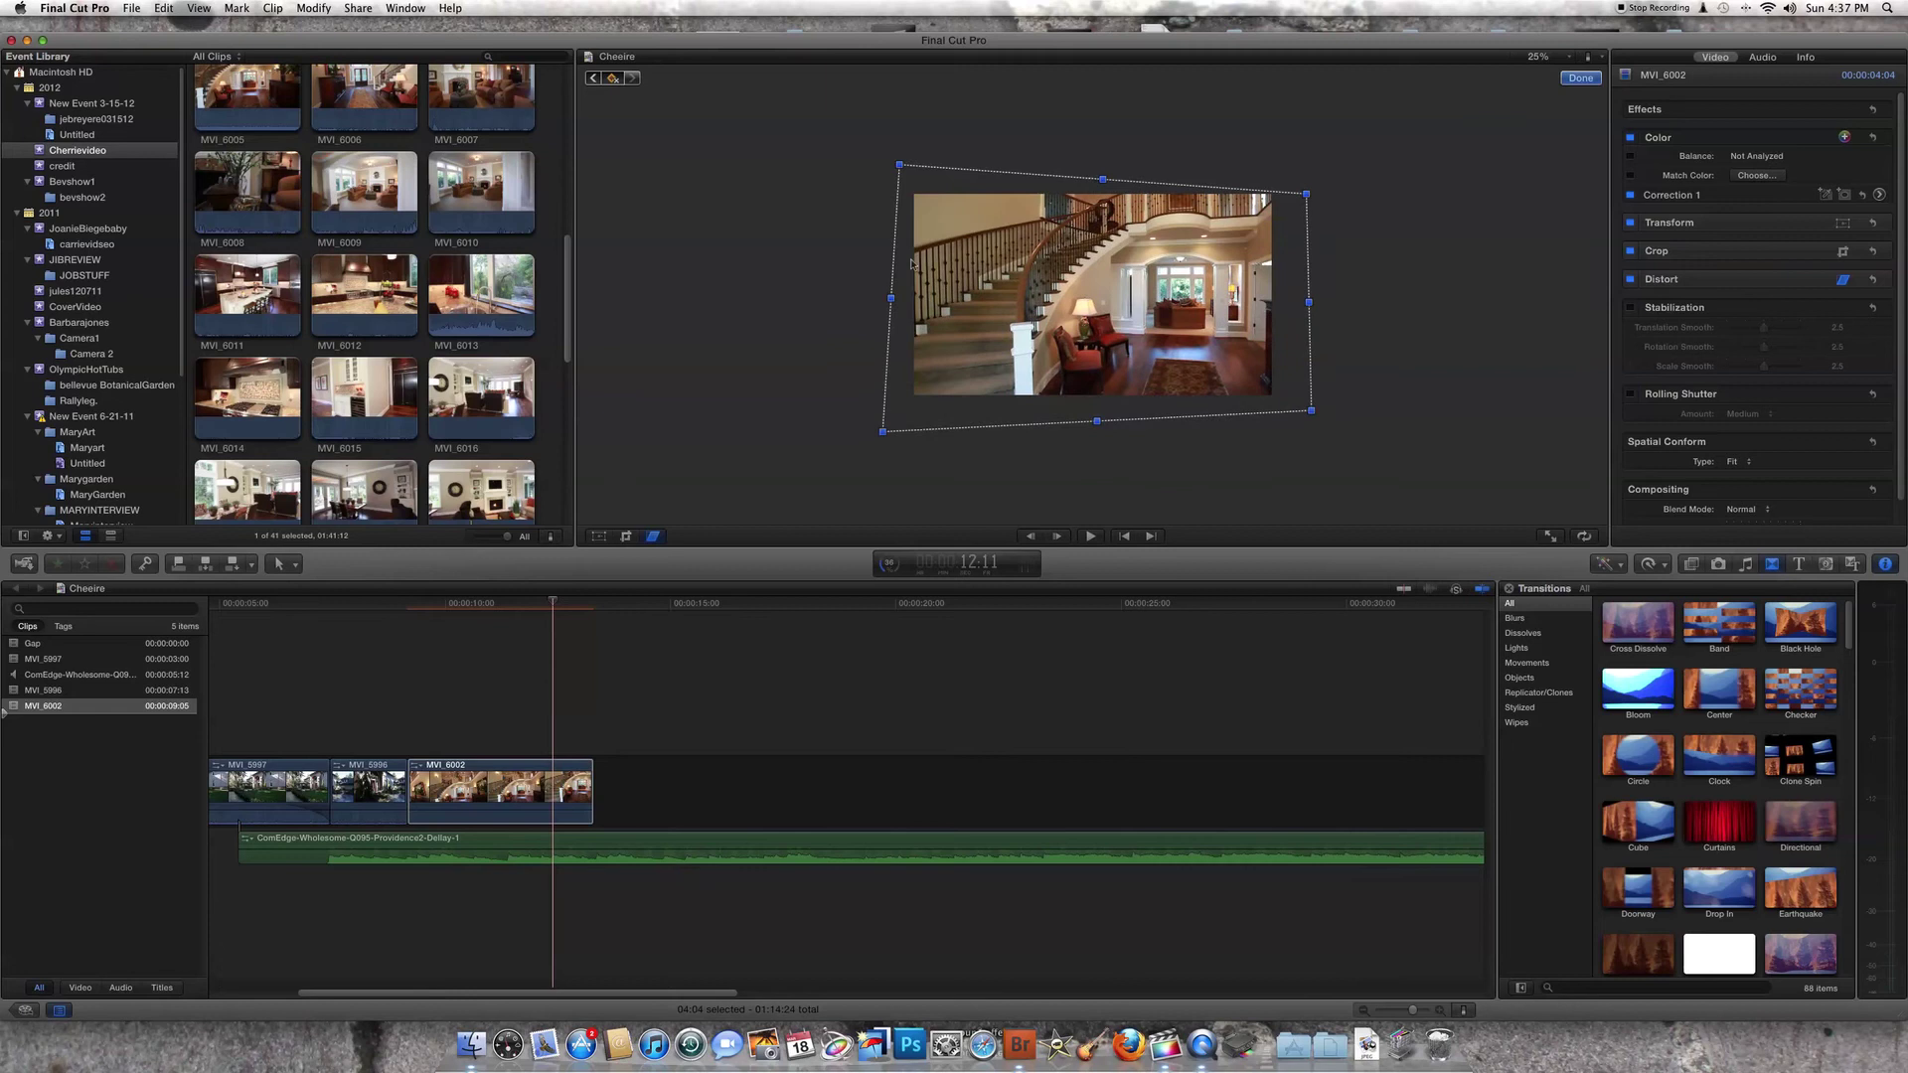
drag(900, 169, 893, 167)
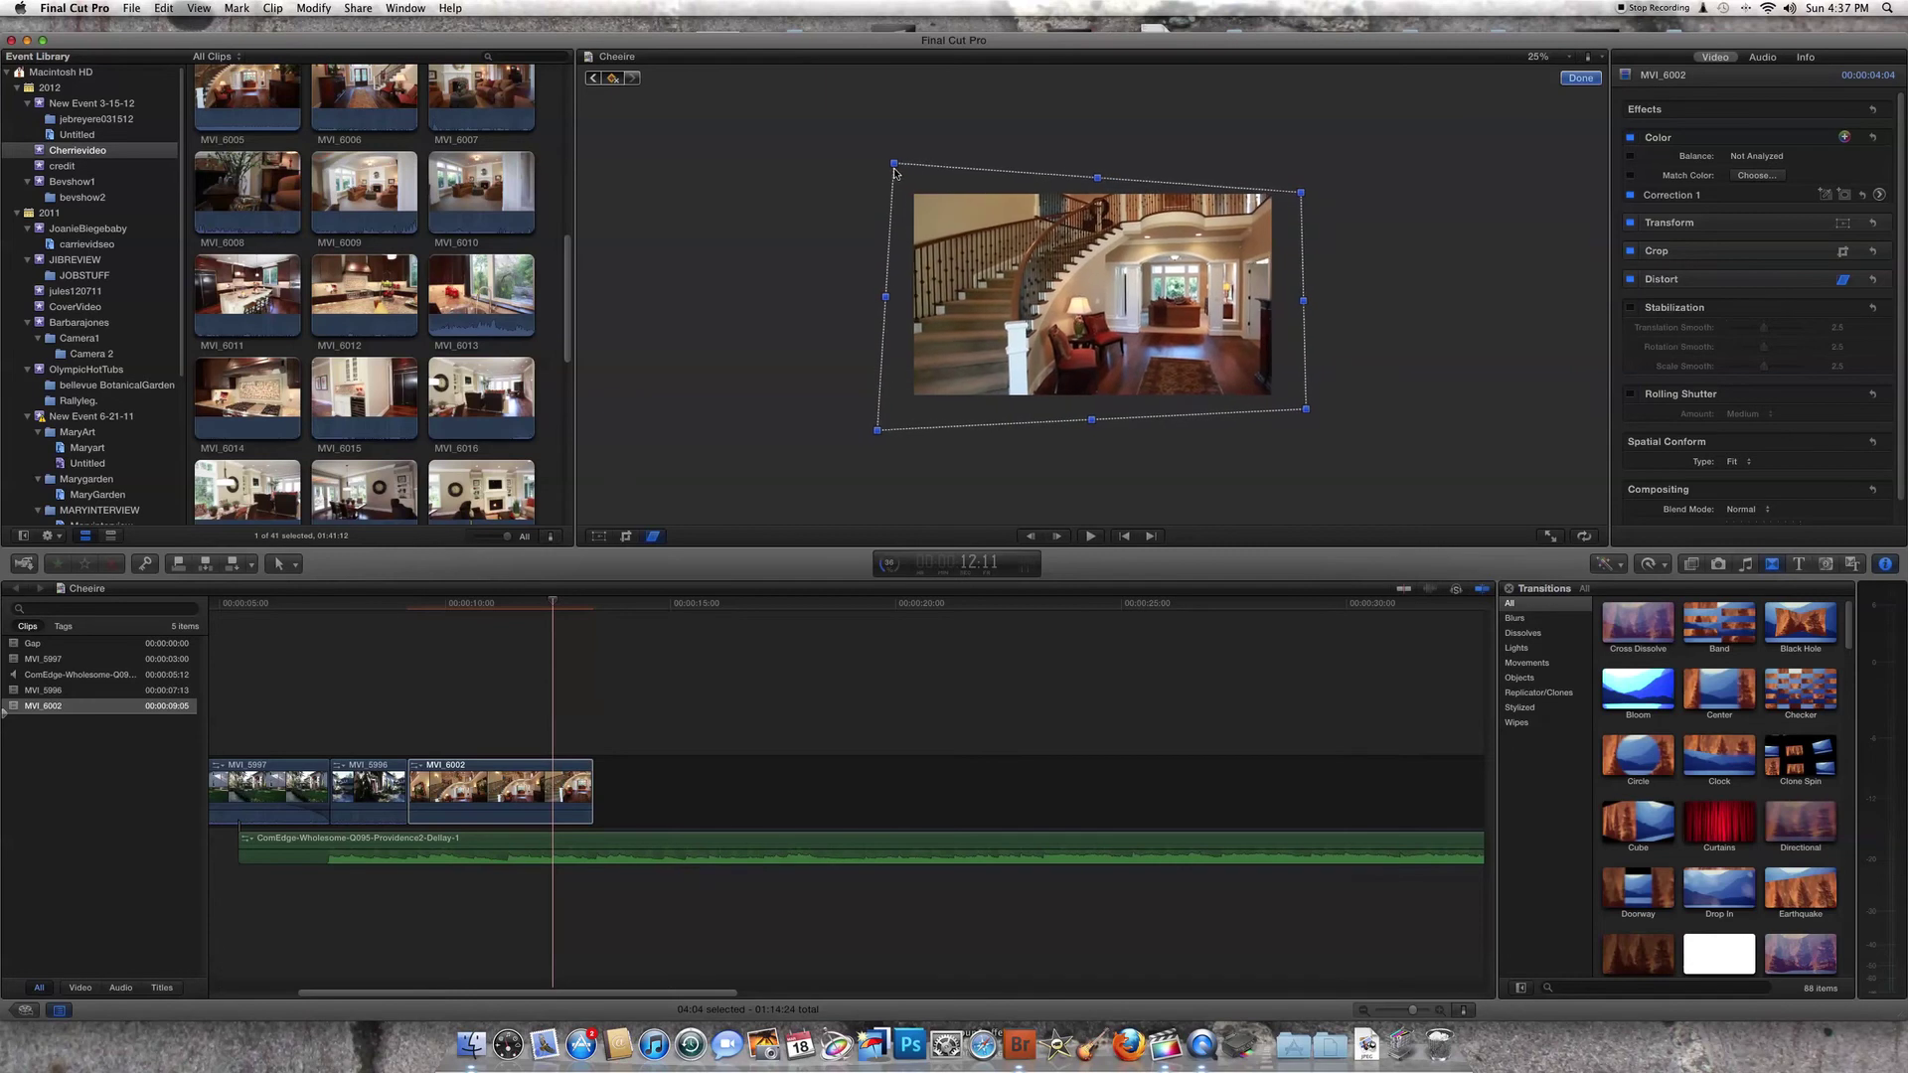
click(179, 8)
click(174, 24)
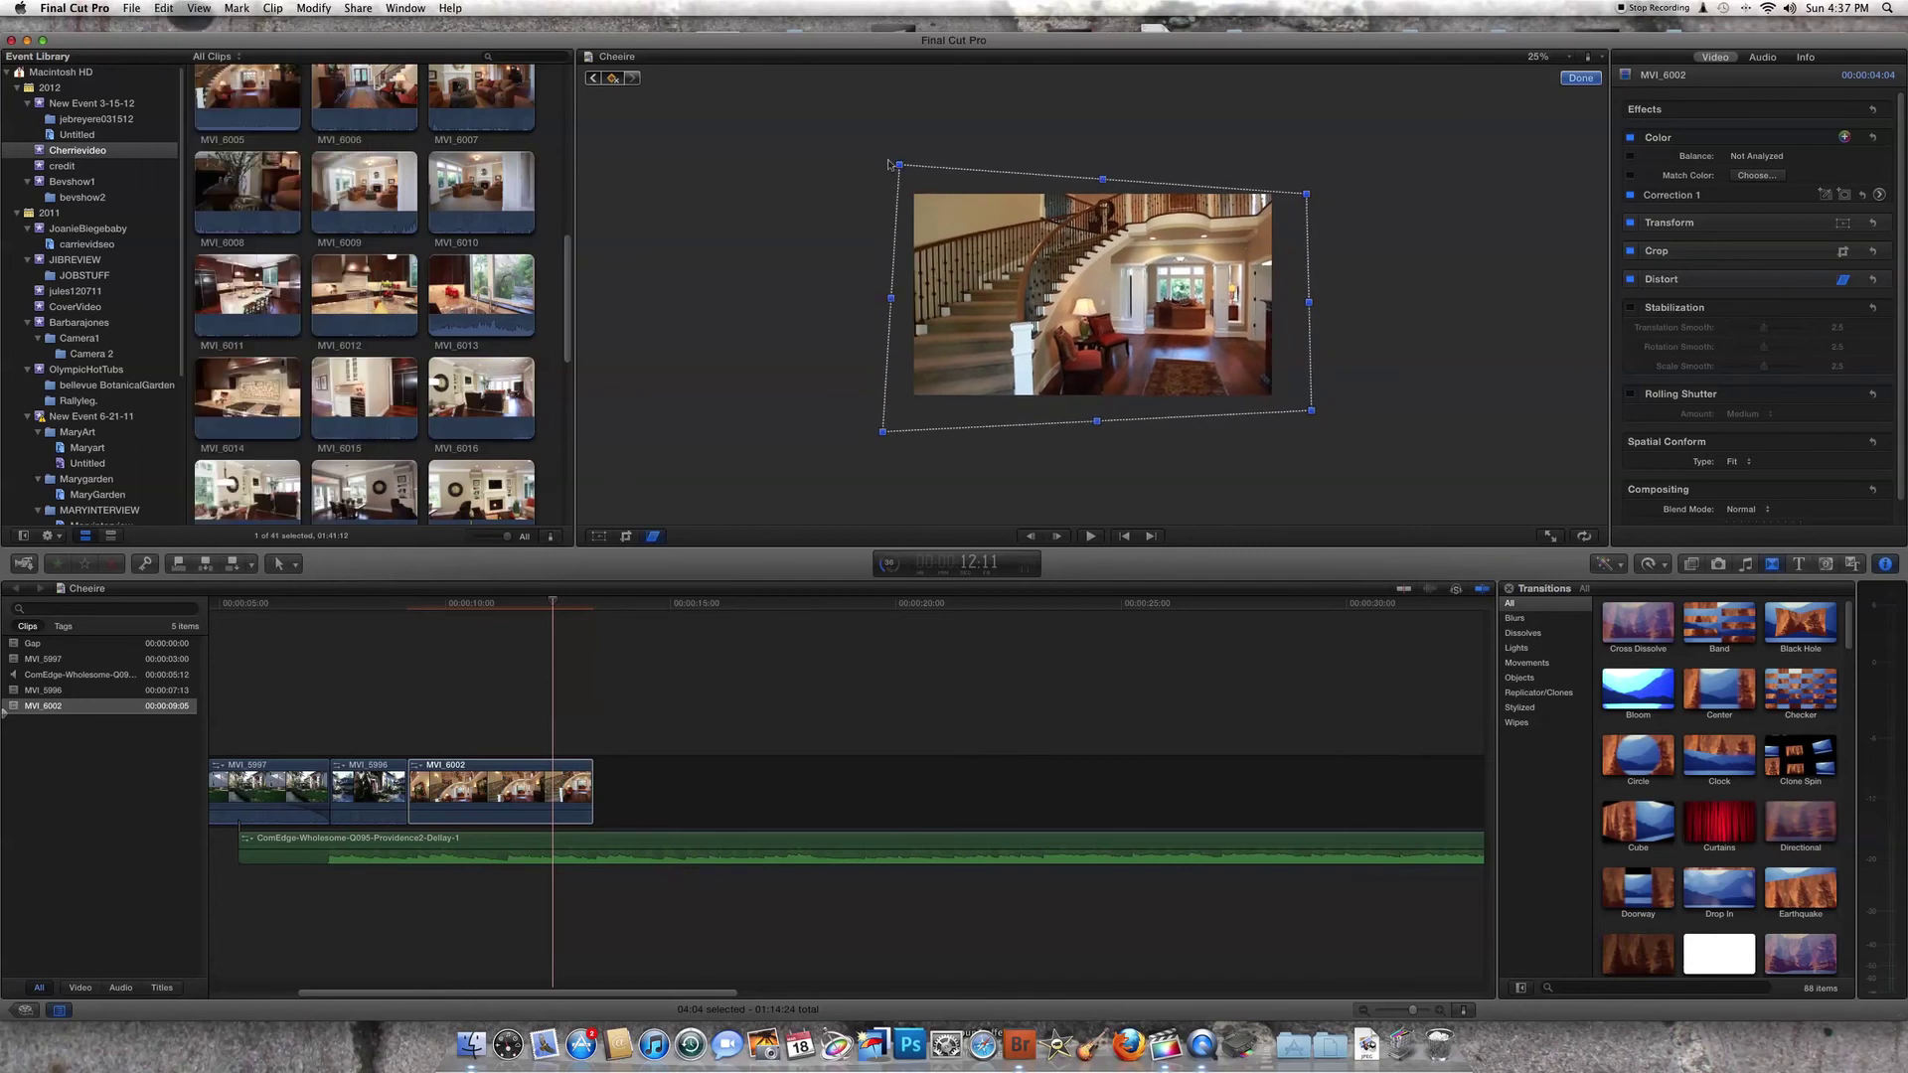
- Widen the distort frame at 12:11 by pulling its upper-left corner and left edge outward and its lower-left corner down and outward
drag(899, 166, 888, 167)
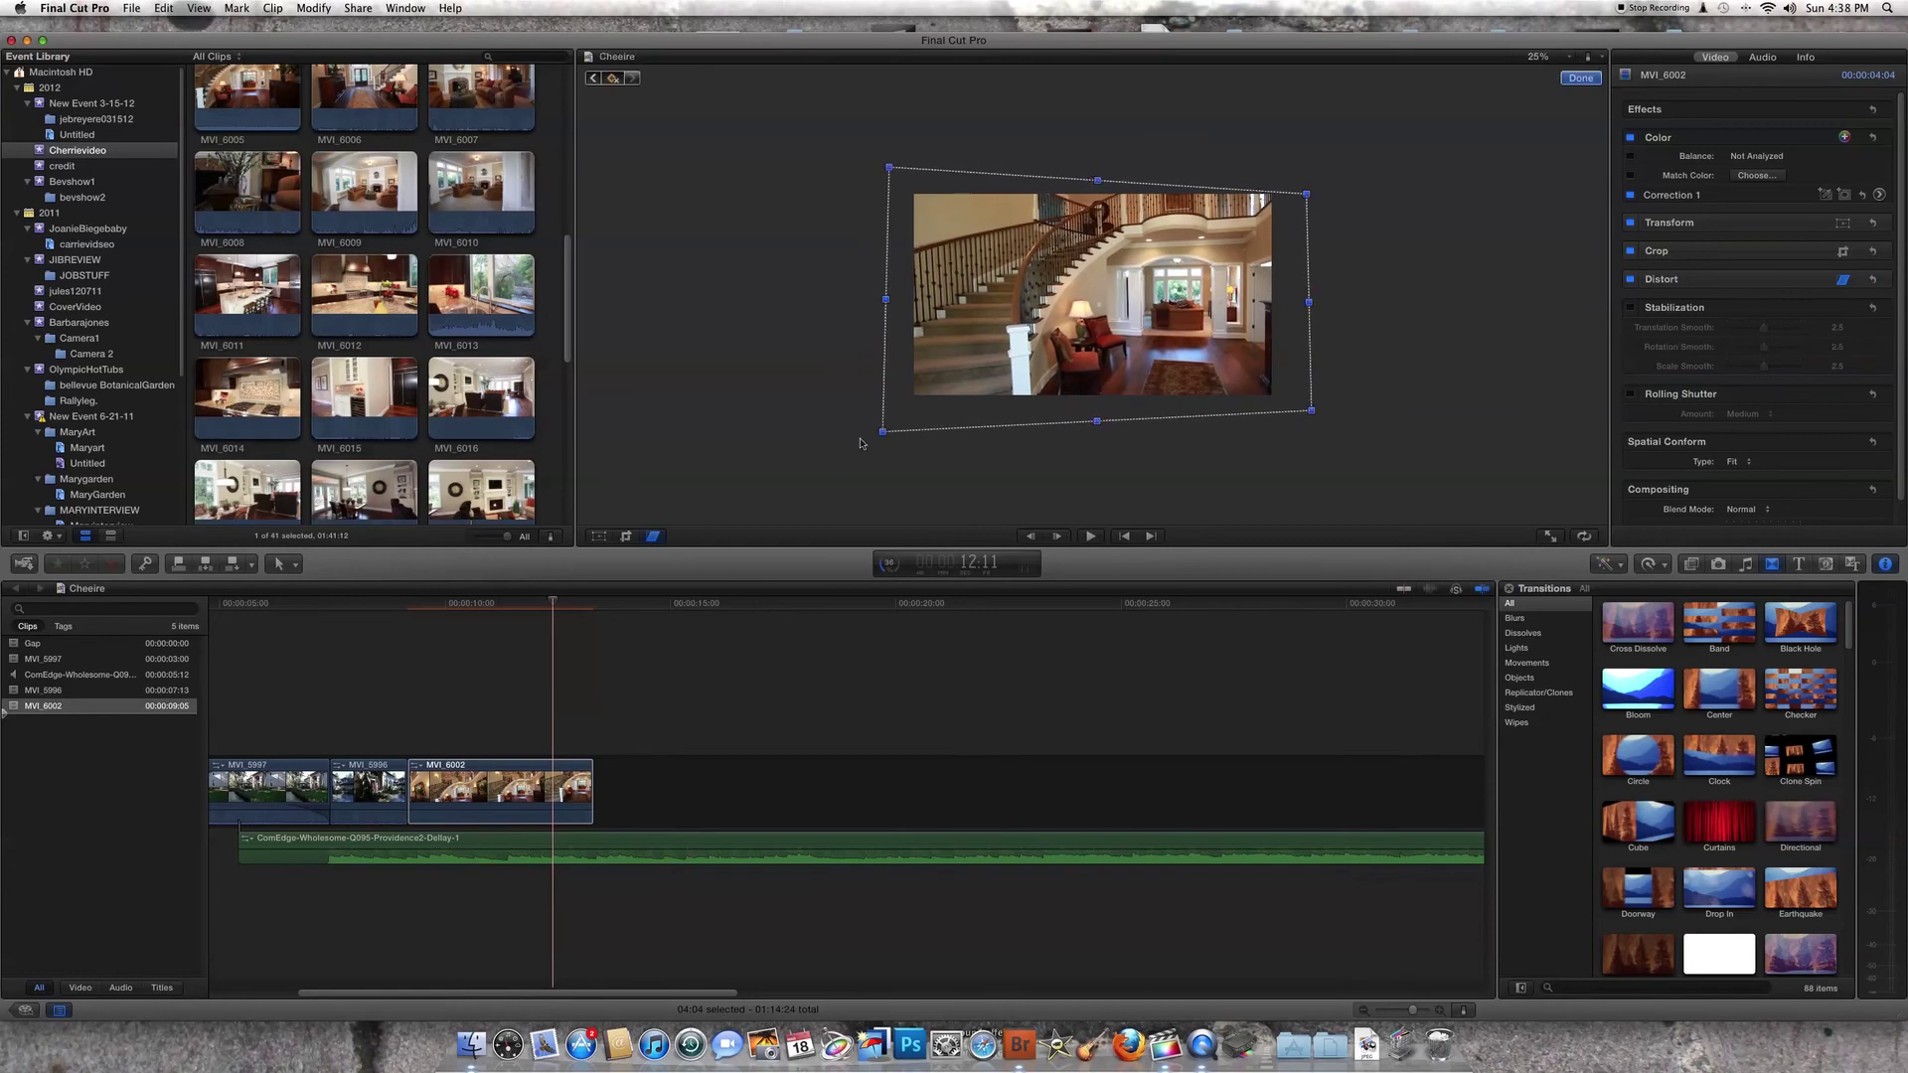
drag(887, 437, 870, 453)
drag(877, 306, 865, 307)
- Add a Distort keyframe at 13:02, pulling the upper-left corner up and outward and the lower-left corner well down and slightly outward
drag(553, 603, 584, 619)
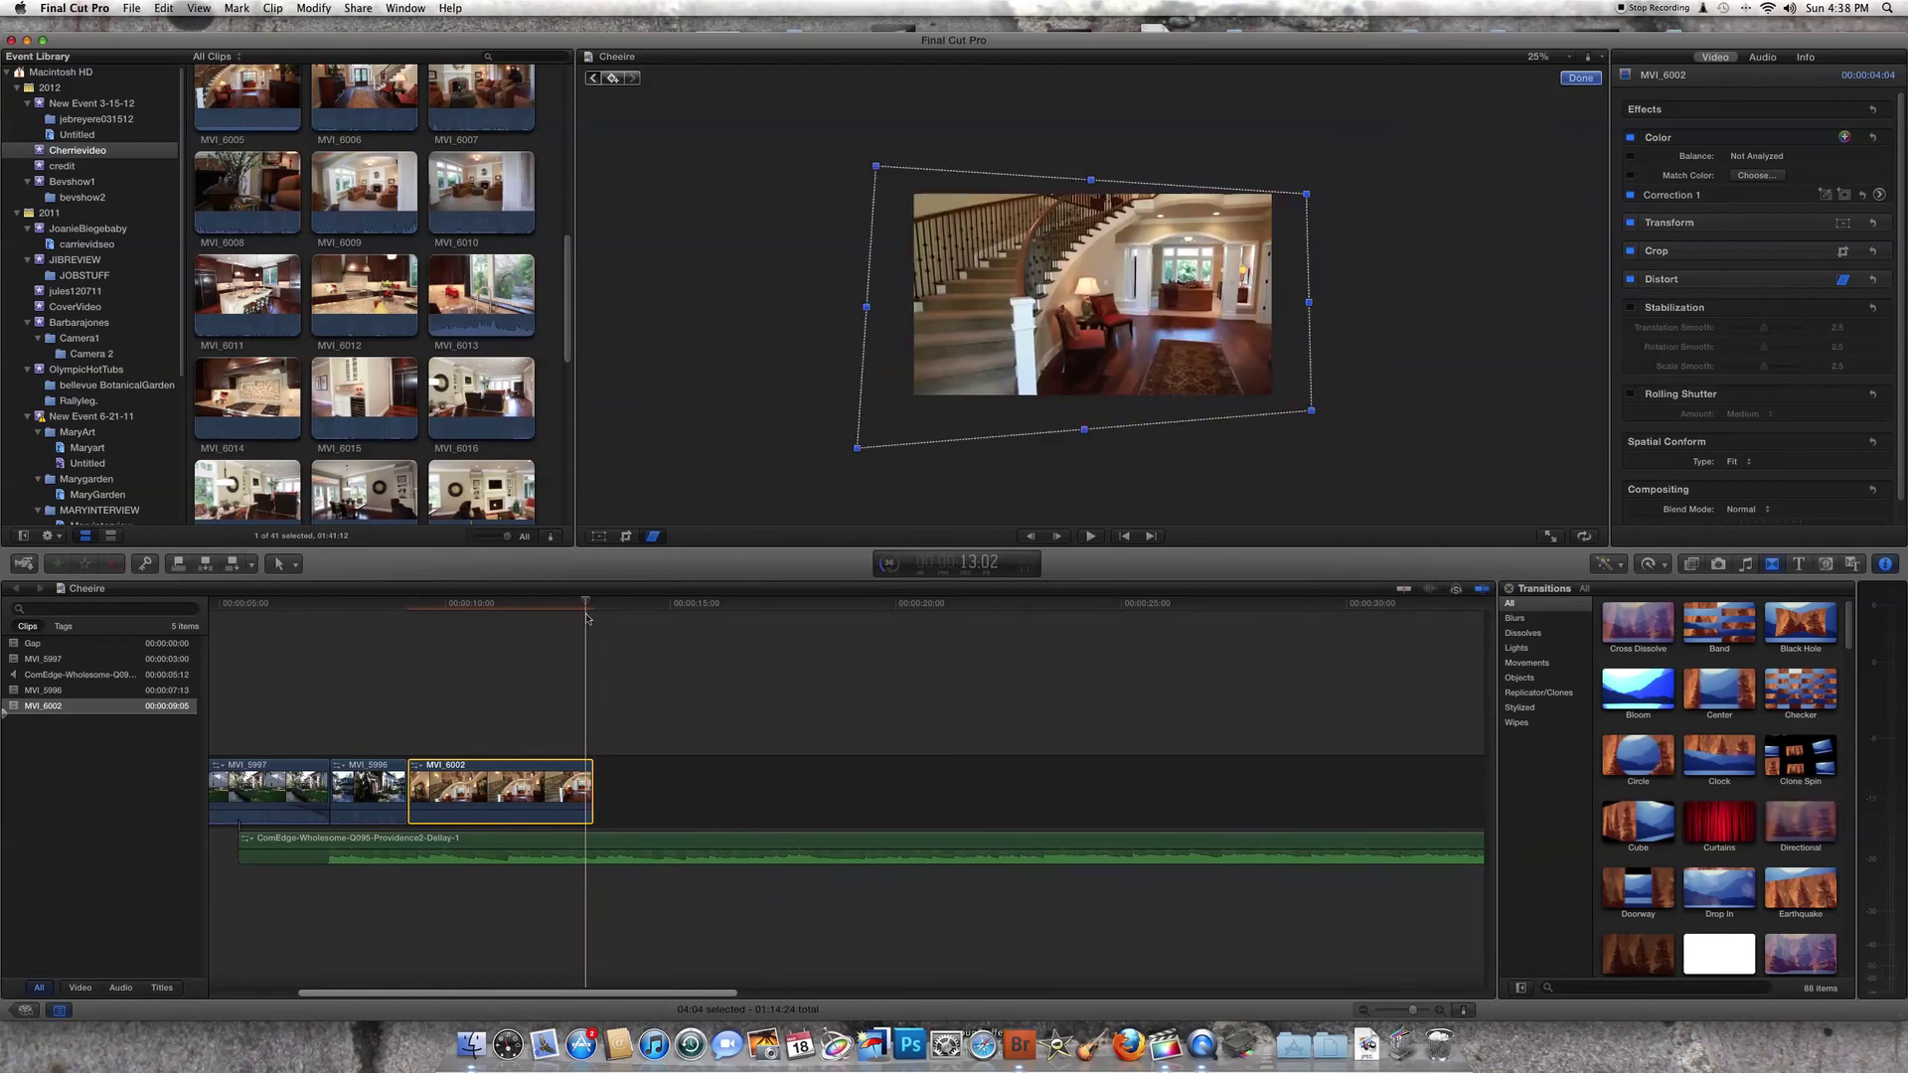
click(1889, 283)
click(1816, 313)
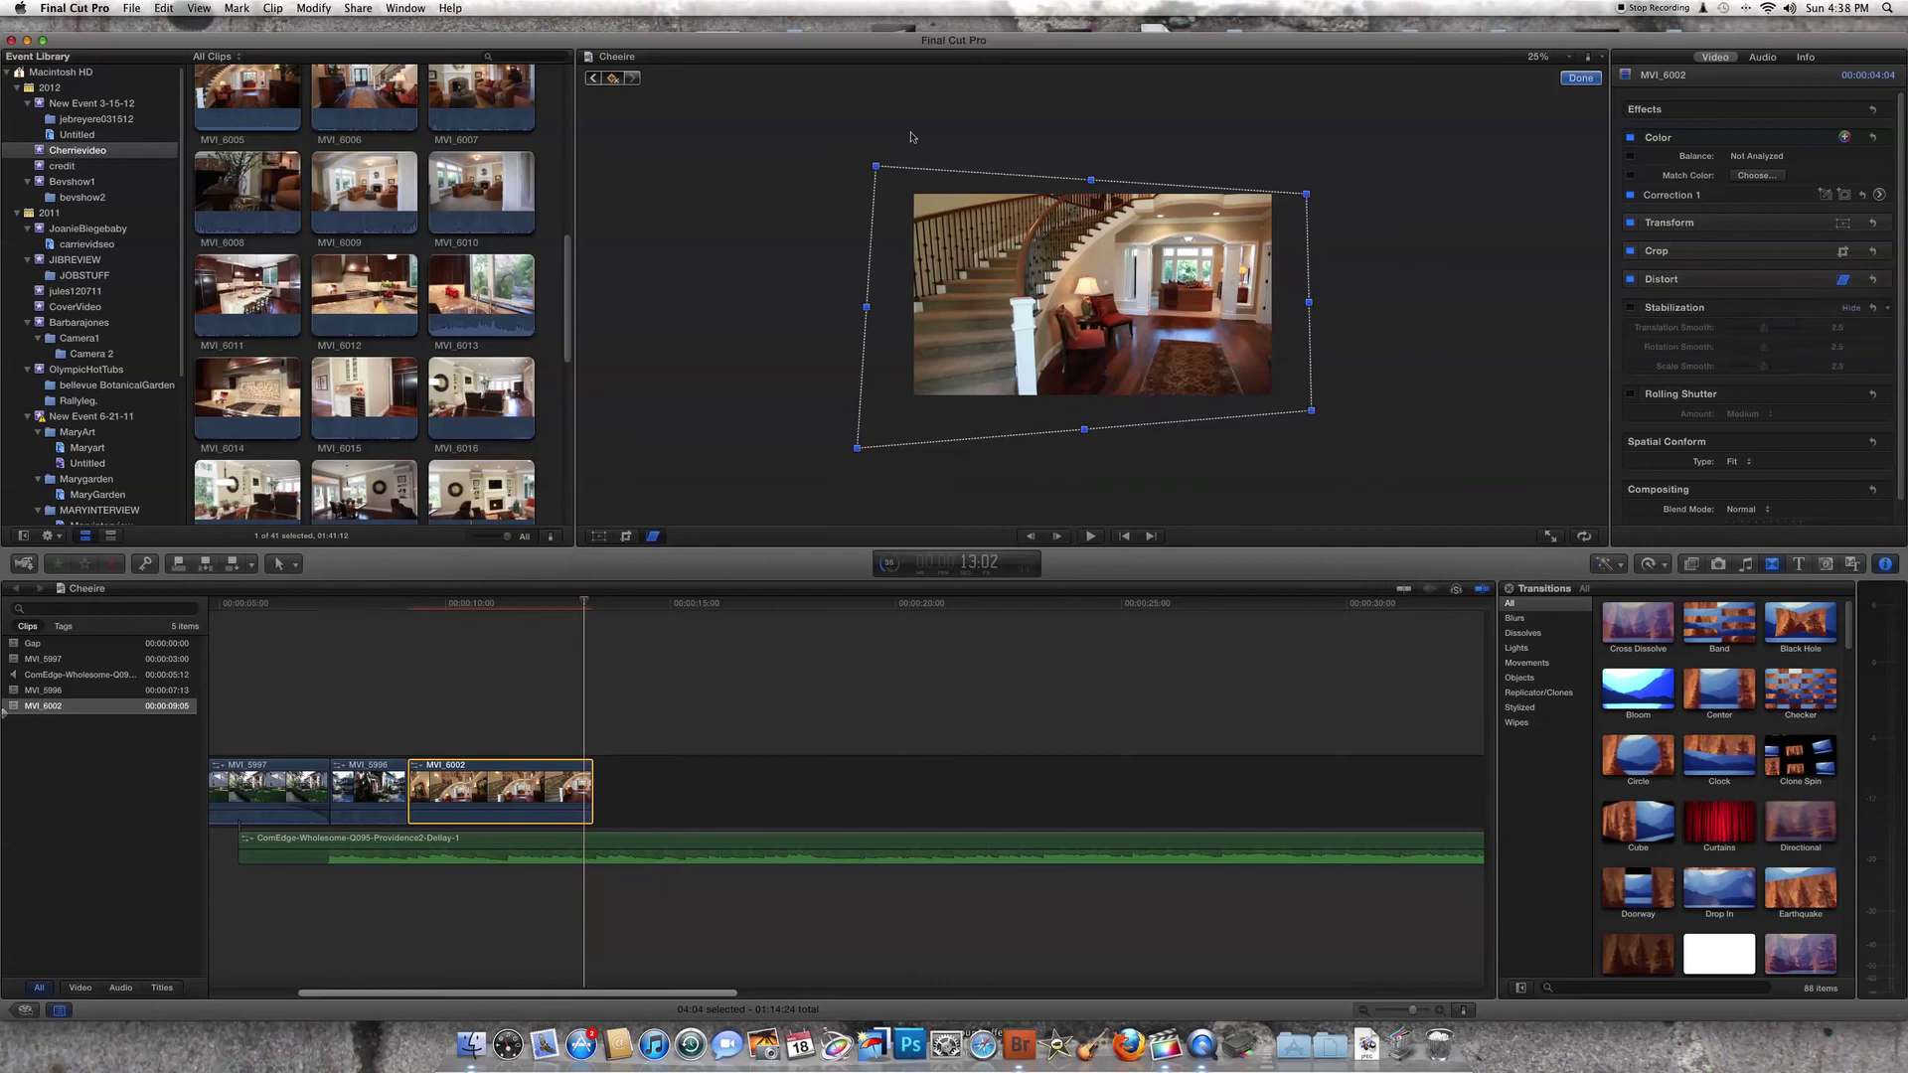
drag(857, 449, 856, 498)
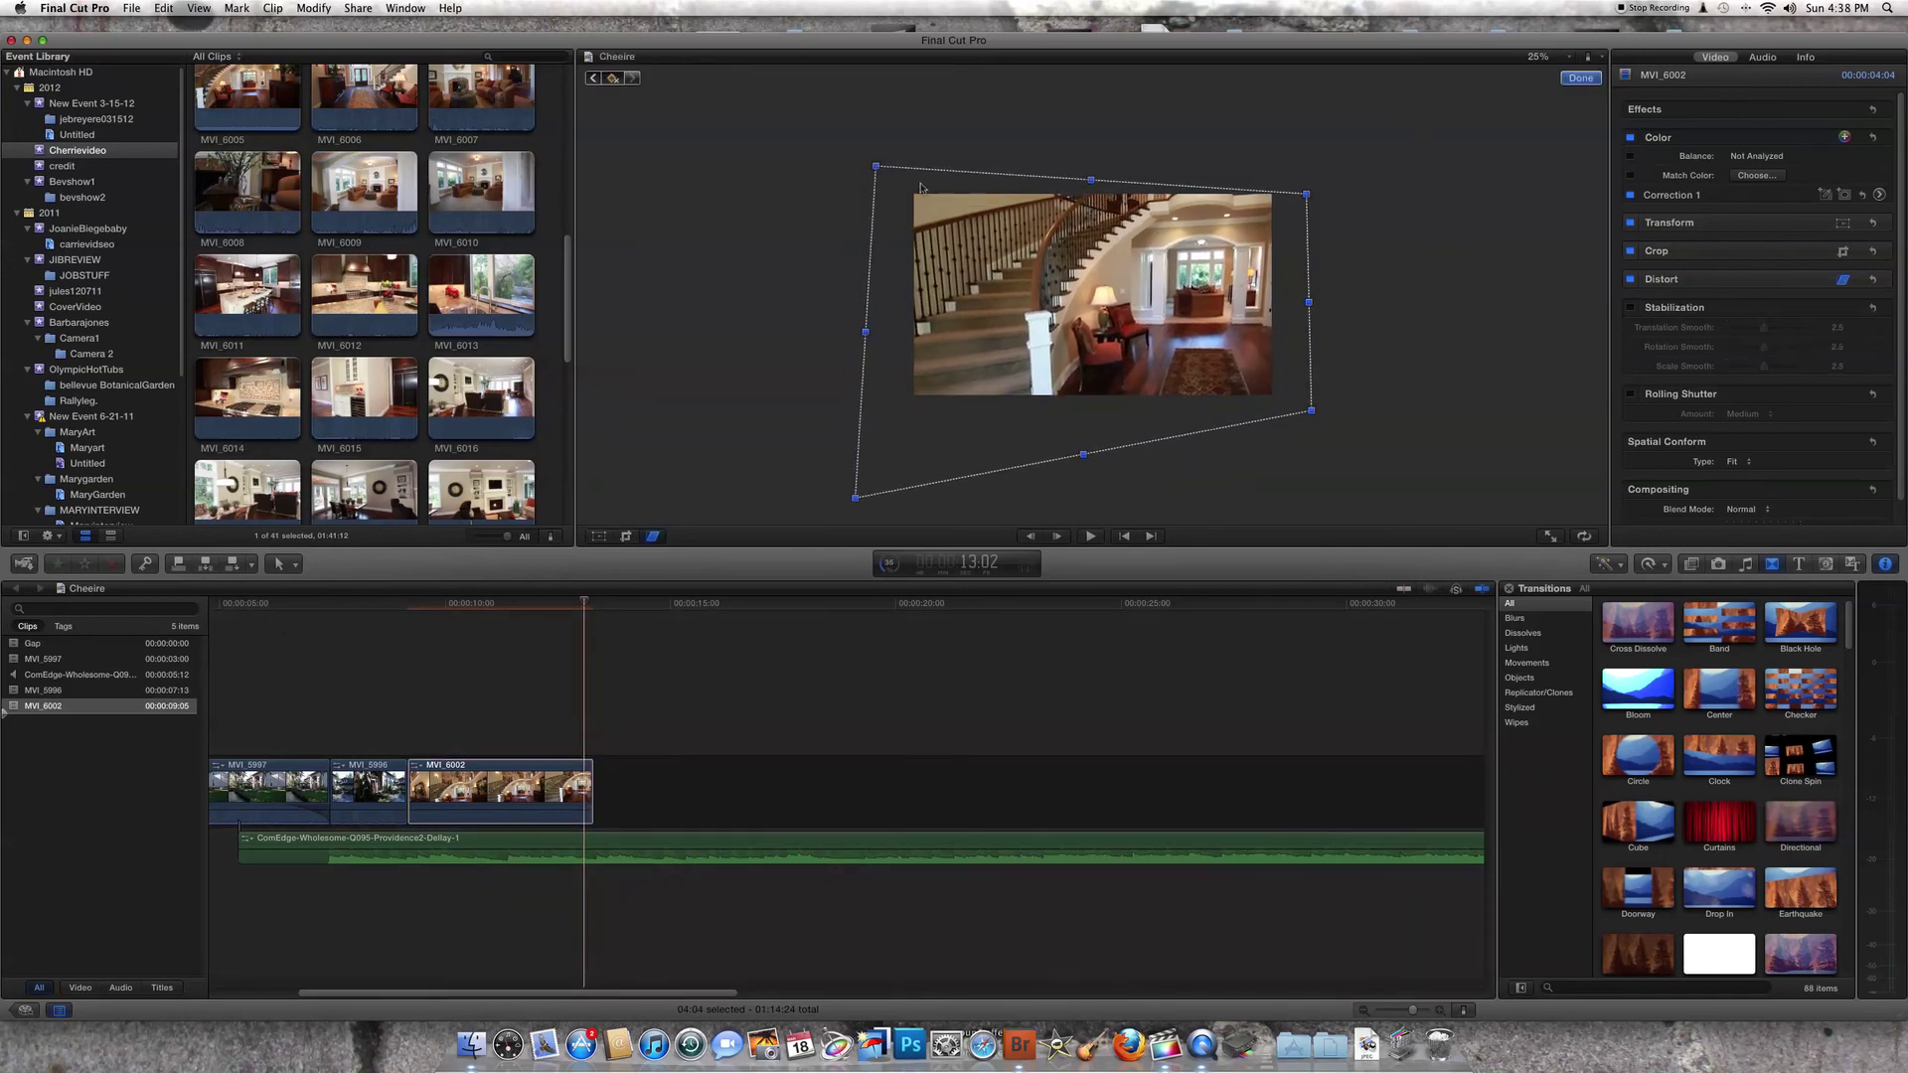
drag(881, 170, 850, 148)
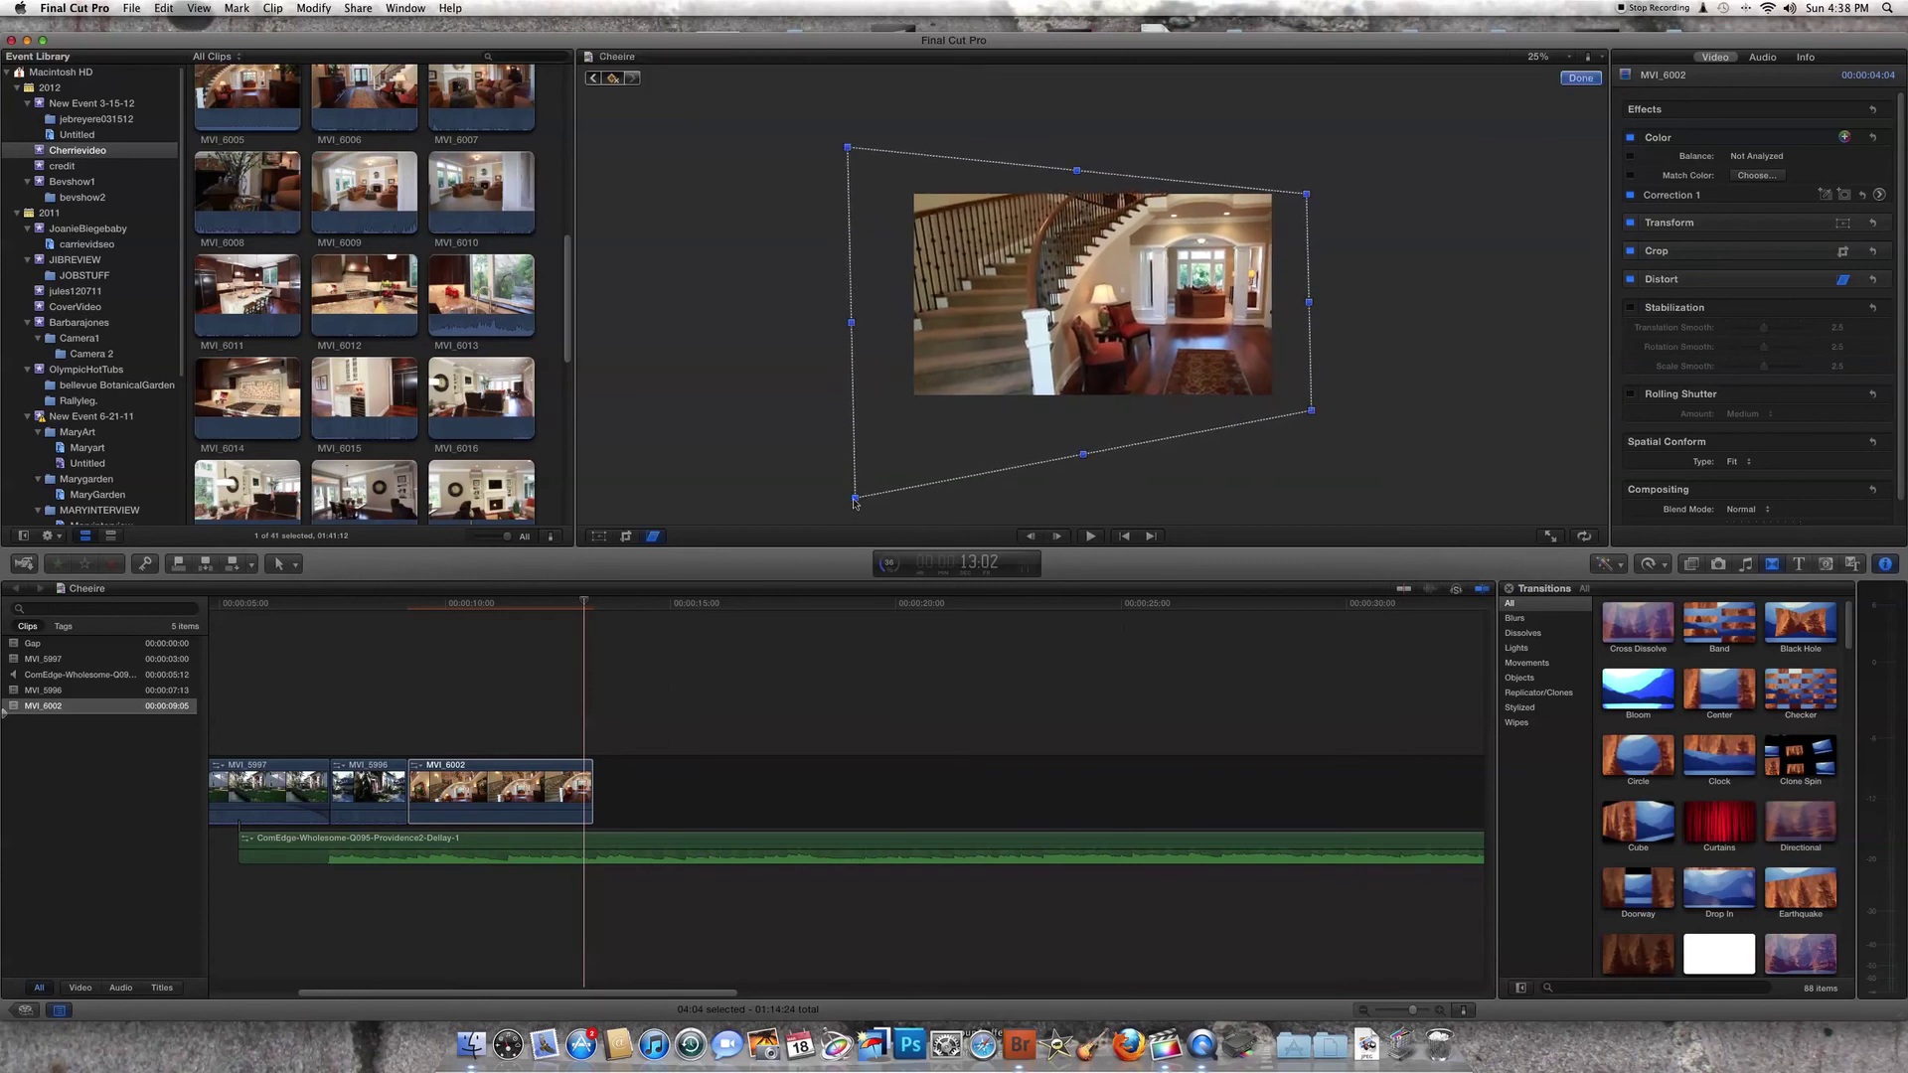
drag(855, 502, 849, 503)
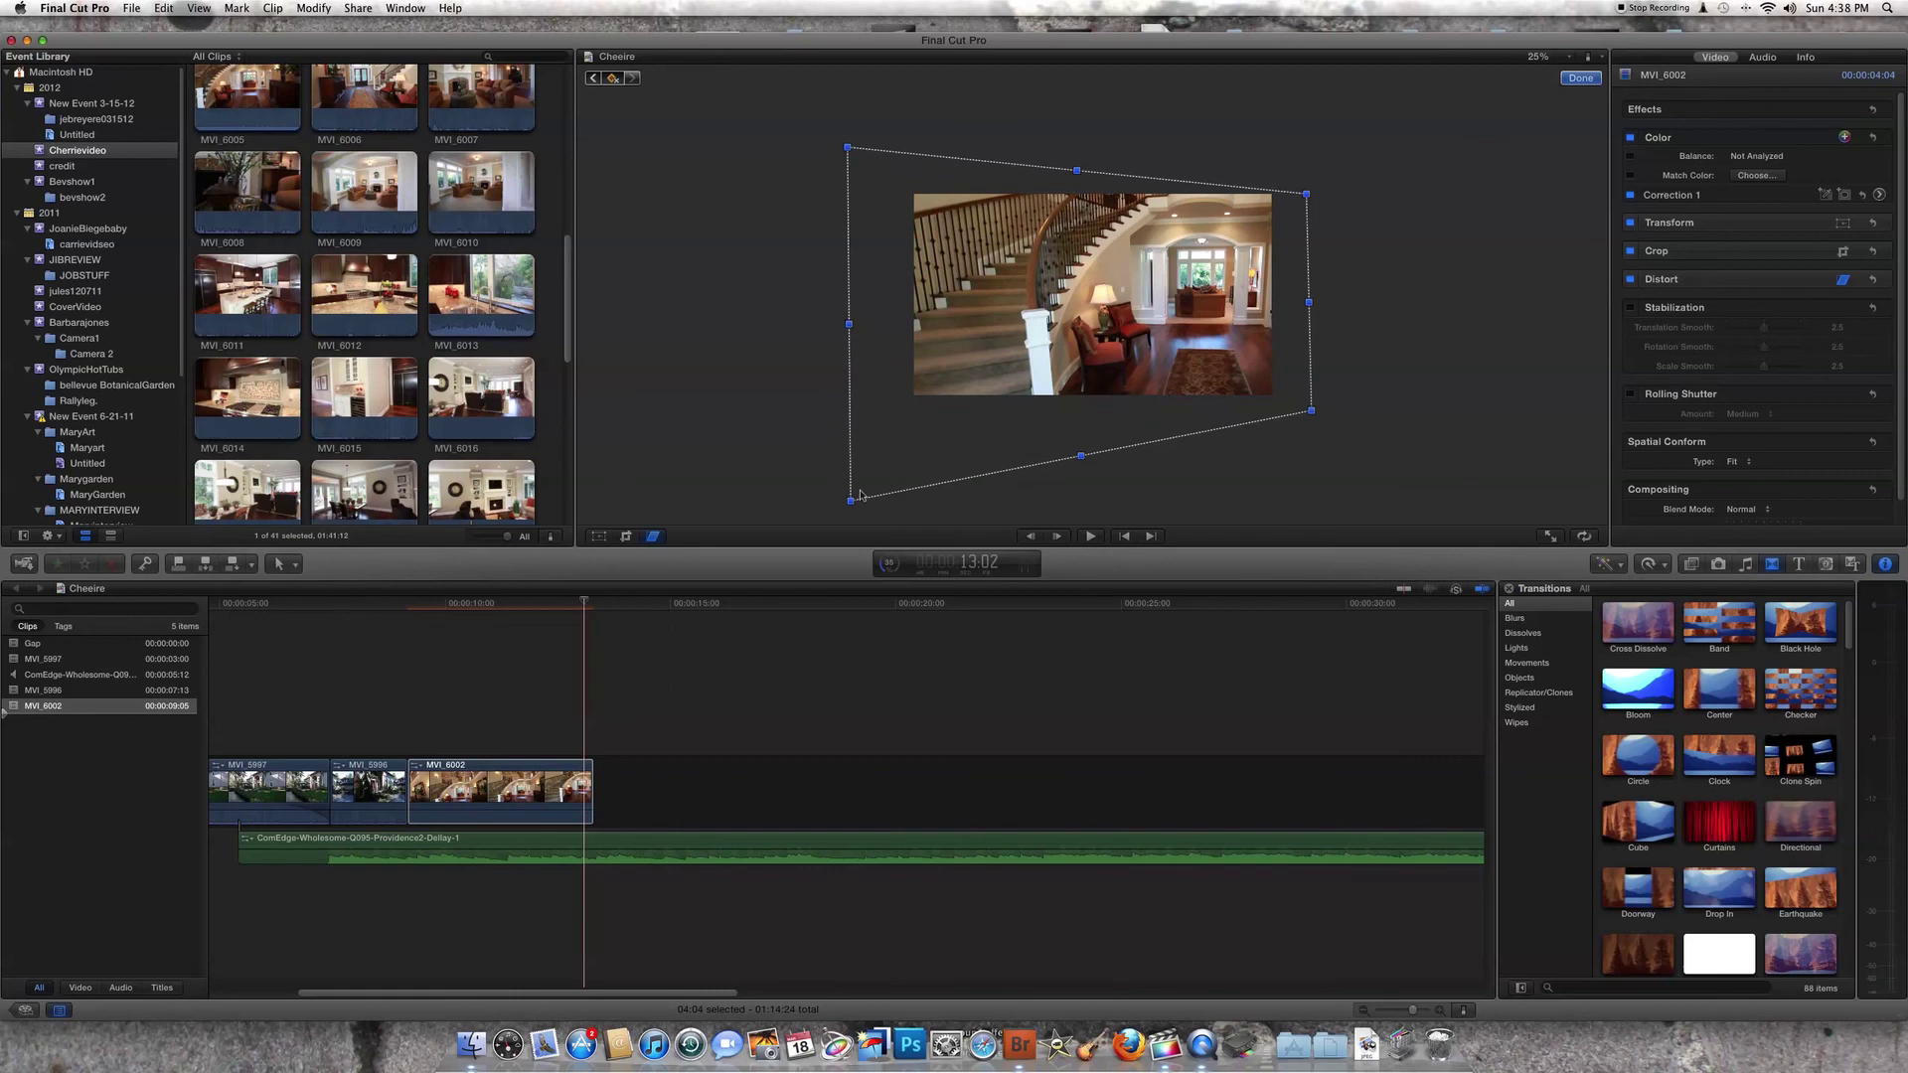
drag(849, 502, 844, 503)
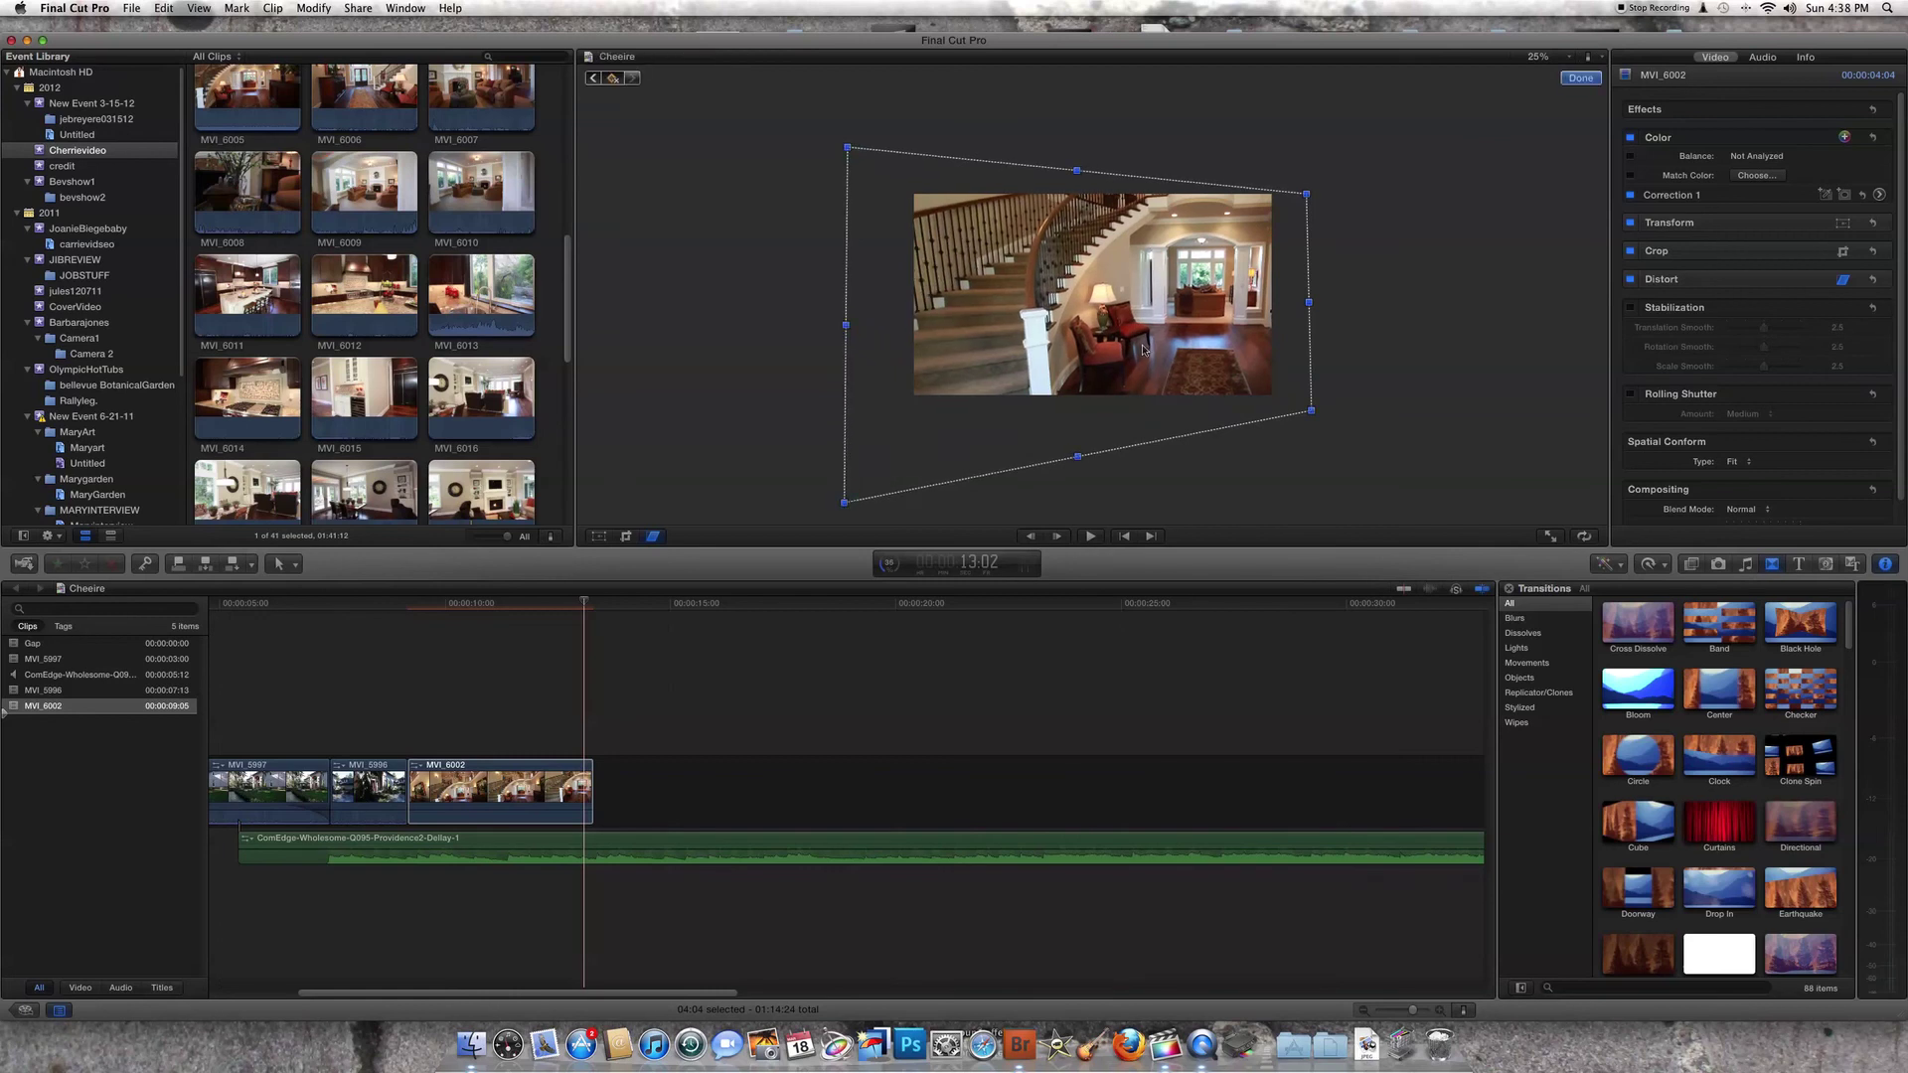
- Shift the whole distort frame left at 13:02, and pull its lower-right corner slightly outward and its lower-left corner down and outward
drag(1143, 348, 1114, 348)
drag(1285, 411, 1301, 415)
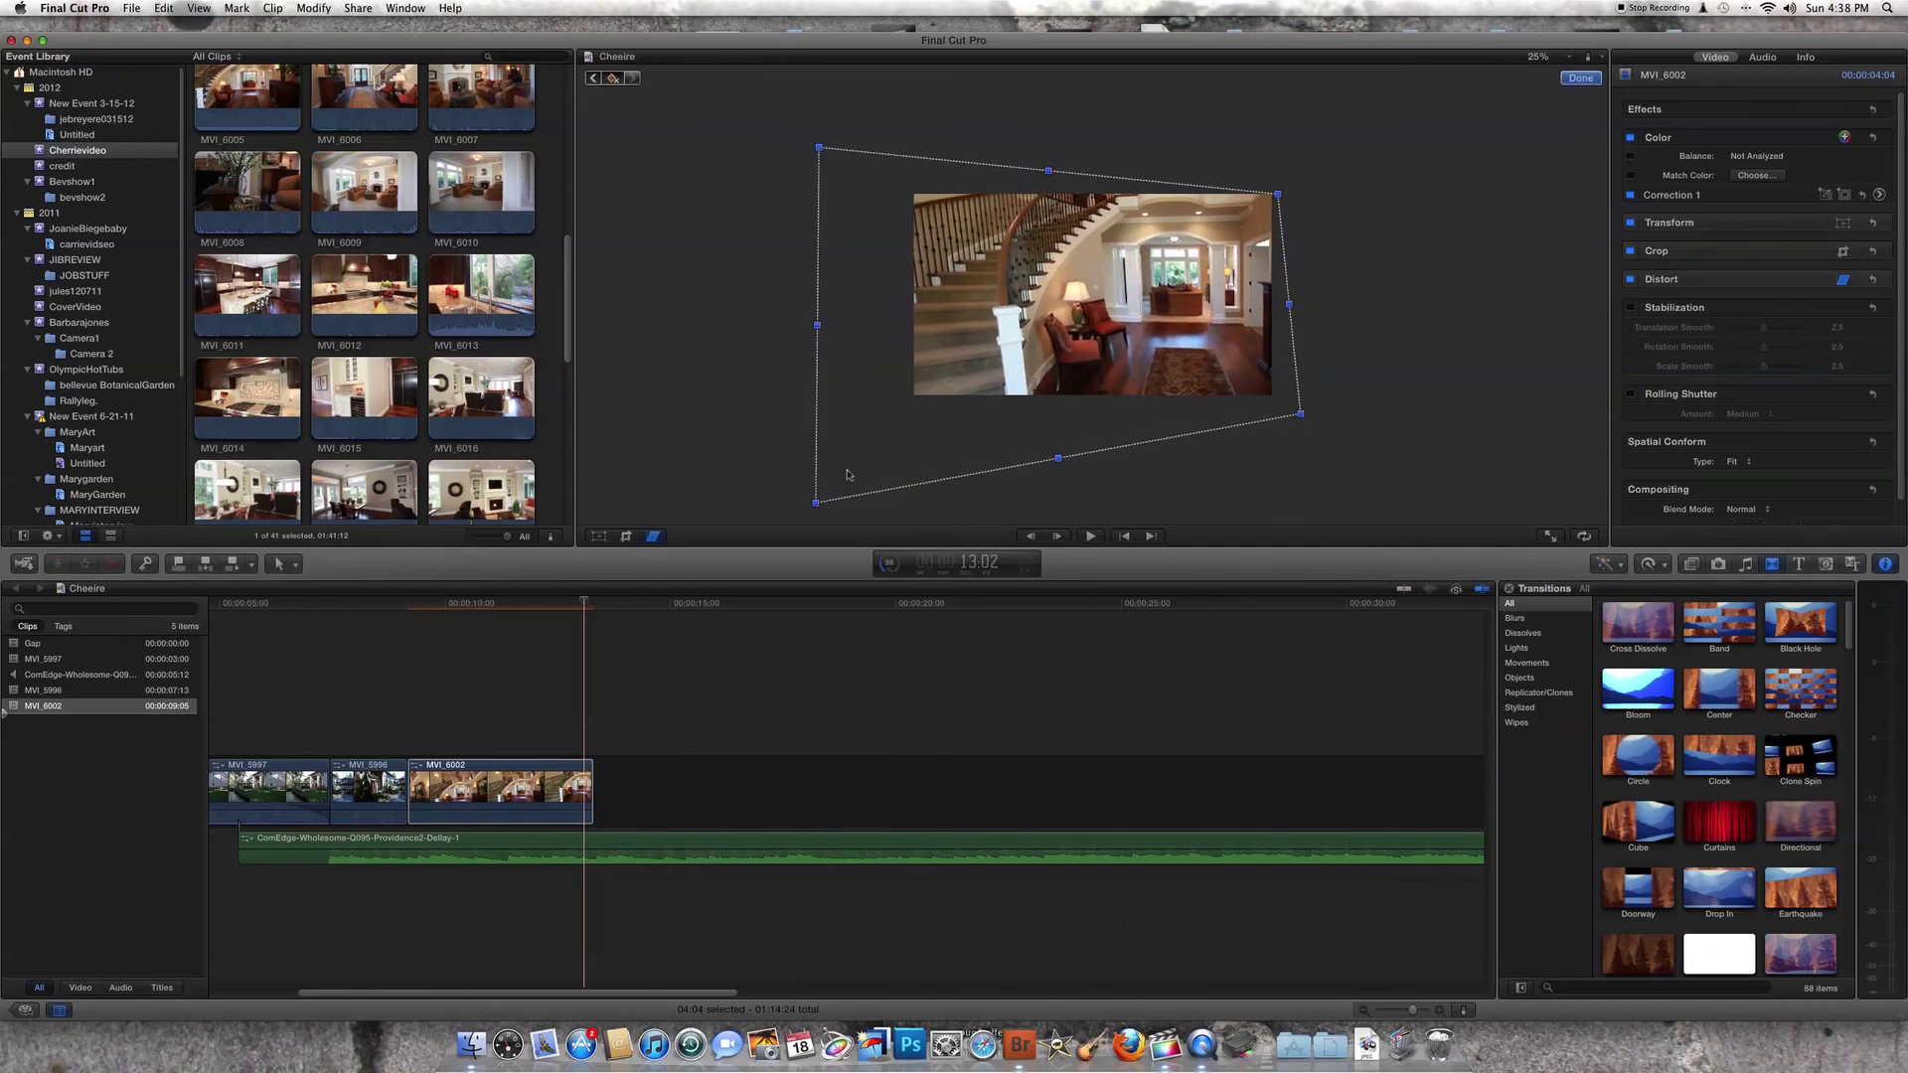
drag(816, 501, 761, 521)
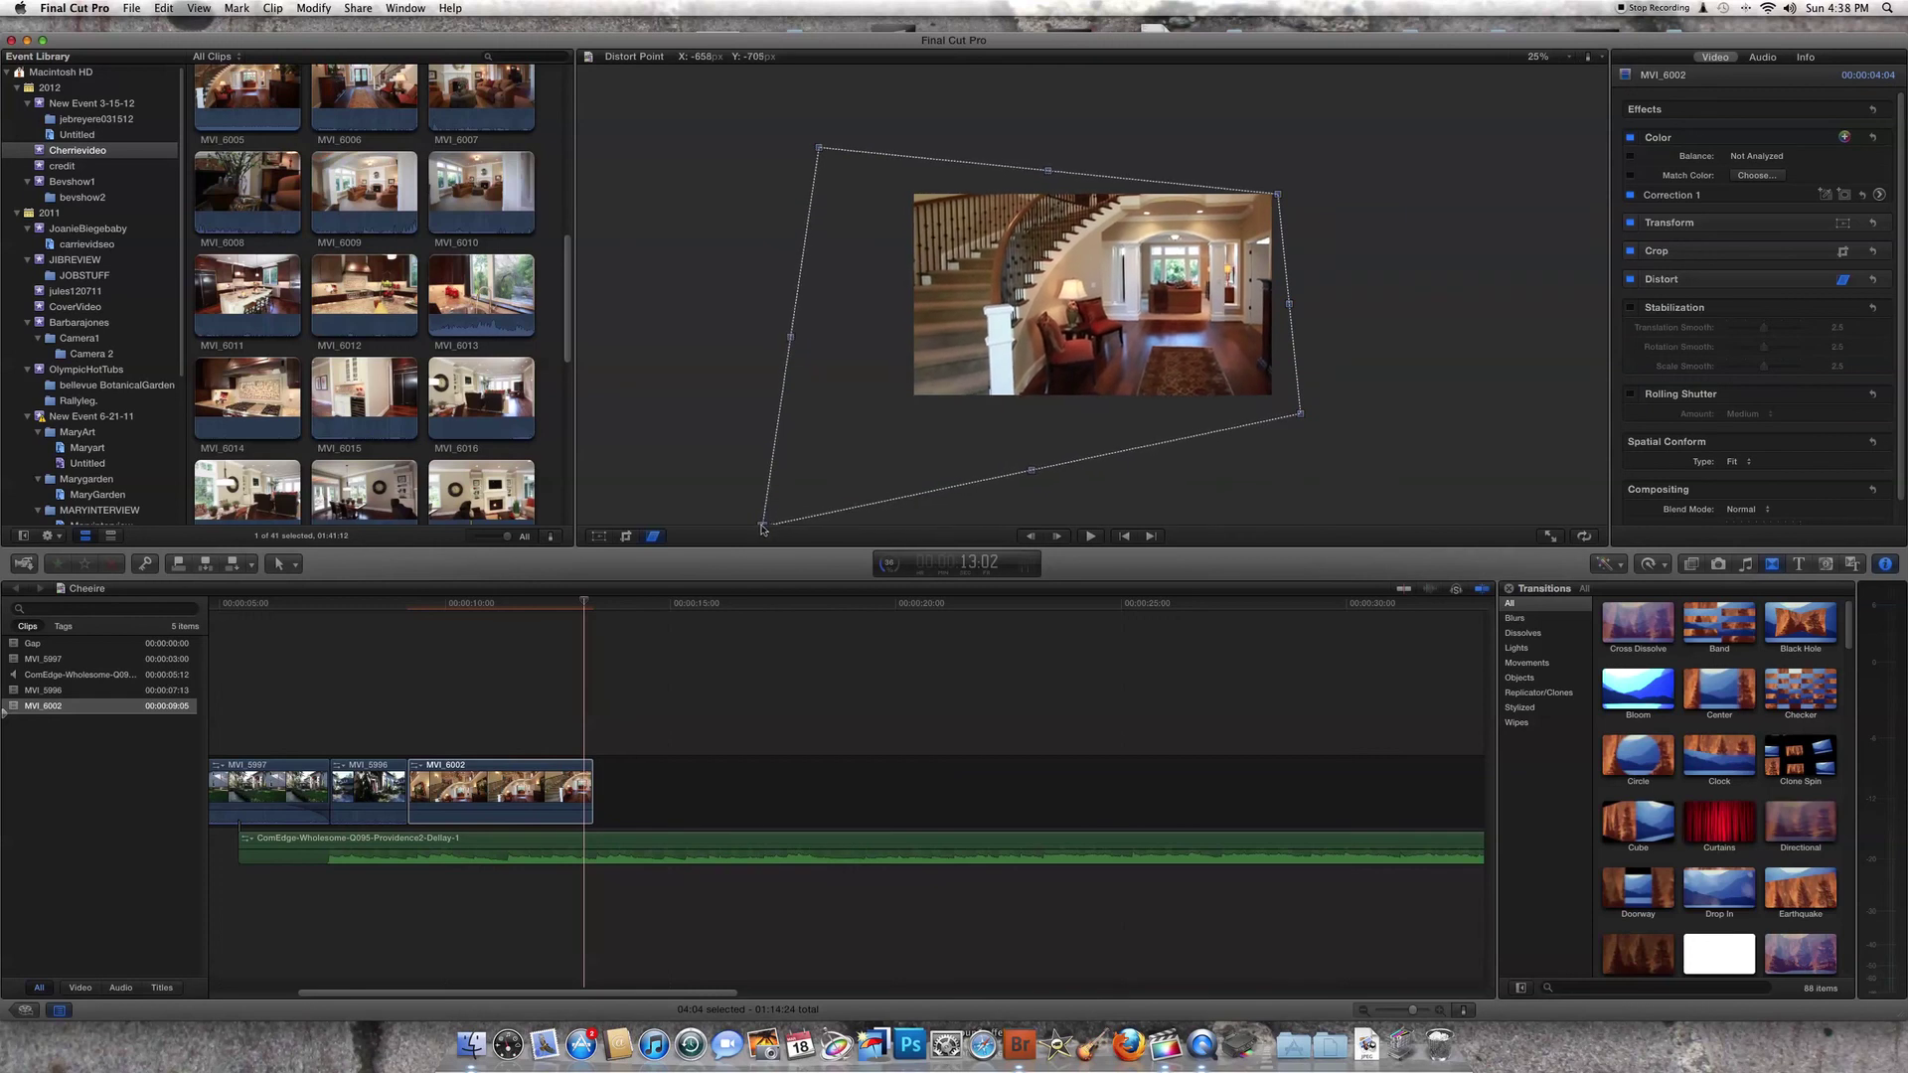
drag(819, 148, 820, 147)
- Play clip MVI_6002 from its start at 9:05 and scrub its opening up to 10:20 to review the distort animation
drag(573, 605, 407, 604)
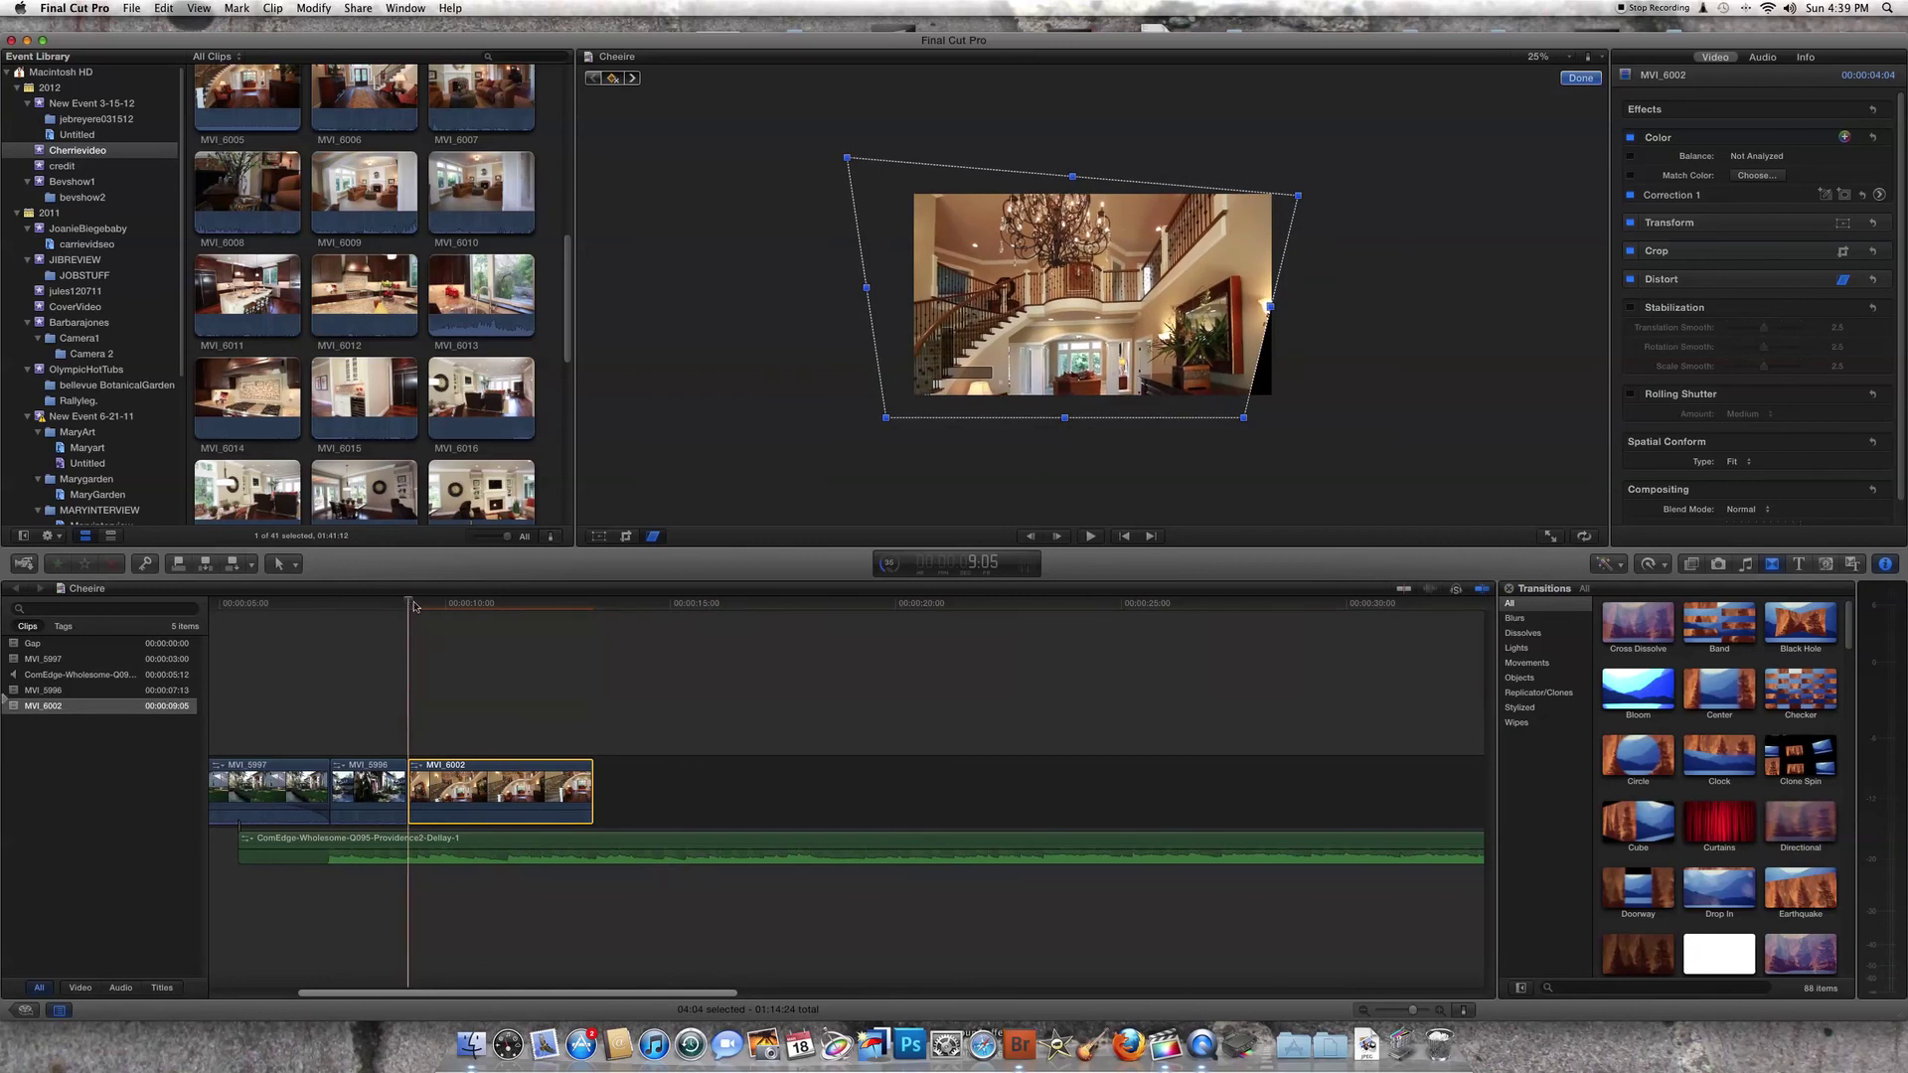
key(space)
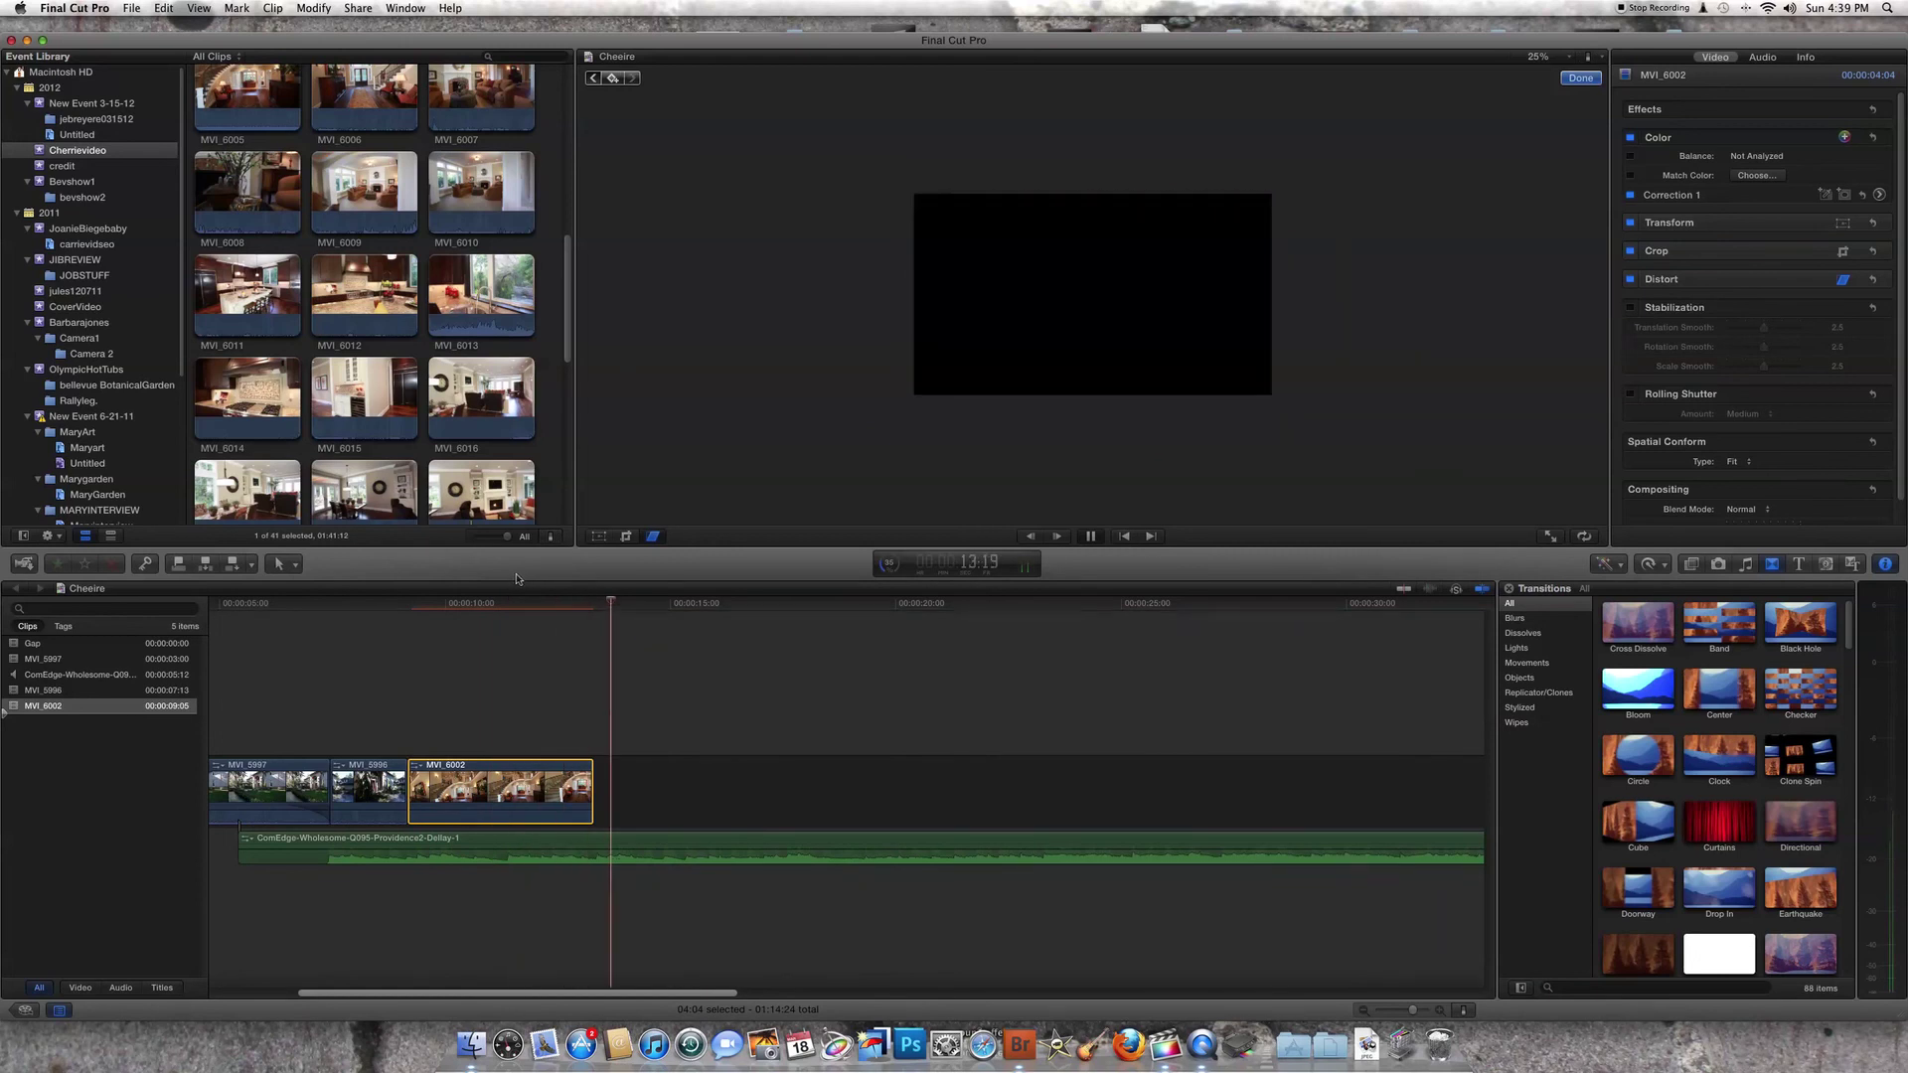
key(space)
drag(607, 602, 425, 598)
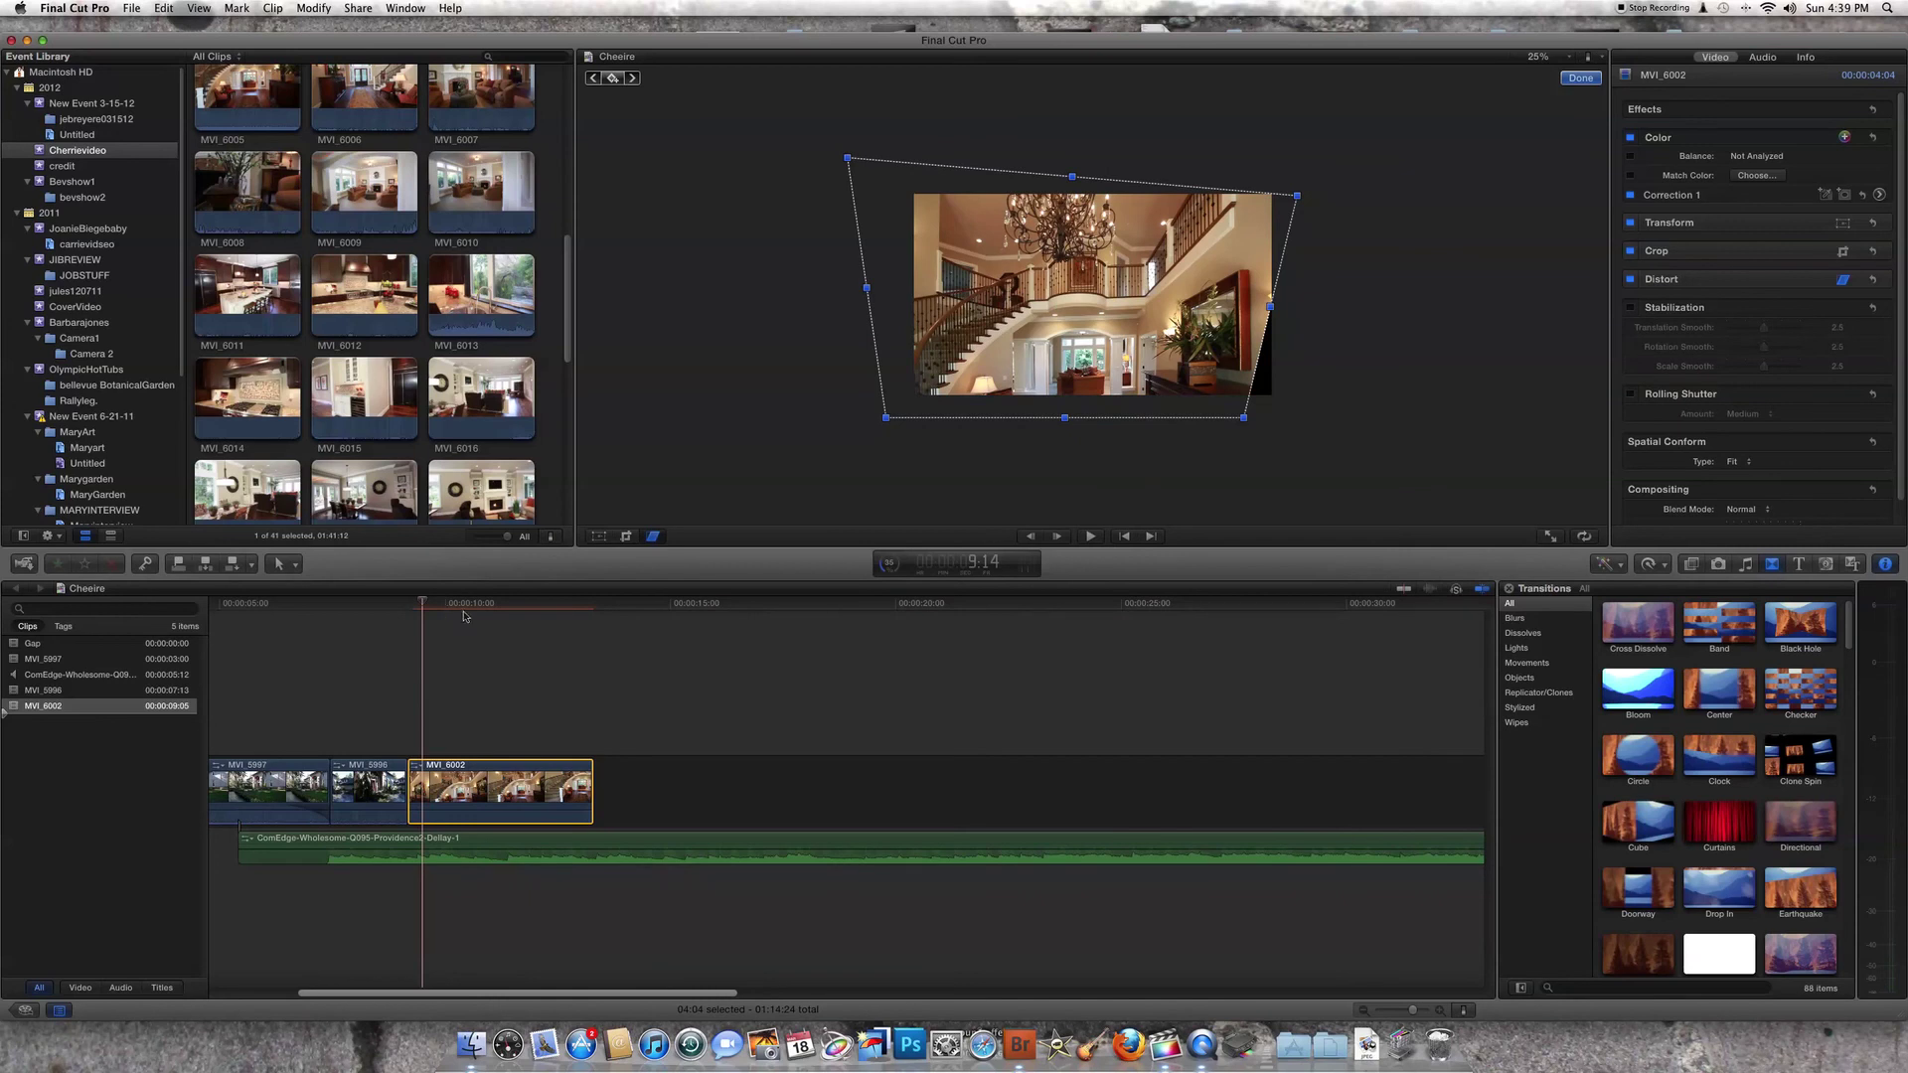
drag(432, 606, 478, 626)
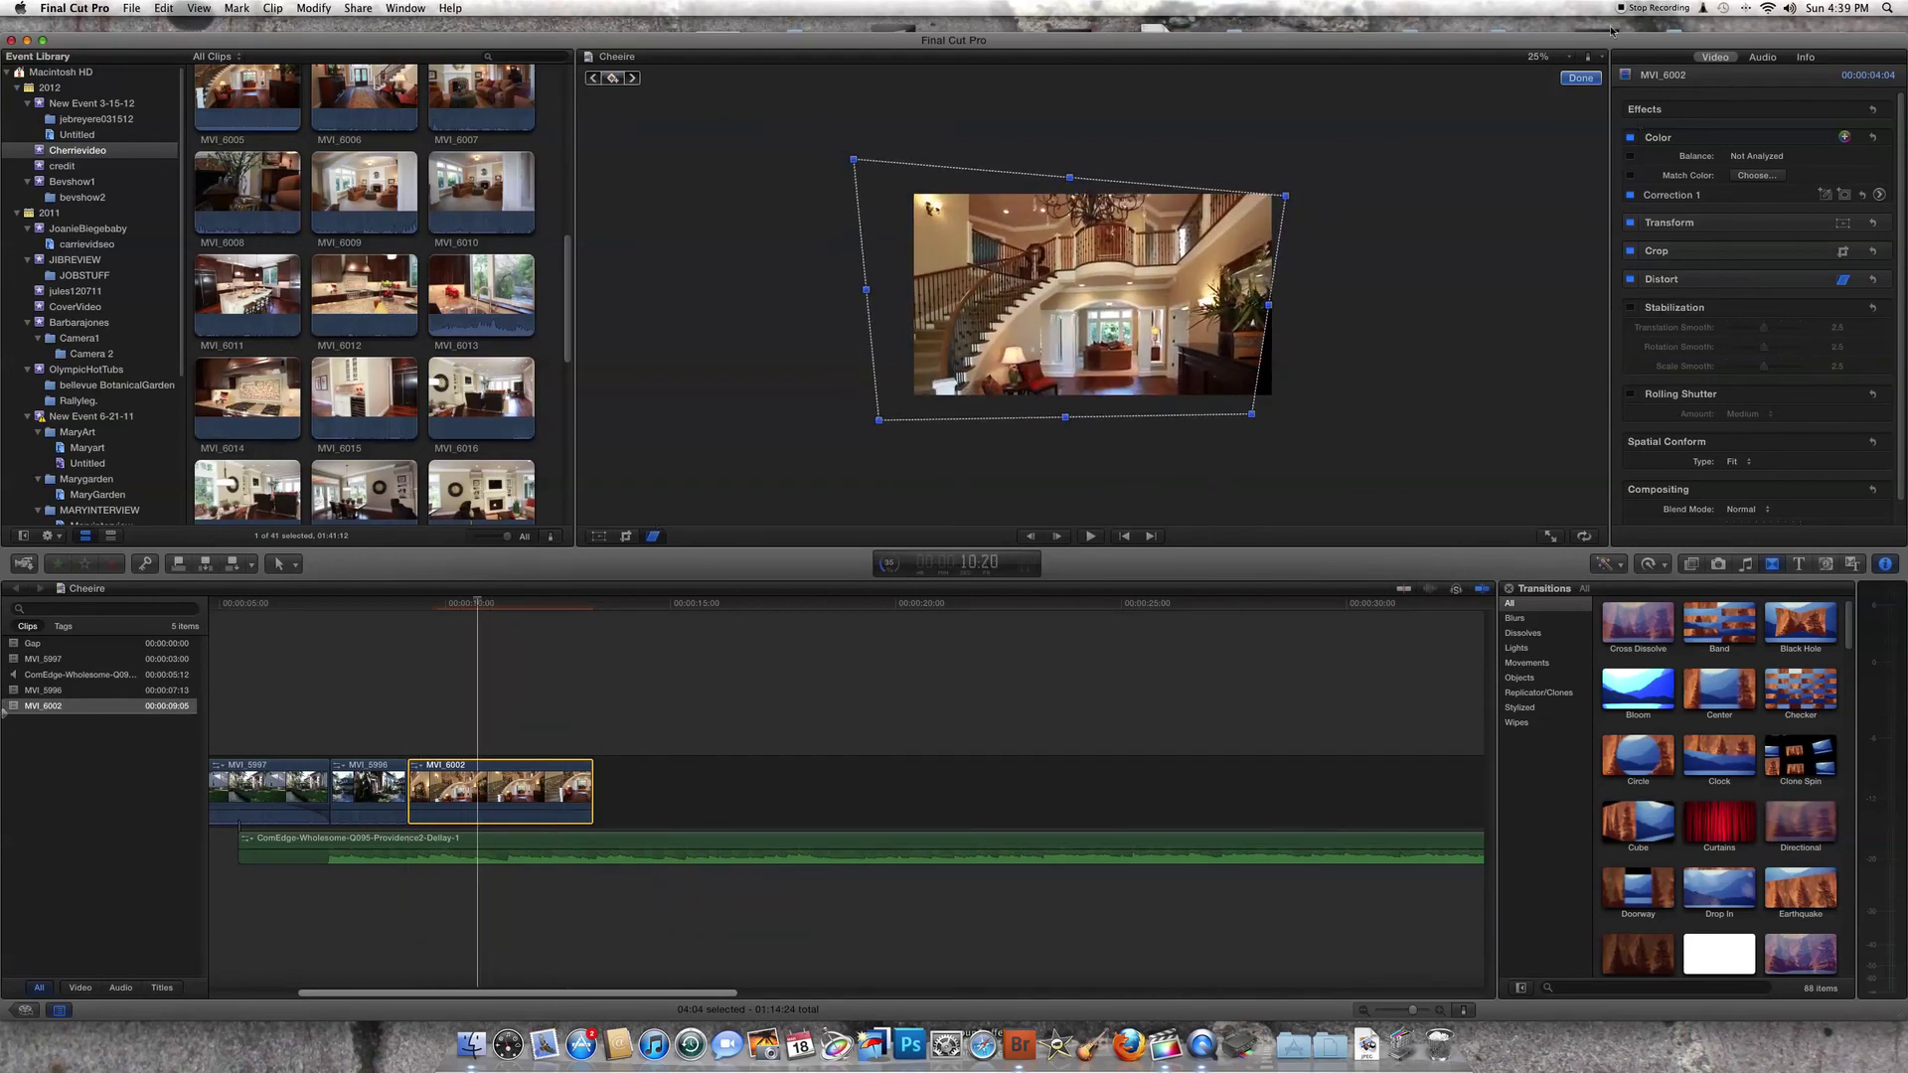